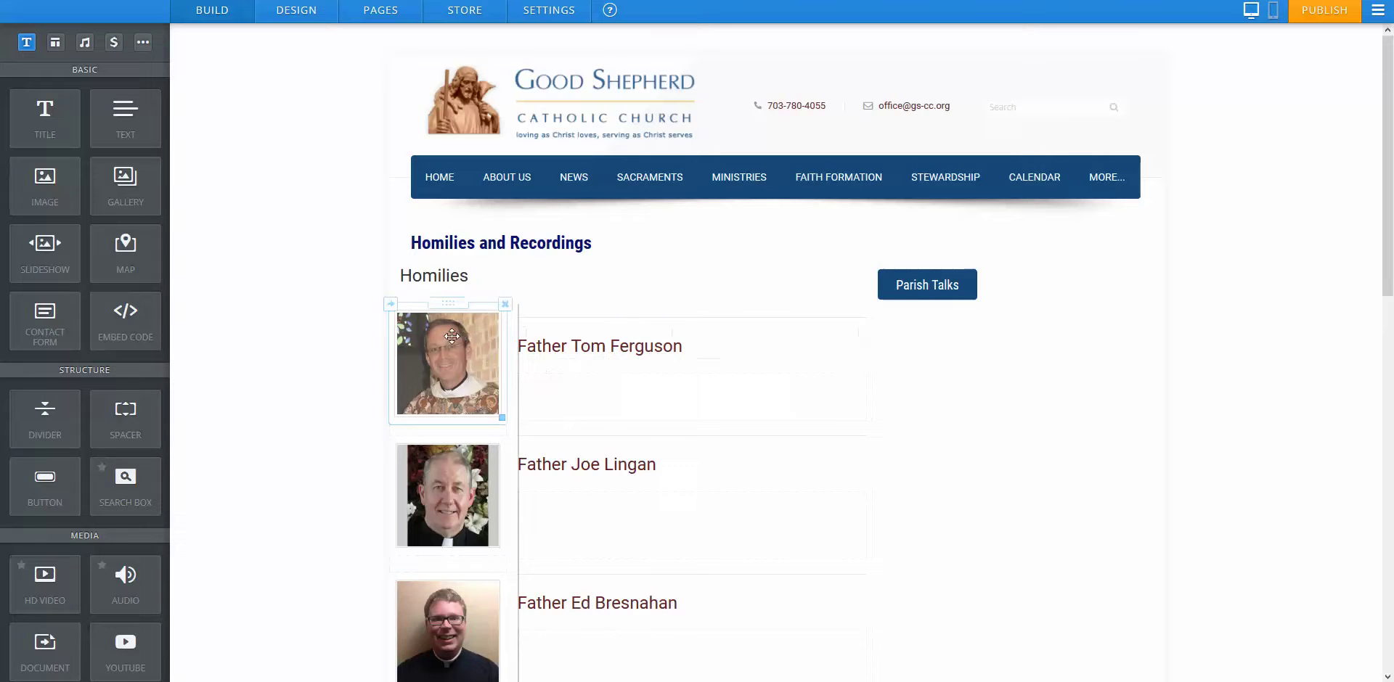
Look over the Homilies page, then switch the editor to the phone layout preview.
{"action": "scroll", "coordinate": [276, 328], "scroll_direction": "down", "scroll_amount": 3}
{"action": "scroll", "coordinate": [276, 328], "scroll_direction": "up", "scroll_amount": 2}
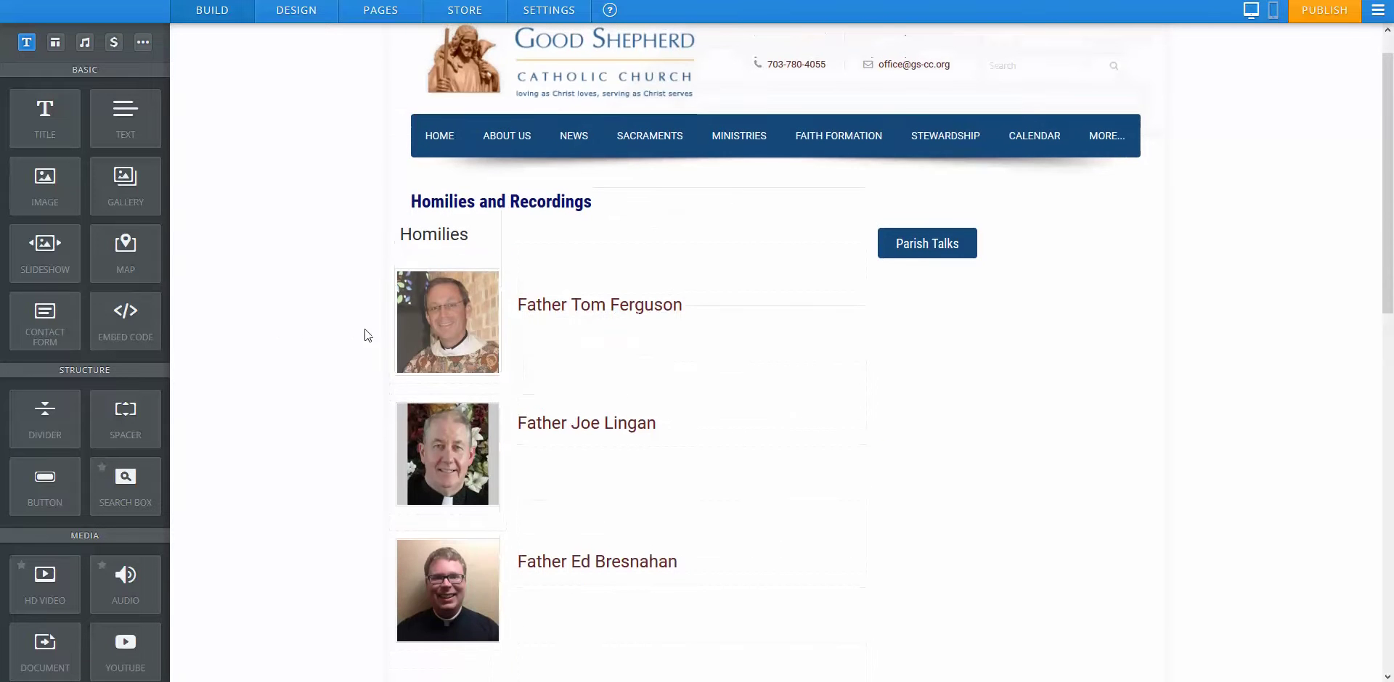
{"action": "scroll", "coordinate": [447, 421], "scroll_direction": "down", "scroll_amount": 5}
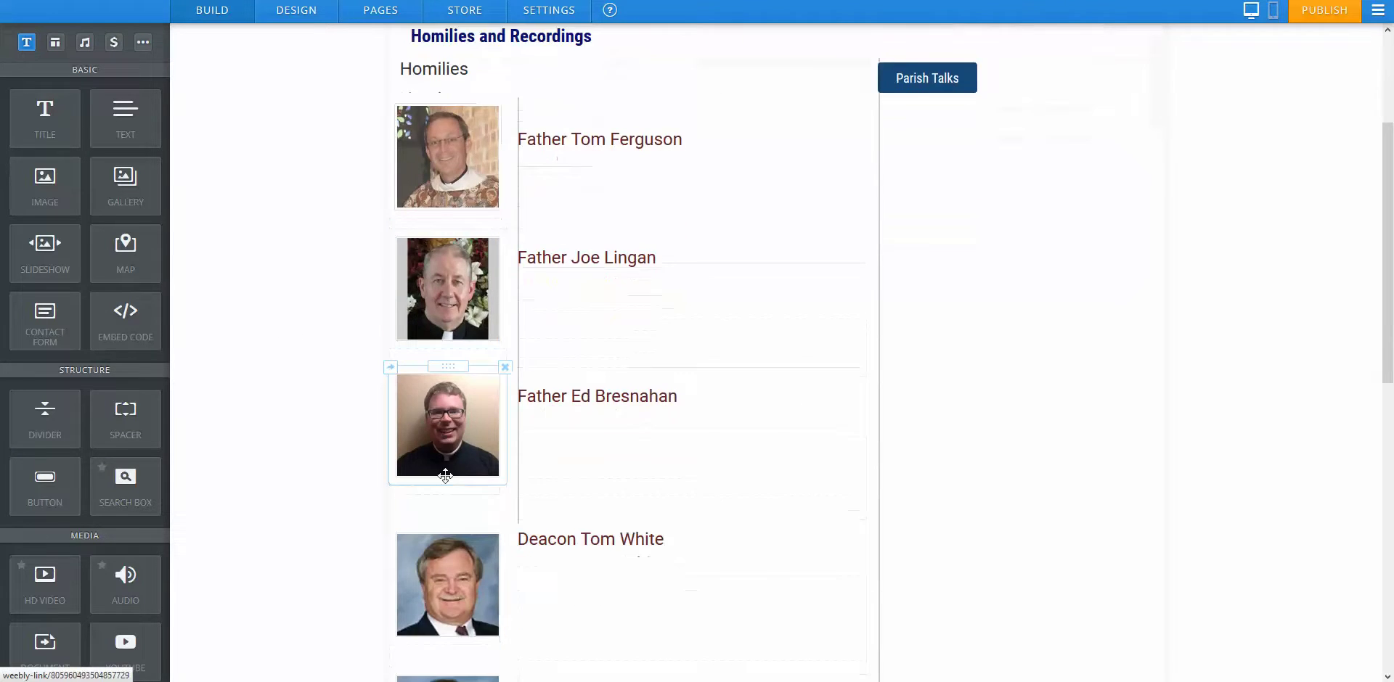
{"action": "scroll", "coordinate": [448, 475], "scroll_direction": "up", "scroll_amount": 5}
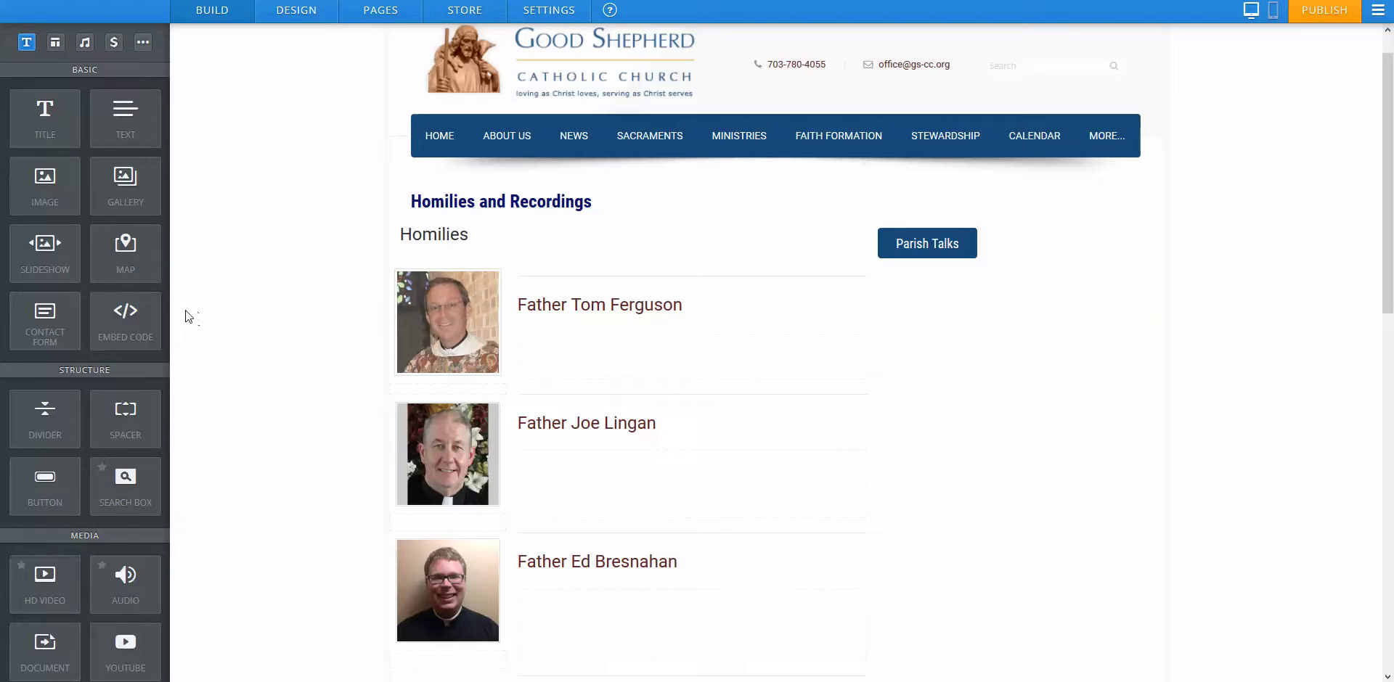
{"action": "left_click", "coordinate": [1273, 12]}
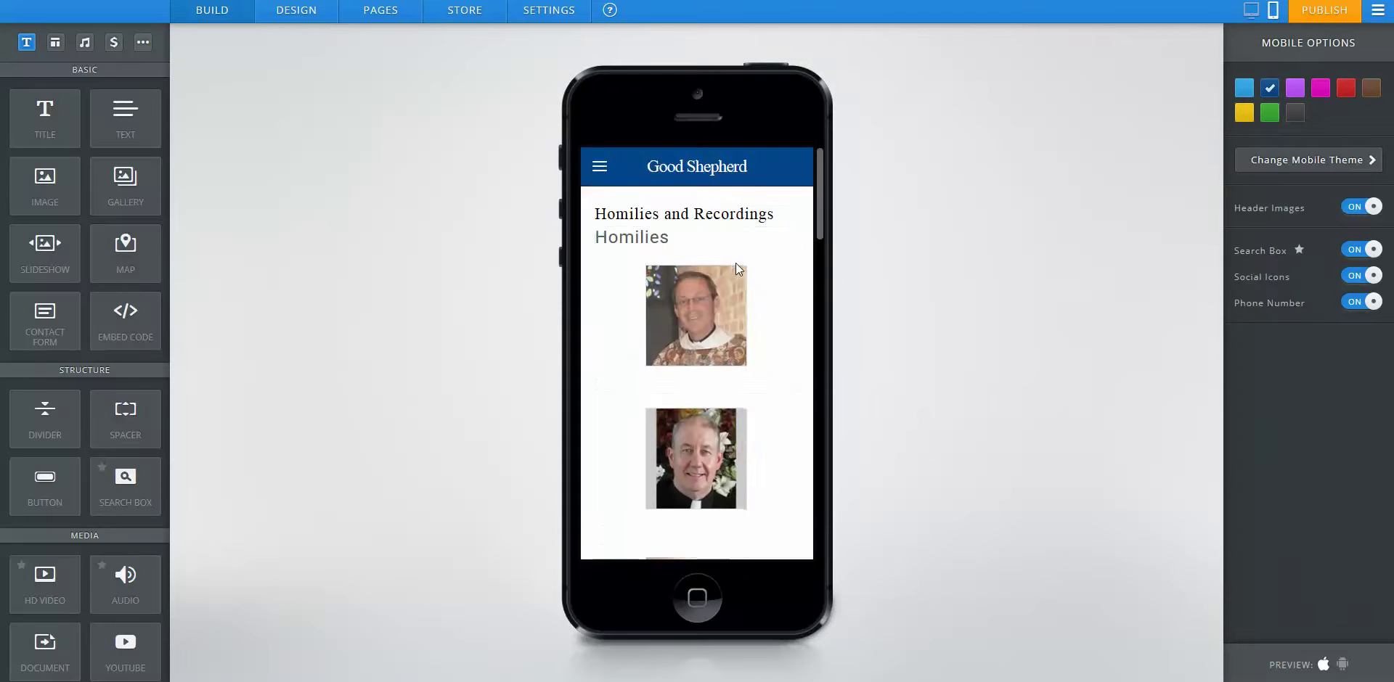
{"action": "scroll", "coordinate": [752, 308], "scroll_direction": "down", "scroll_amount": 8}
{"action": "left_click_drag", "start_coordinate": [753, 307], "coordinate": [755, 361]}
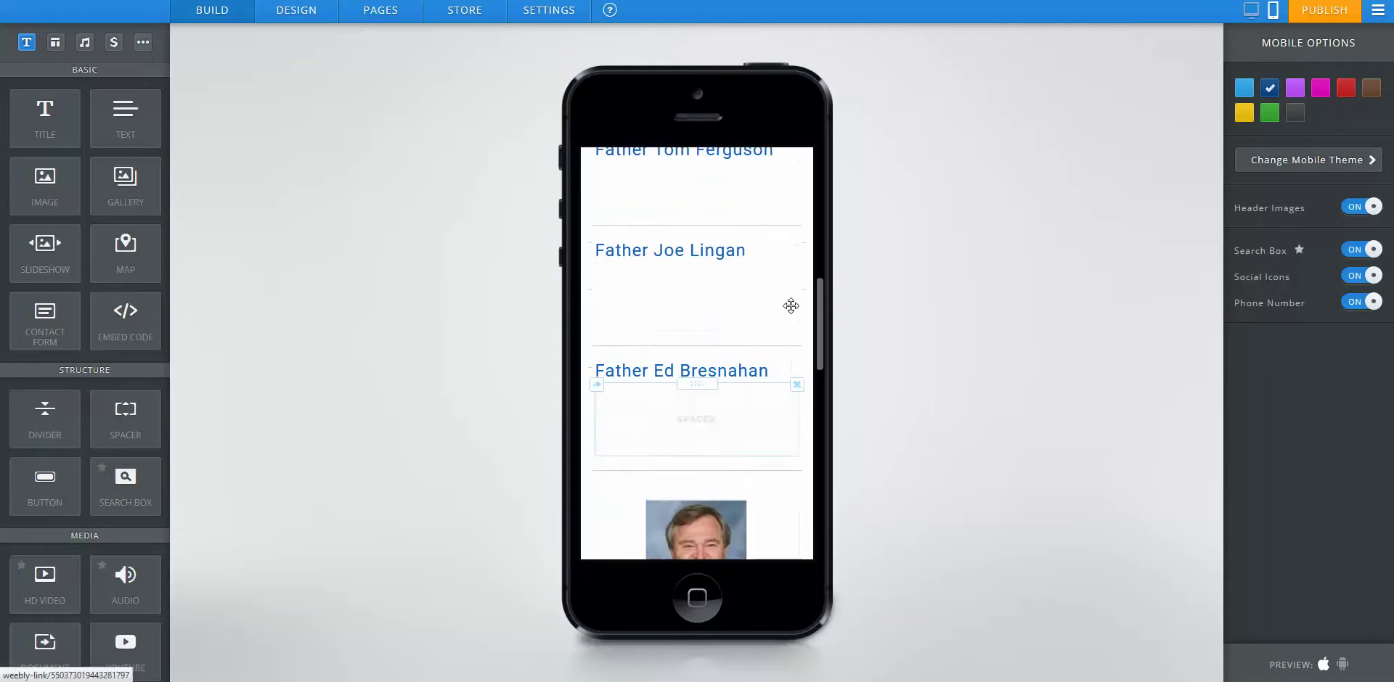
{"action": "left_click", "coordinate": [1248, 12]}
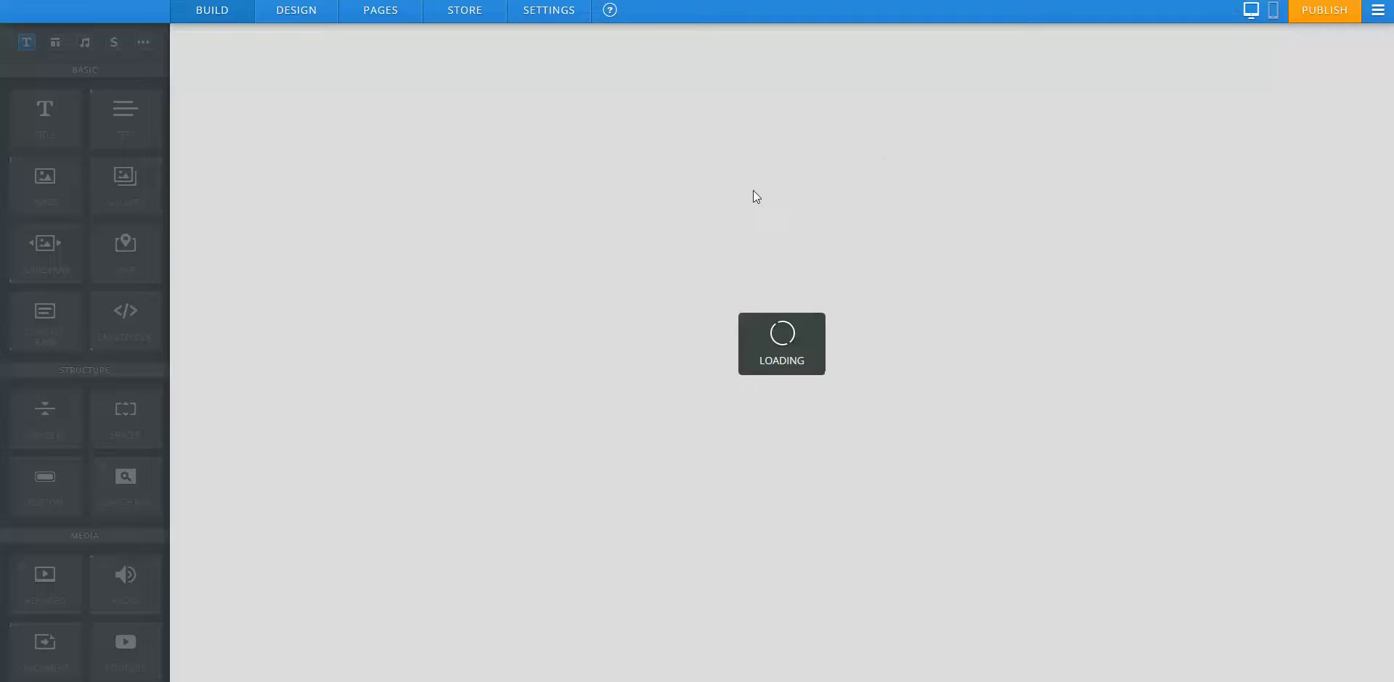
{"action": "scroll", "coordinate": [566, 328], "scroll_direction": "down", "scroll_amount": 1}
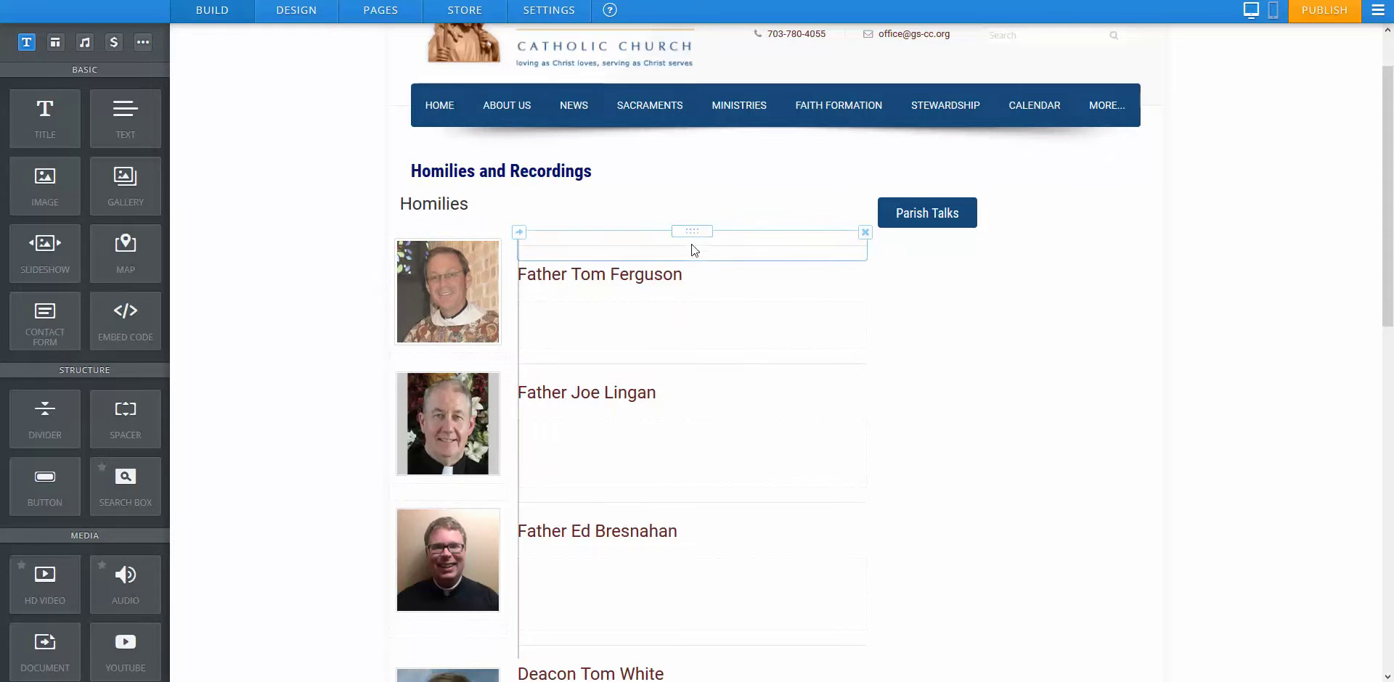
{"action": "left_click_drag", "start_coordinate": [690, 230], "coordinate": [465, 355]}
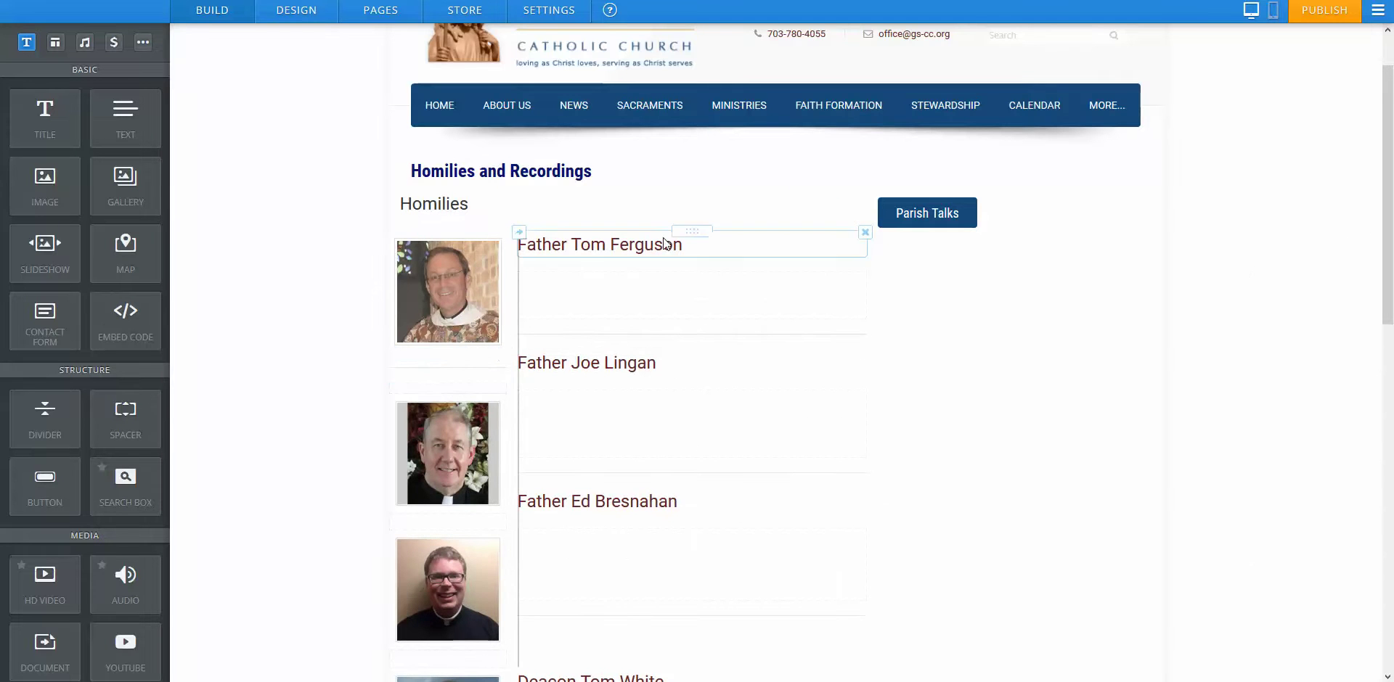
{"action": "left_click_drag", "start_coordinate": [682, 231], "coordinate": [516, 355]}
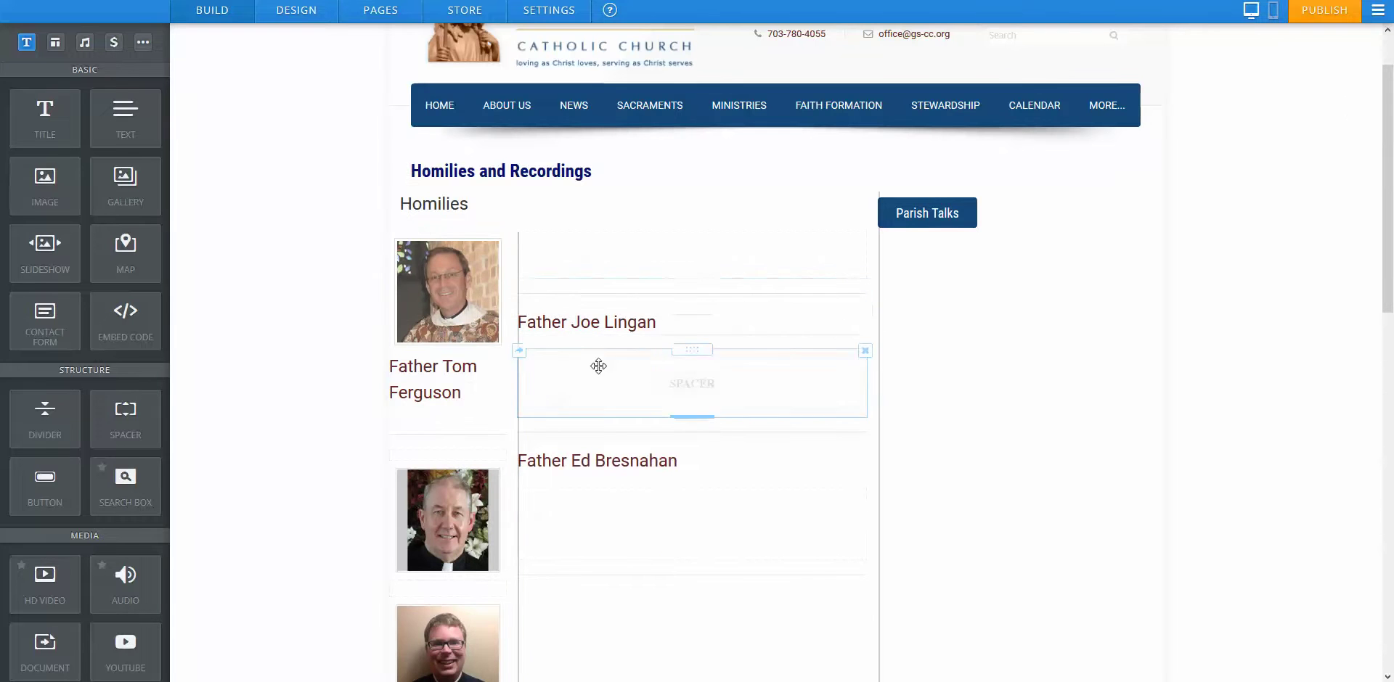
{"action": "left_click_drag", "start_coordinate": [647, 319], "coordinate": [447, 588]}
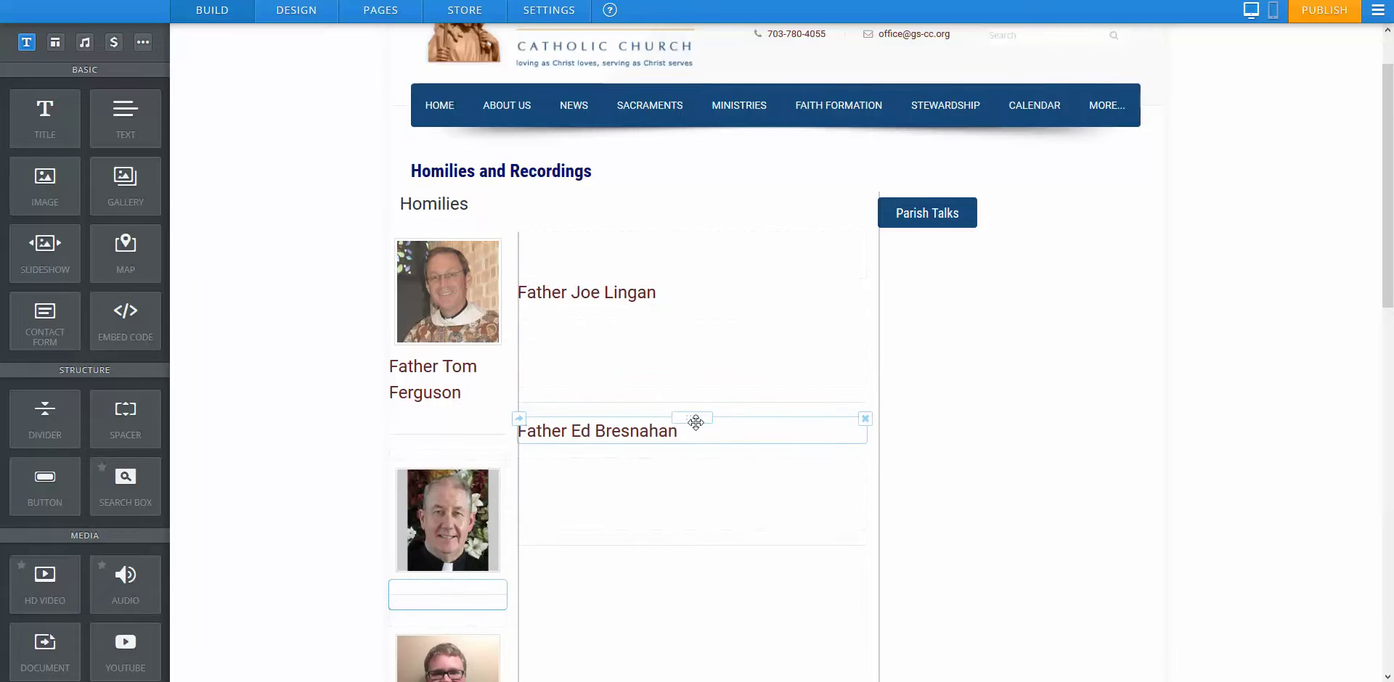
{"action": "scroll", "coordinate": [695, 423], "scroll_direction": "down", "scroll_amount": 2}
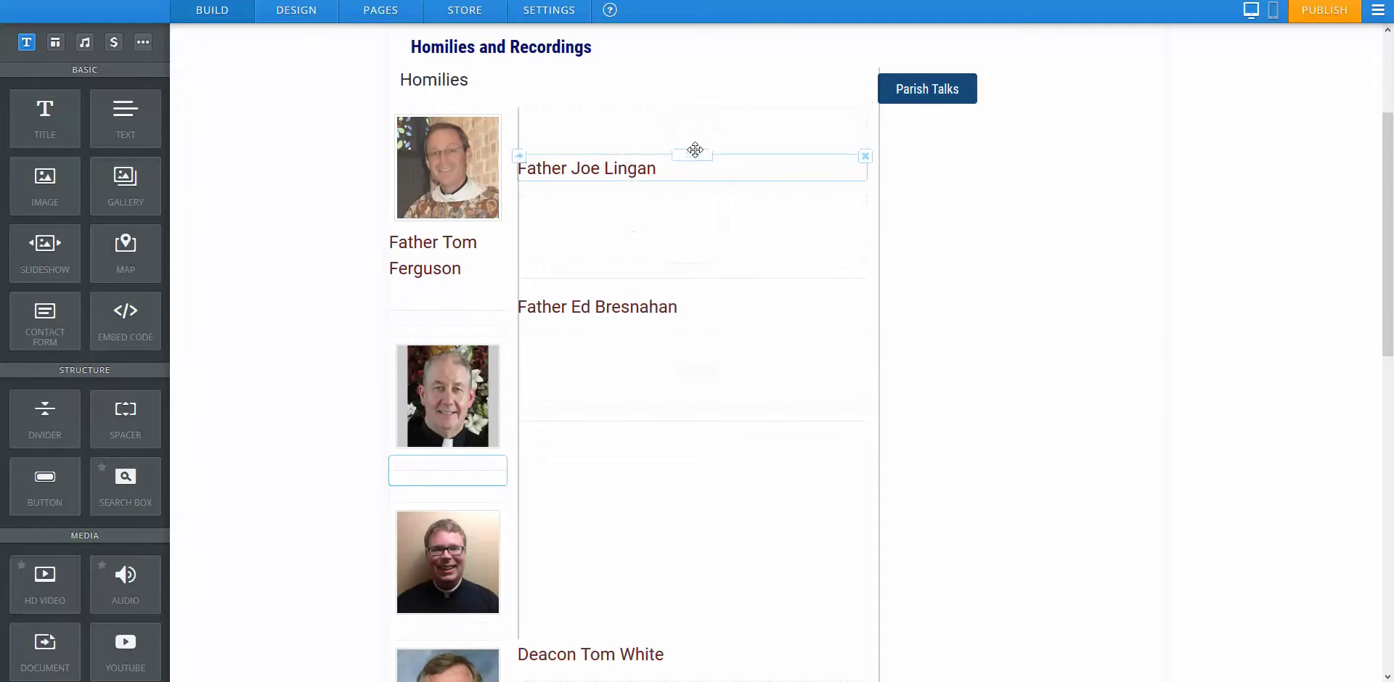
{"action": "left_click", "coordinate": [505, 381]}
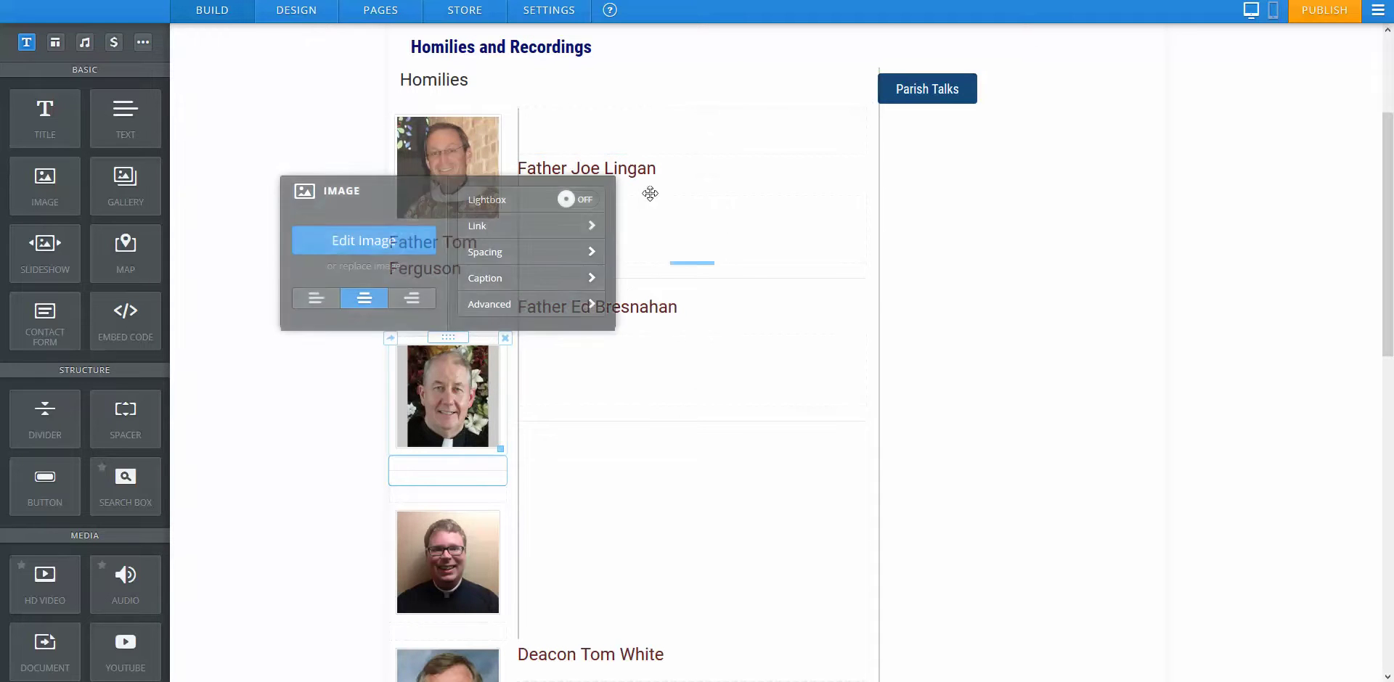
{"action": "left_click", "coordinate": [864, 115]}
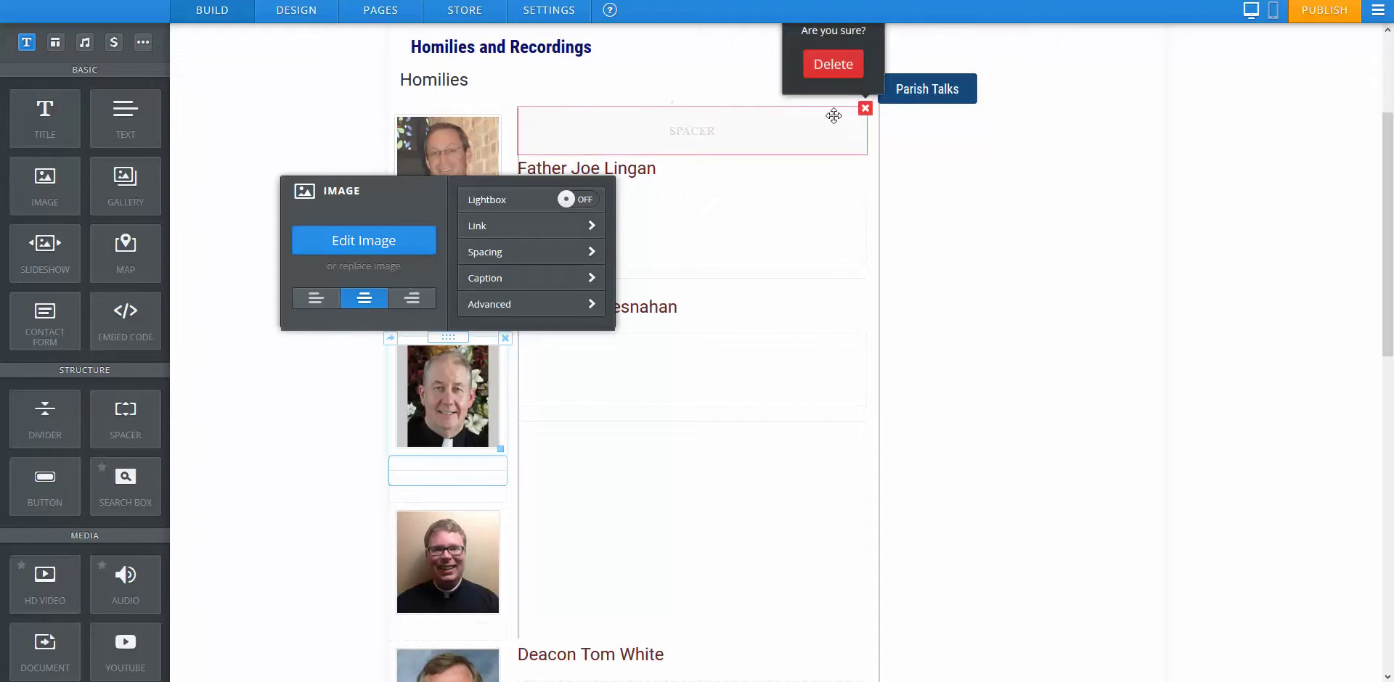
{"action": "left_click", "coordinate": [839, 66]}
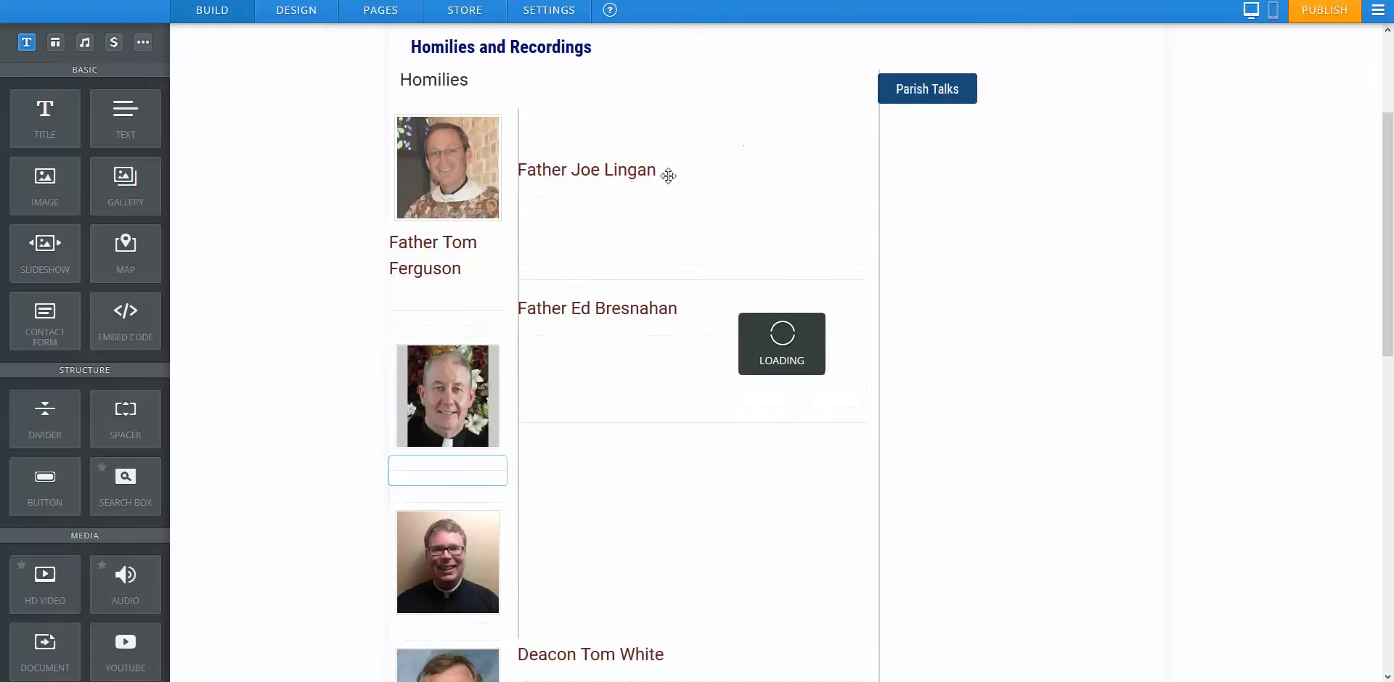
{"action": "left_click_drag", "start_coordinate": [517, 177], "coordinate": [546, 190]}
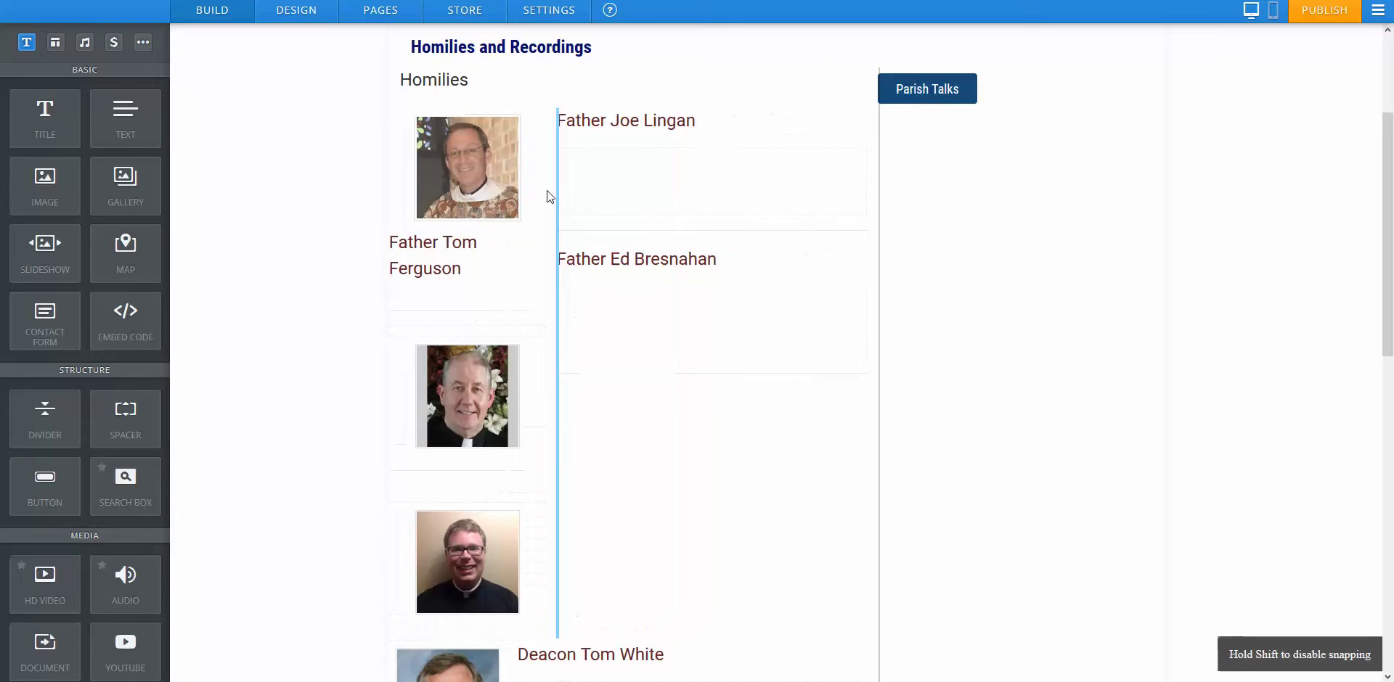
{"action": "left_click", "coordinate": [547, 191]}
{"action": "left_click_drag", "start_coordinate": [716, 105], "coordinate": [498, 466]}
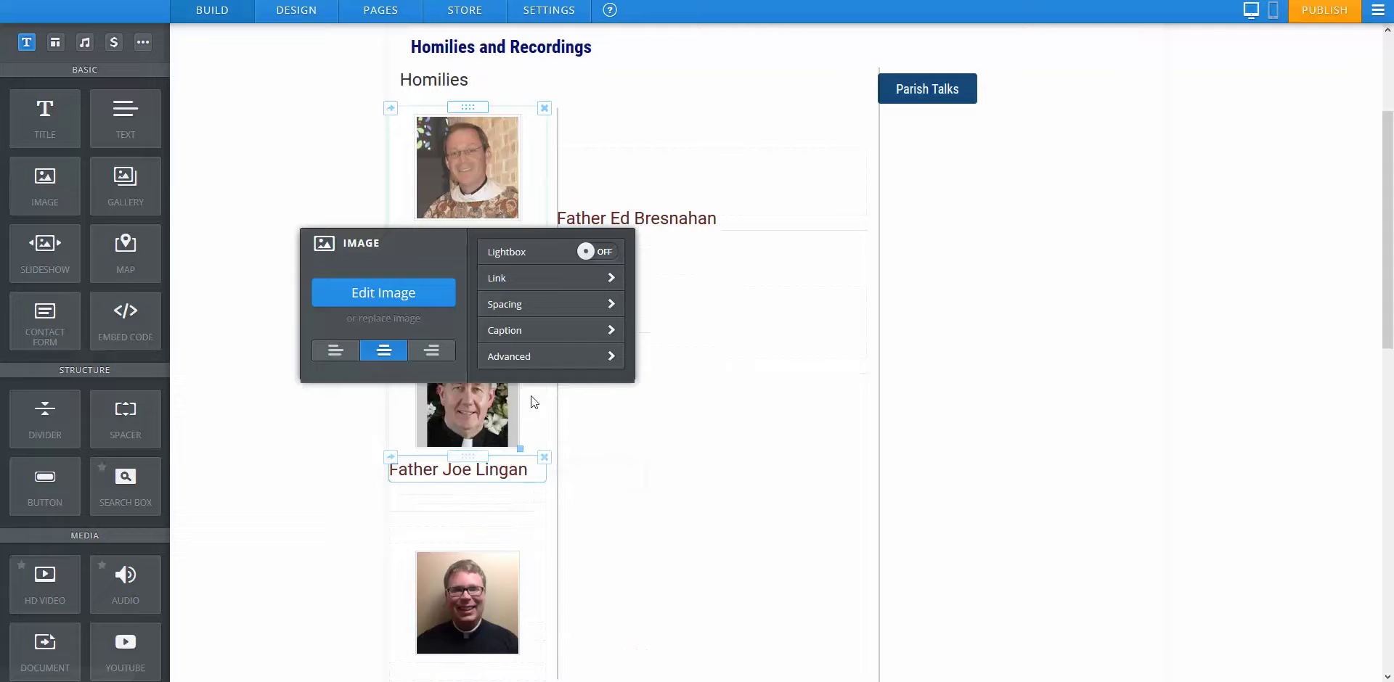
{"action": "left_click", "coordinate": [274, 166]}
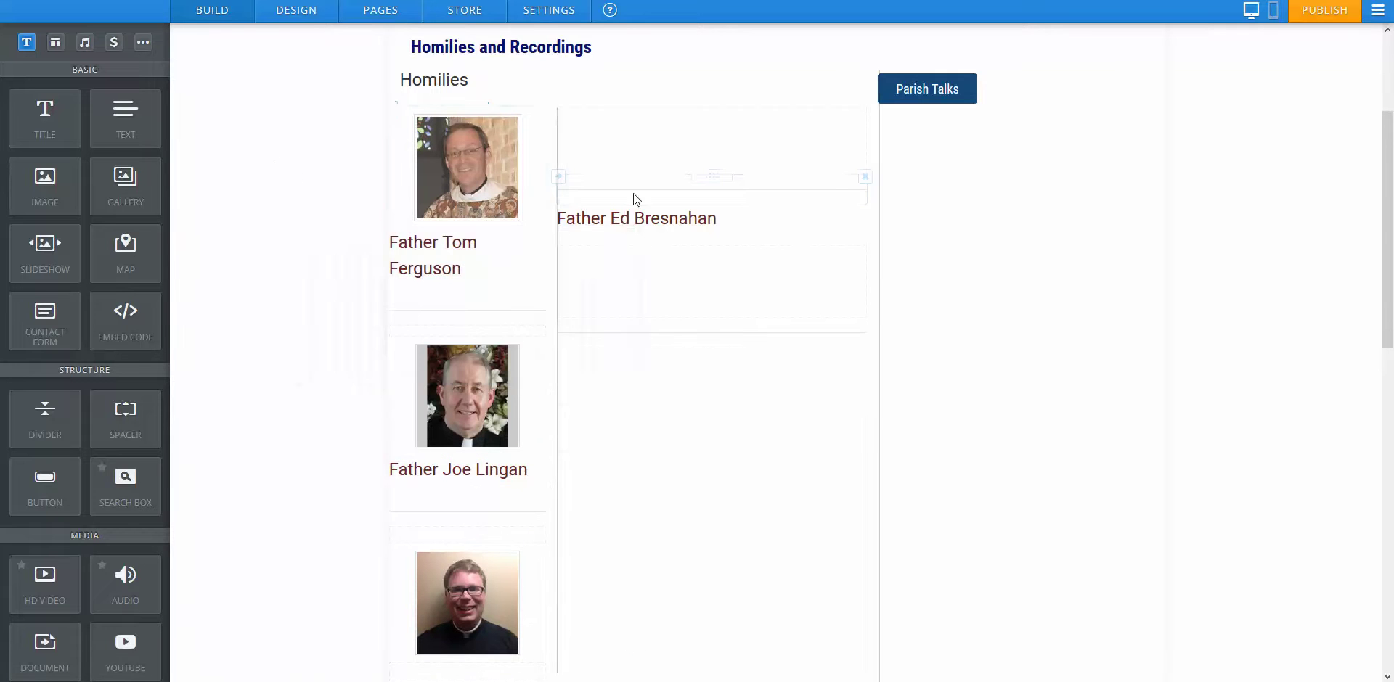
{"action": "scroll", "coordinate": [744, 280], "scroll_direction": "down", "scroll_amount": 2}
{"action": "scroll", "coordinate": [737, 261], "scroll_direction": "up", "scroll_amount": 1}
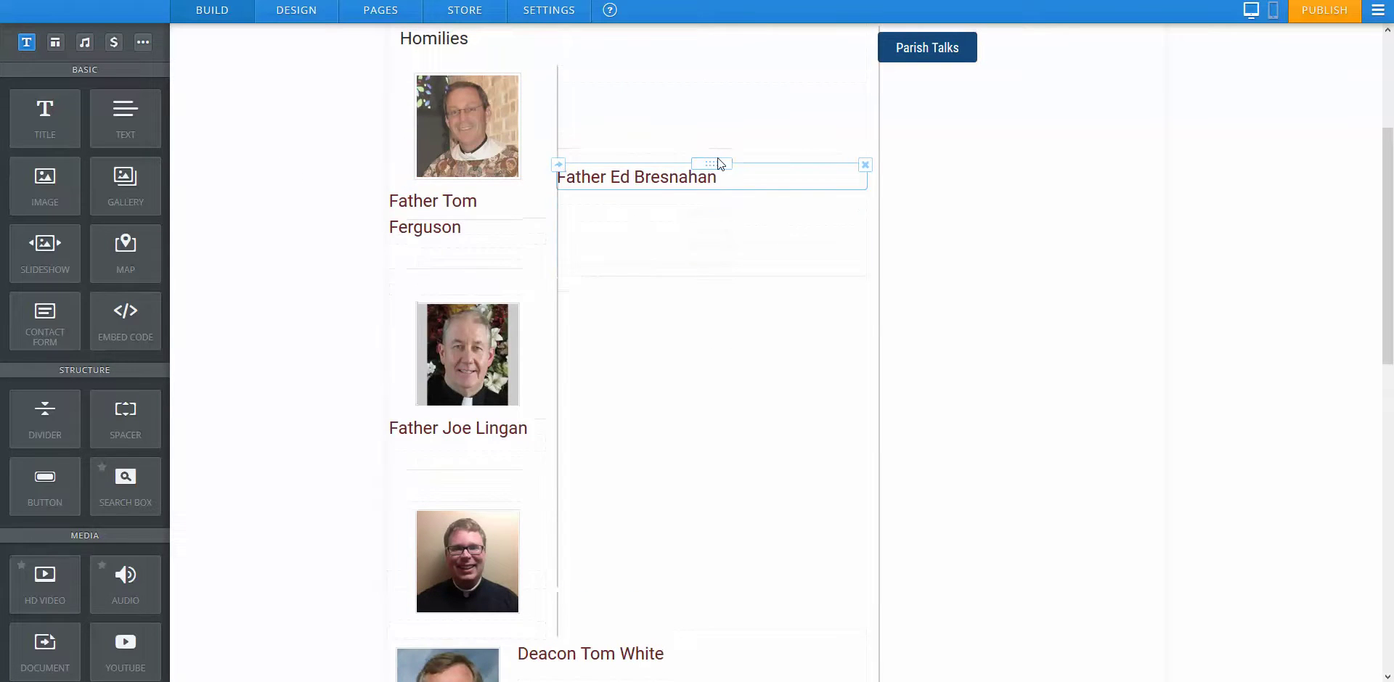
{"action": "left_click_drag", "start_coordinate": [653, 261], "coordinate": [509, 620]}
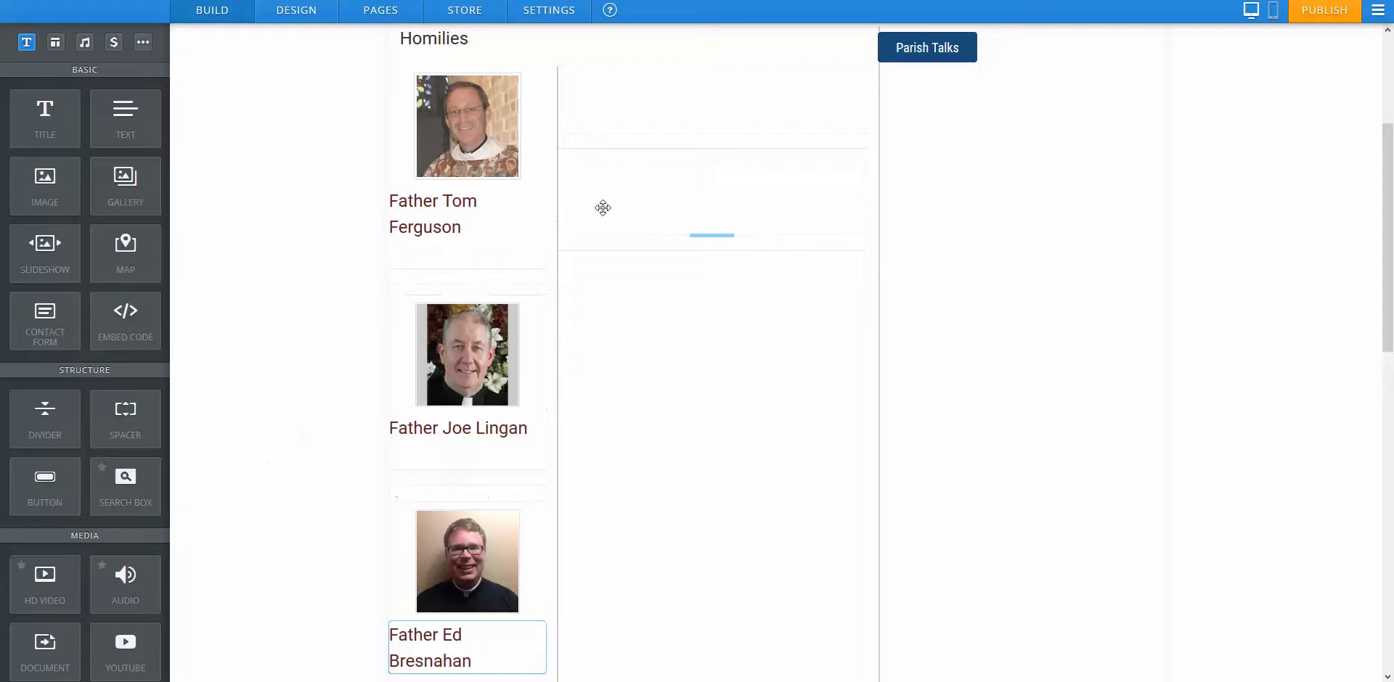
Delete the four leftover spacers and empty elements in the right column.
{"action": "left_click", "coordinate": [865, 164]}
{"action": "left_click", "coordinate": [832, 122]}
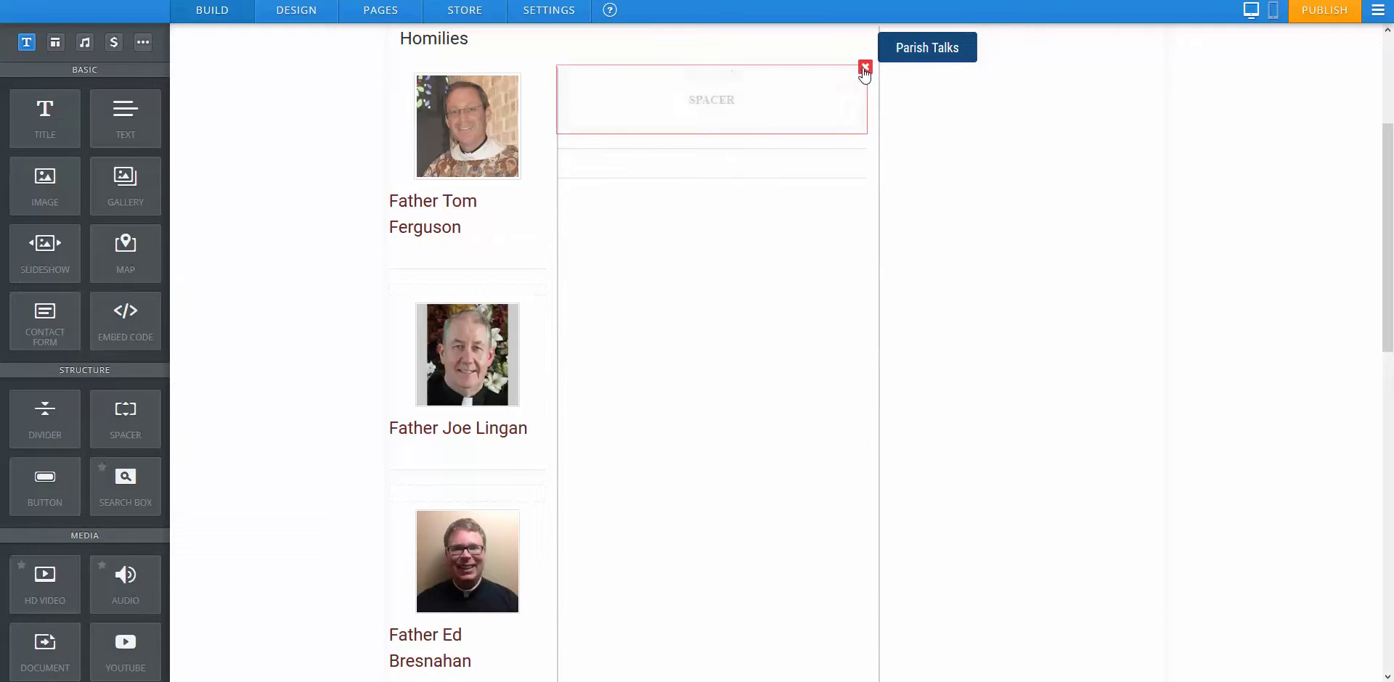
{"action": "left_click", "coordinate": [865, 67]}
{"action": "left_click", "coordinate": [834, 138]}
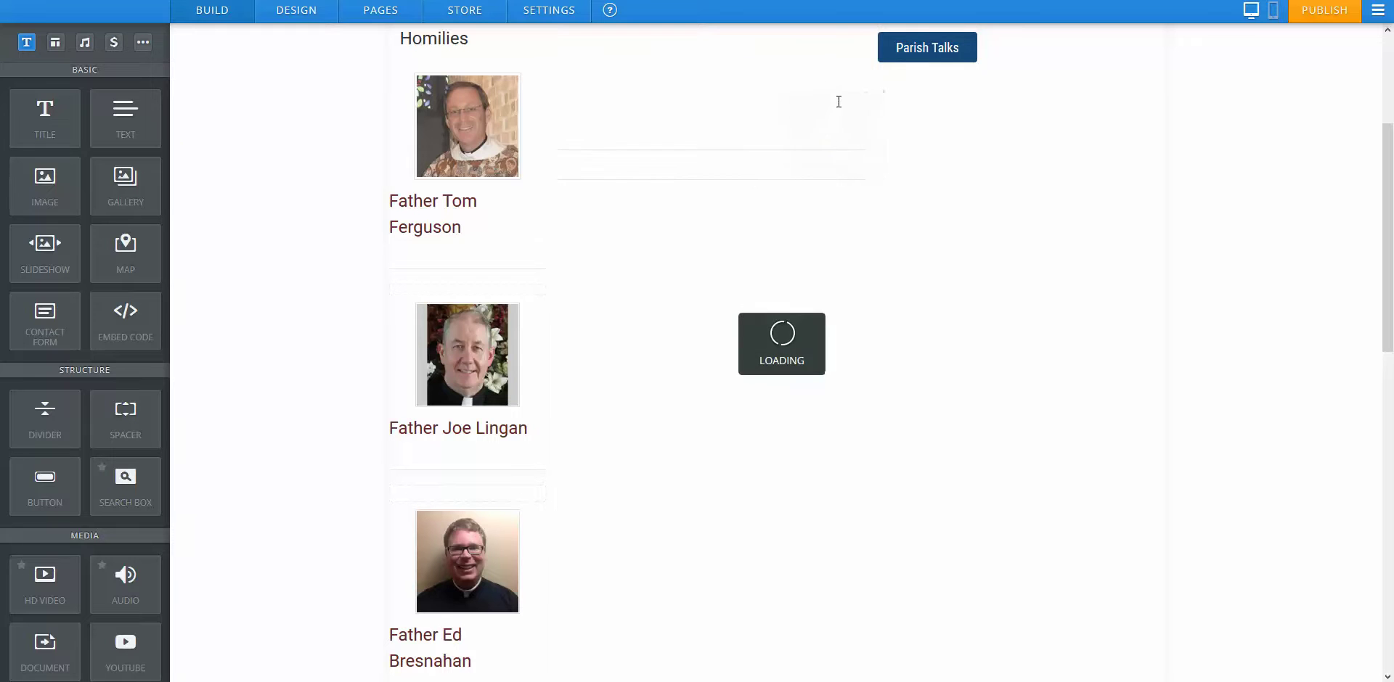
{"action": "left_click", "coordinate": [864, 69]}
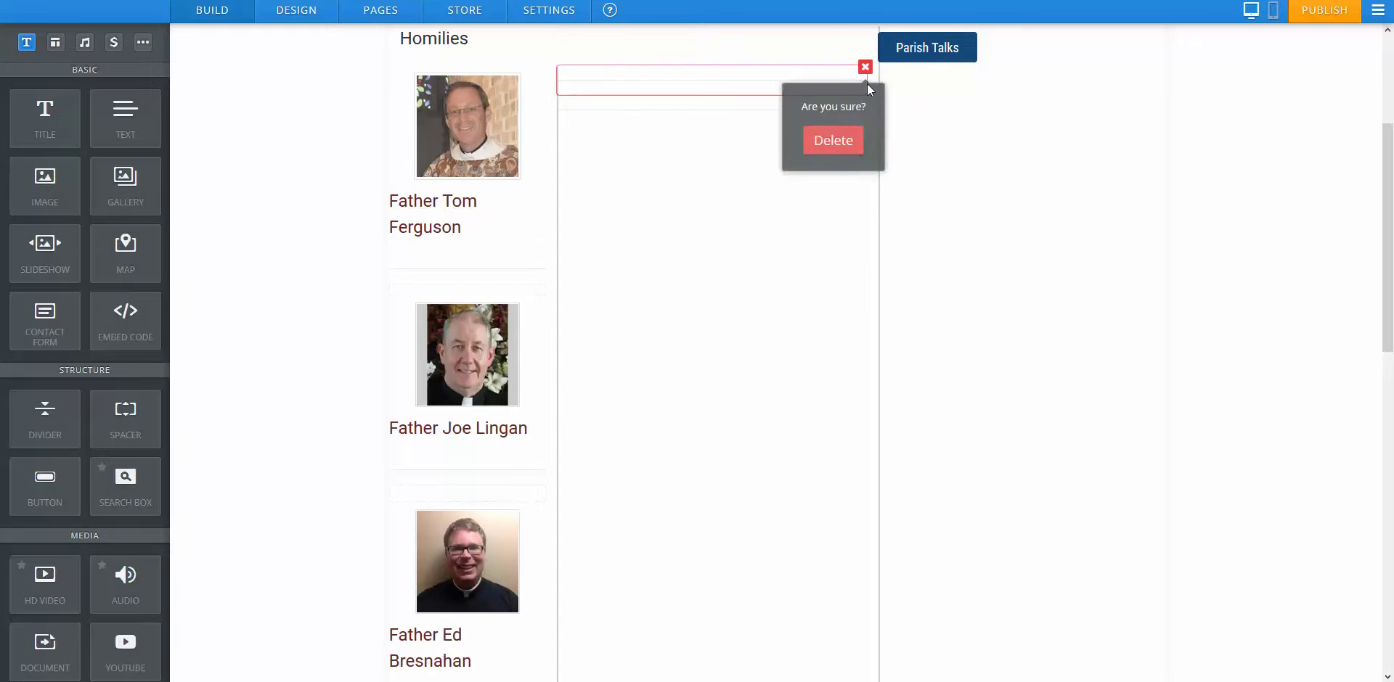
{"action": "left_click", "coordinate": [840, 142]}
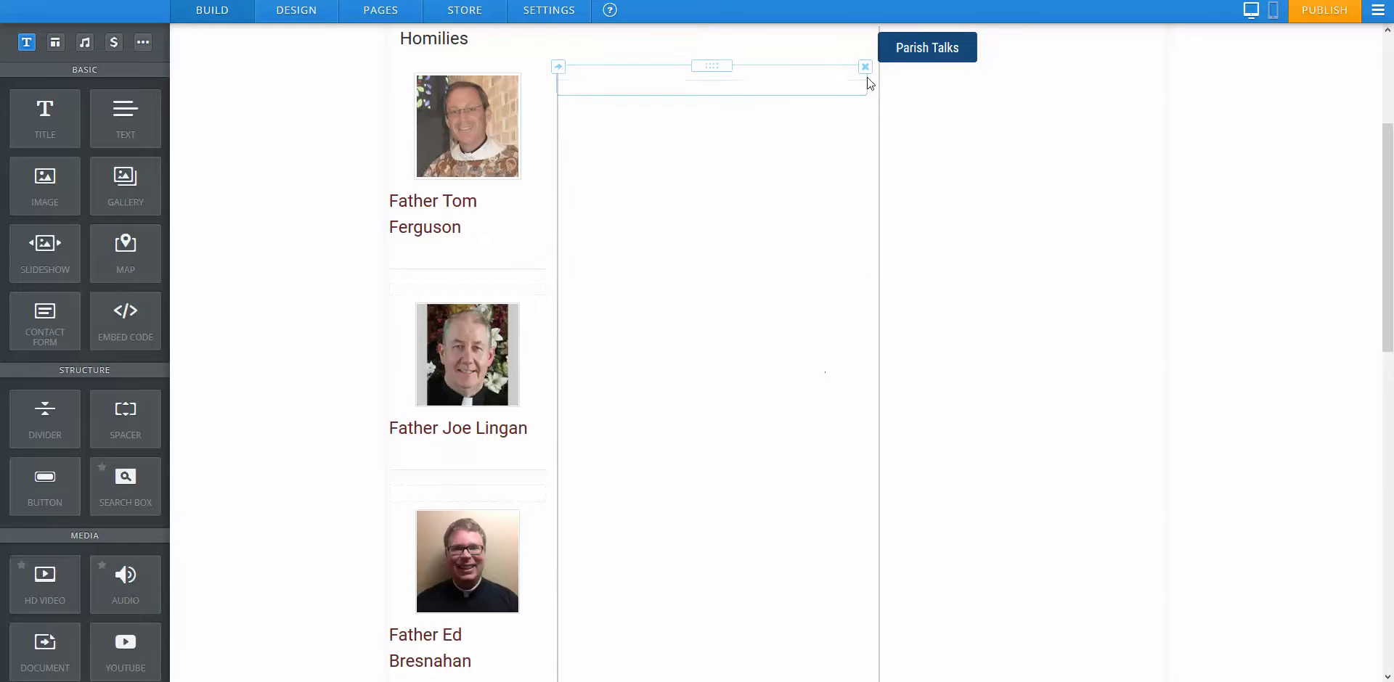
{"action": "left_click", "coordinate": [865, 68]}
{"action": "left_click", "coordinate": [840, 140]}
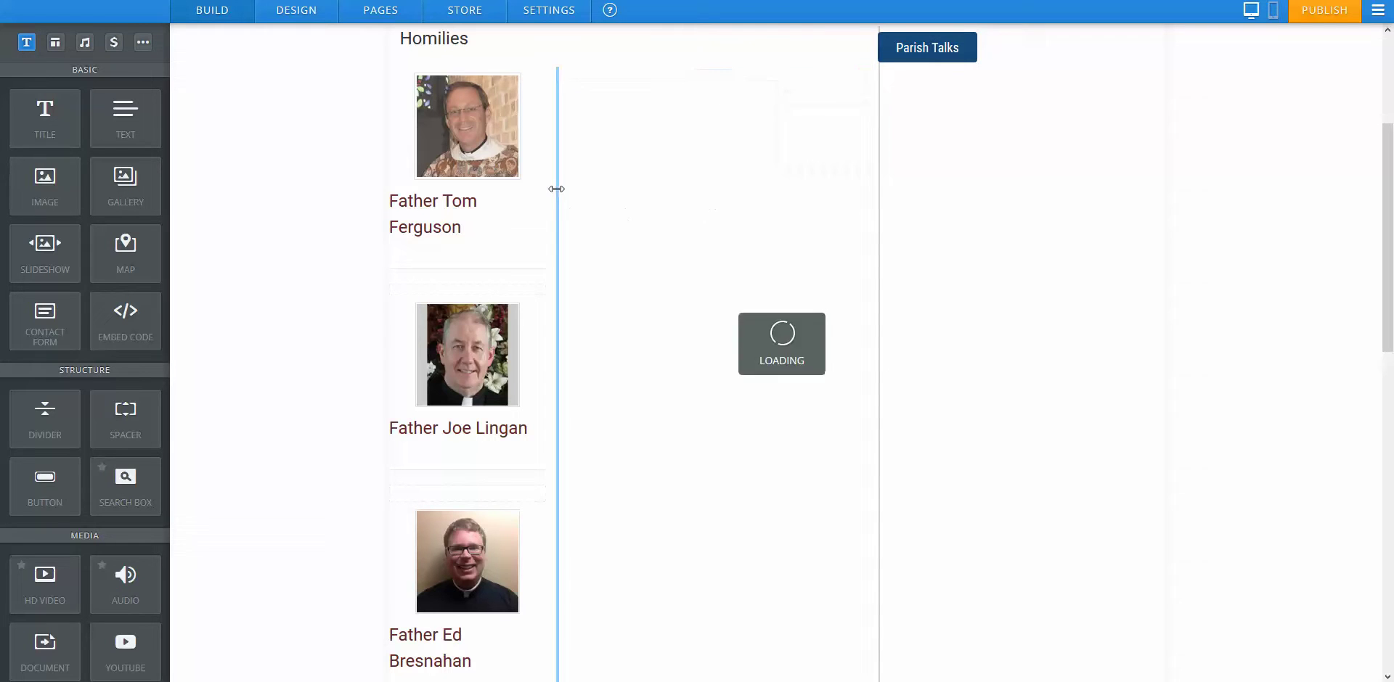
Remove the empty right column, left-align Father Tom's photo and set his name beside it.
{"action": "left_click_drag", "start_coordinate": [555, 187], "coordinate": [759, 192]}
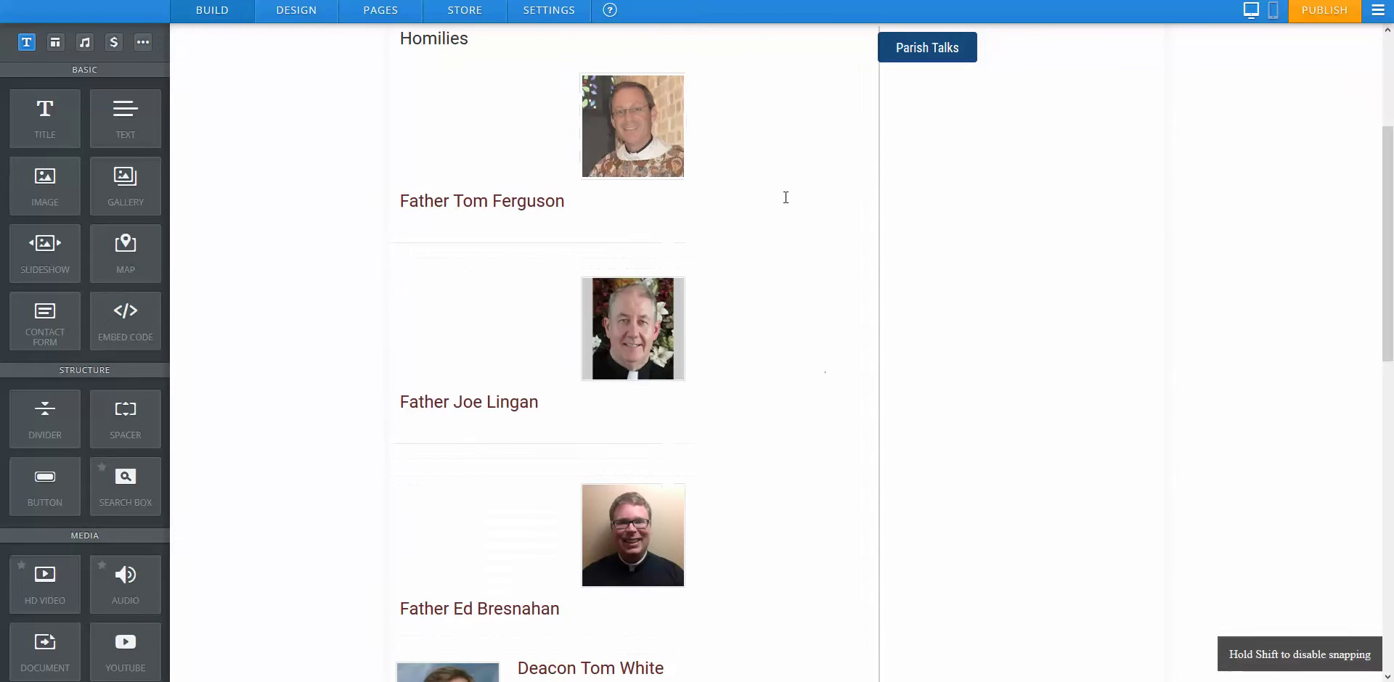
{"action": "left_click", "coordinate": [724, 133]}
{"action": "left_click", "coordinate": [501, 311]}
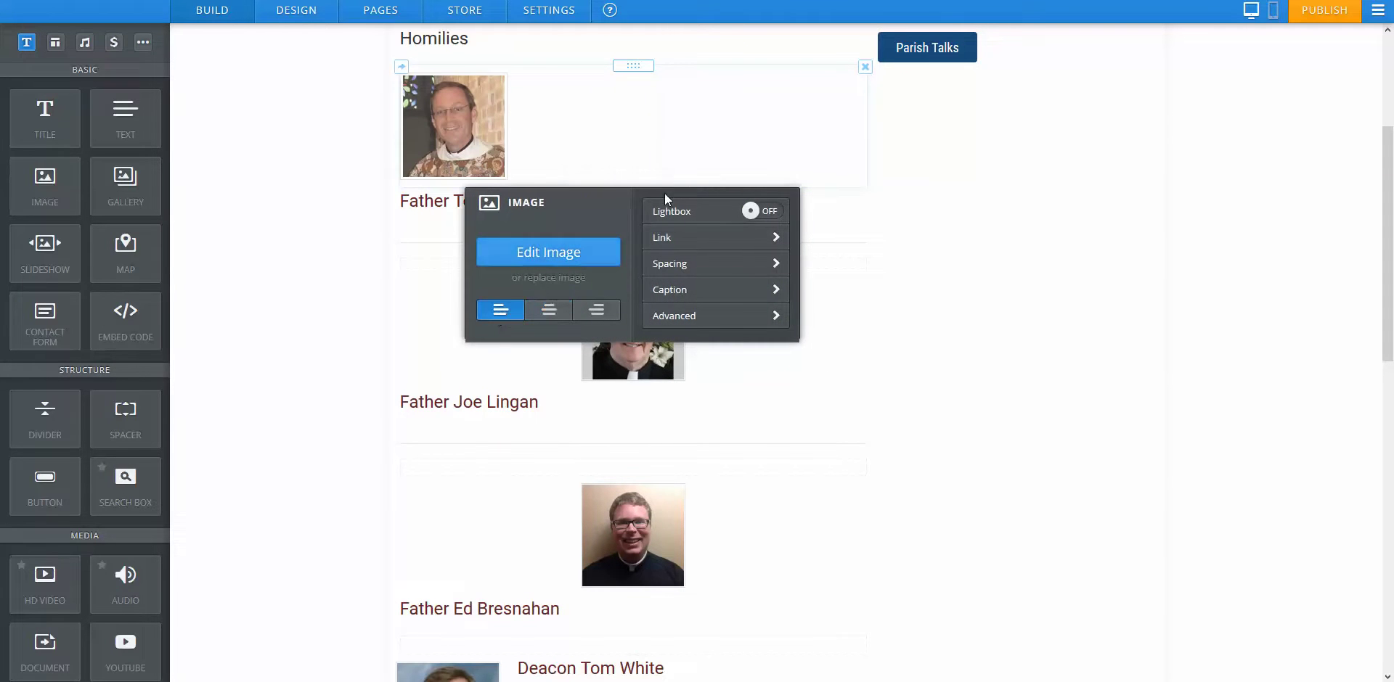
{"action": "left_click", "coordinate": [330, 203]}
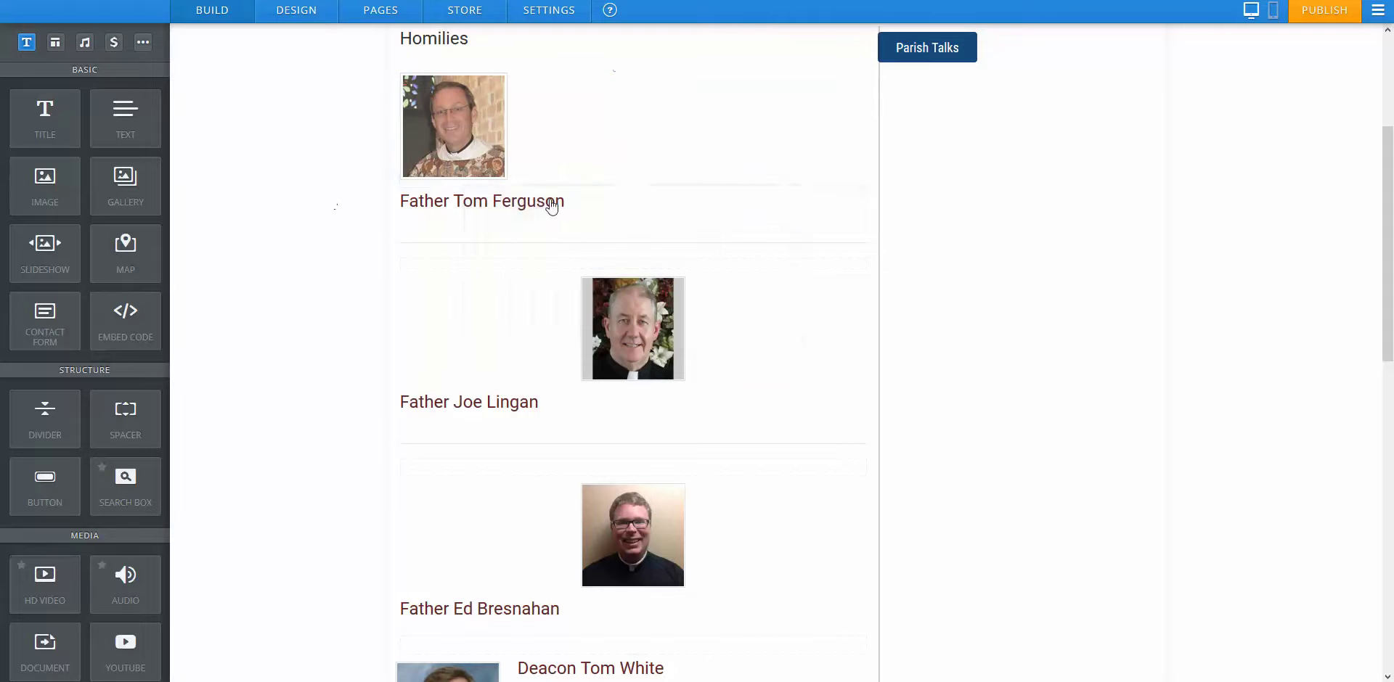
{"action": "left_click_drag", "start_coordinate": [669, 169], "coordinate": [865, 137]}
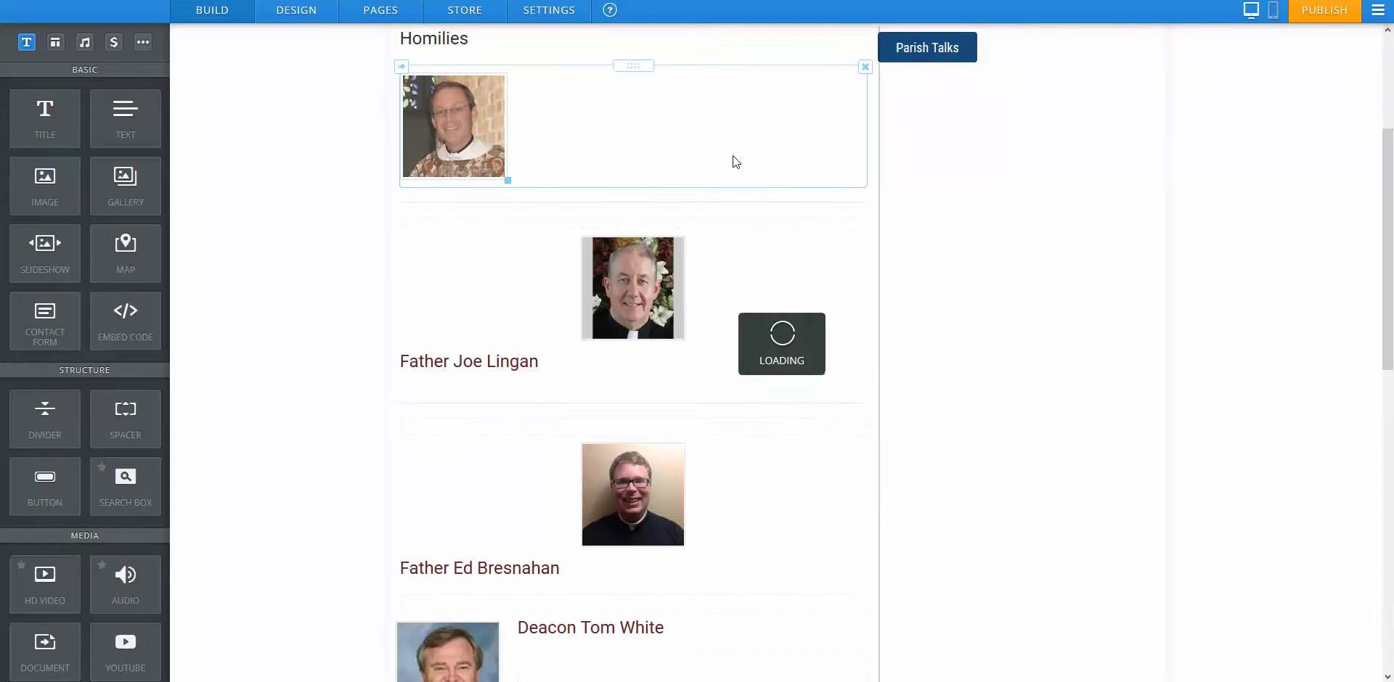
{"action": "left_click_drag", "start_coordinate": [636, 126], "coordinate": [520, 130]}
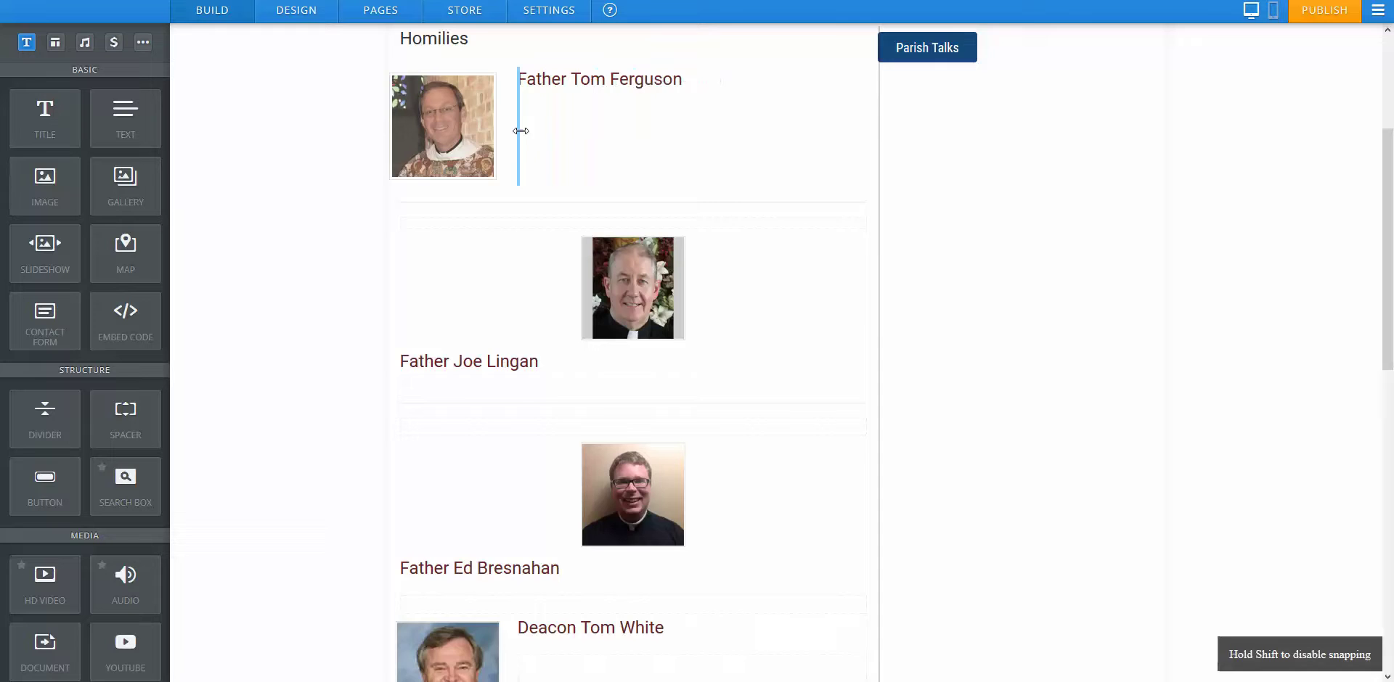
{"action": "scroll", "coordinate": [320, 133], "scroll_direction": "up", "scroll_amount": 2}
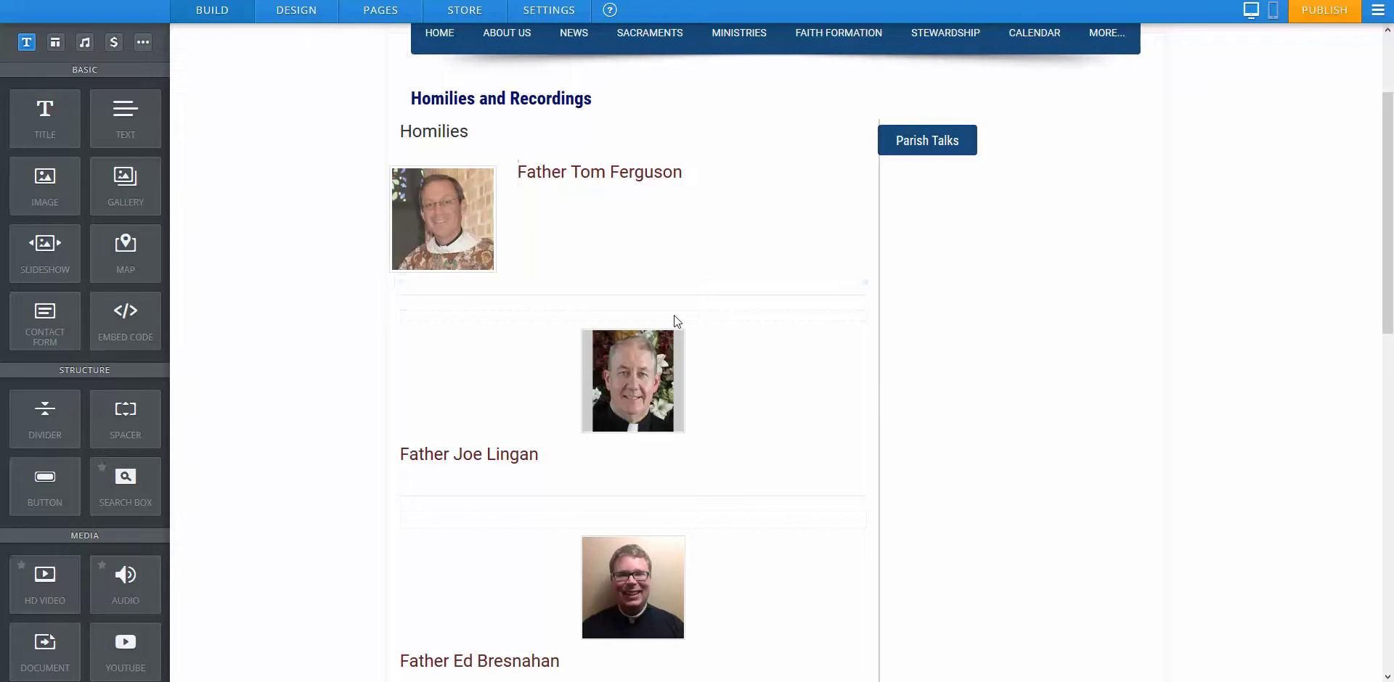
{"action": "left_click_drag", "start_coordinate": [625, 437], "coordinate": [862, 401]}
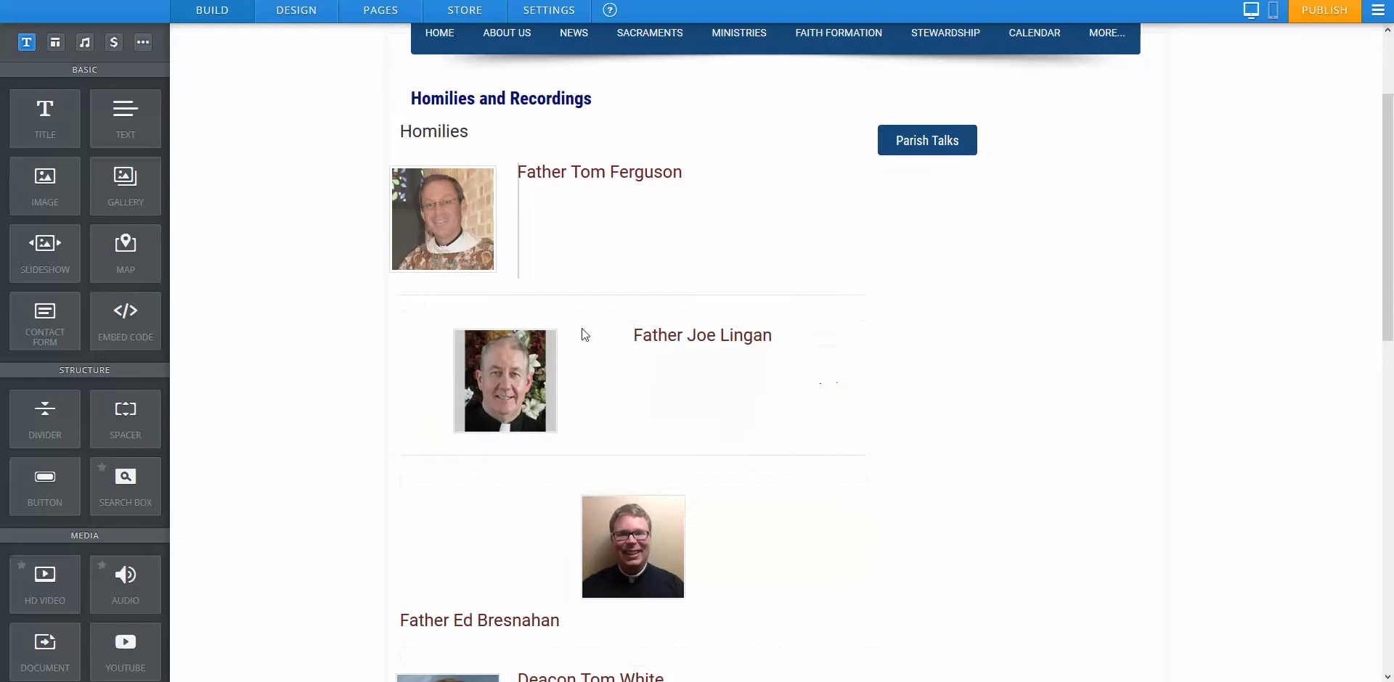
{"action": "left_click_drag", "start_coordinate": [628, 357], "coordinate": [508, 357]}
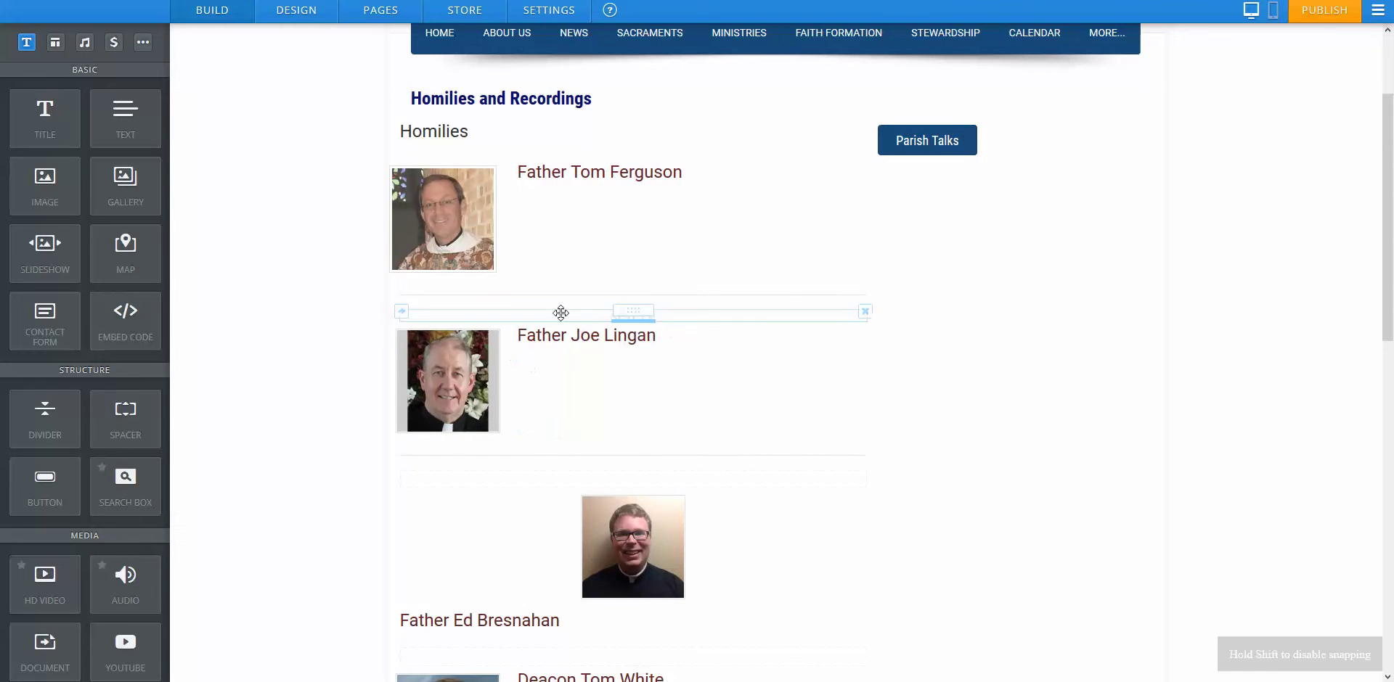
{"action": "left_click", "coordinate": [862, 318]}
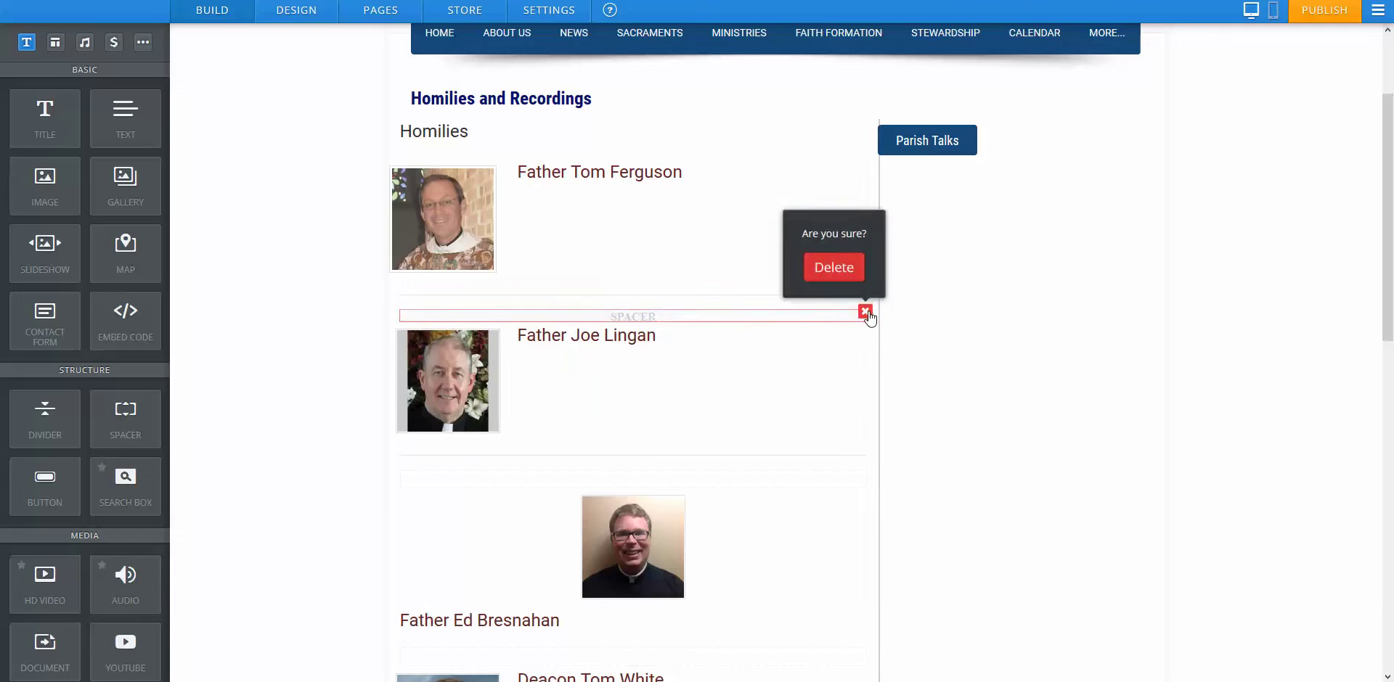
{"action": "left_click", "coordinate": [842, 270]}
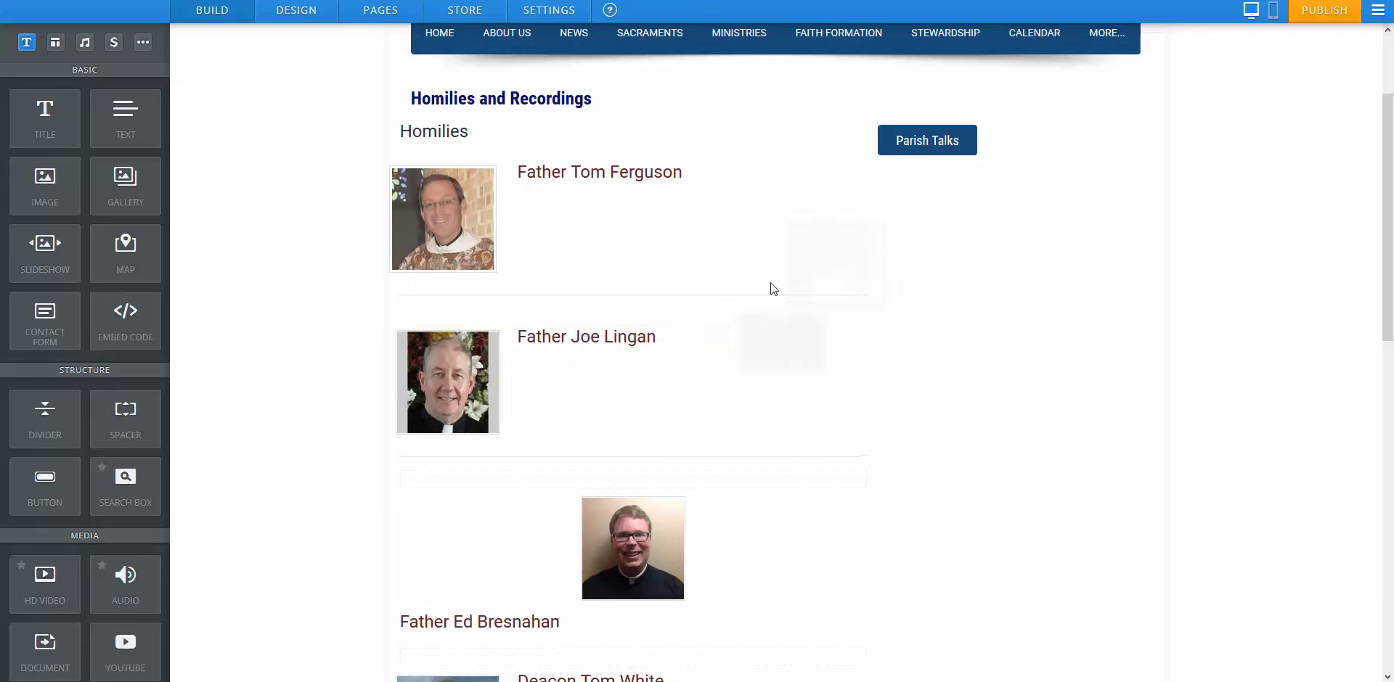
{"action": "left_click", "coordinate": [568, 297]}
{"action": "left_click", "coordinate": [608, 201]}
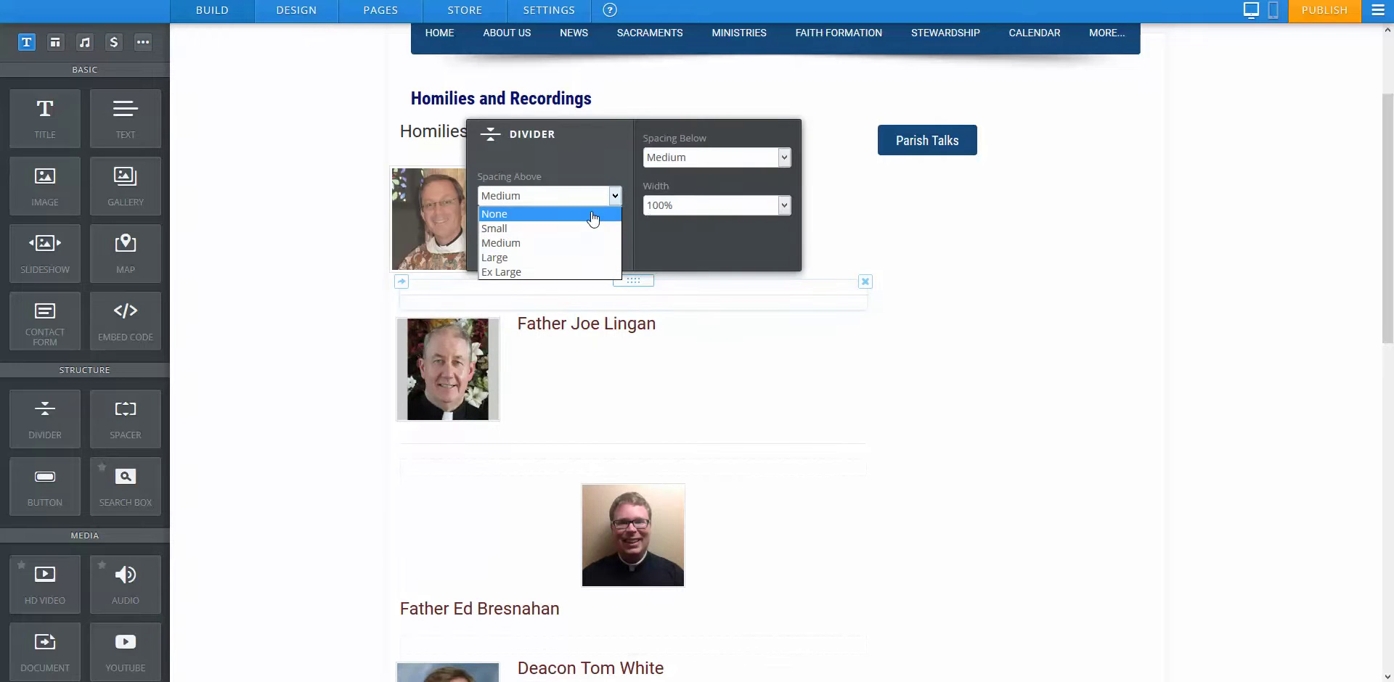
{"action": "left_click", "coordinate": [578, 255]}
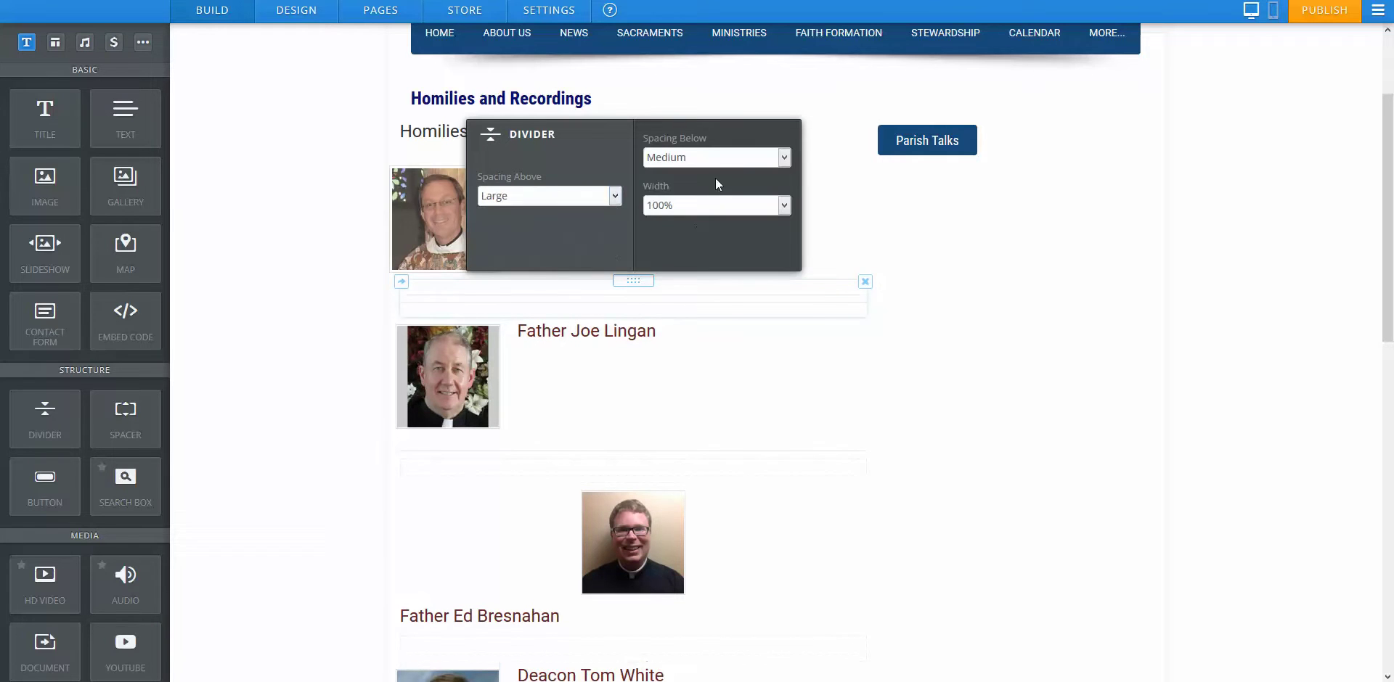
{"action": "left_click", "coordinate": [715, 159]}
{"action": "left_click", "coordinate": [711, 218]}
{"action": "left_click", "coordinate": [573, 196]}
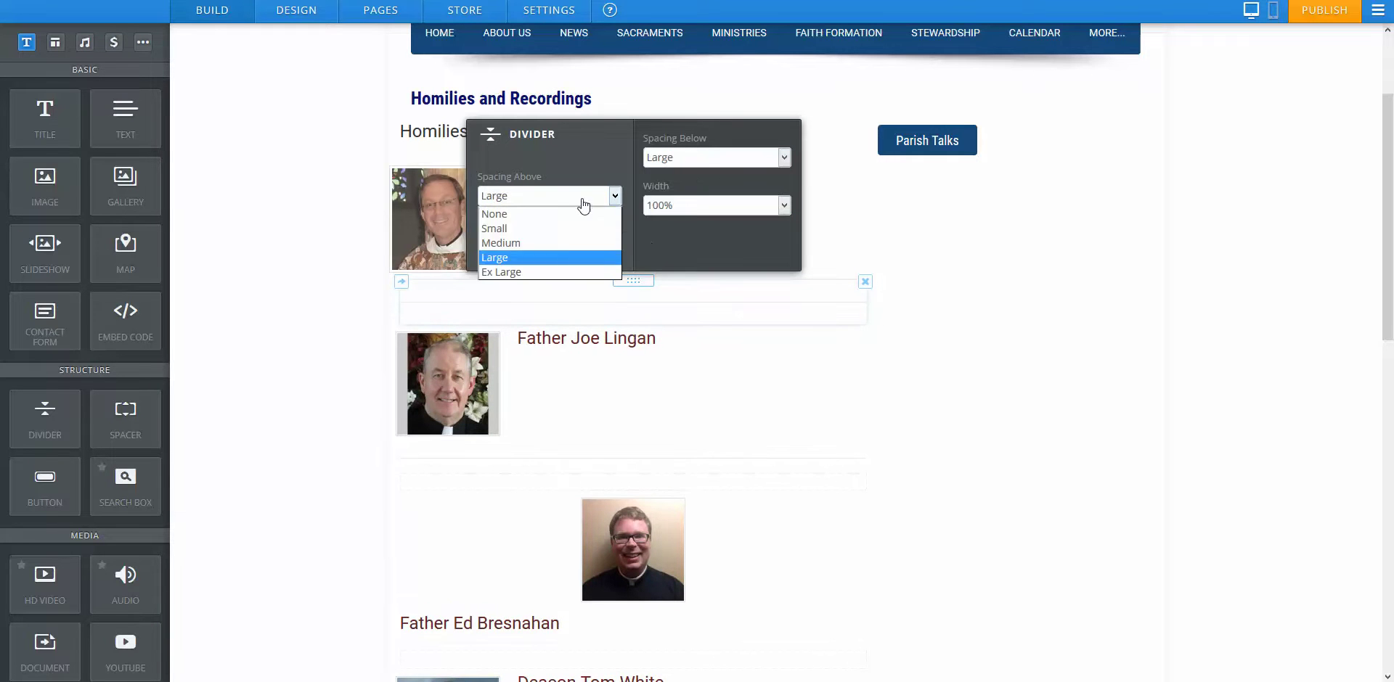
{"action": "left_click", "coordinate": [564, 239]}
{"action": "left_click", "coordinate": [711, 158]}
{"action": "left_click", "coordinate": [689, 204]}
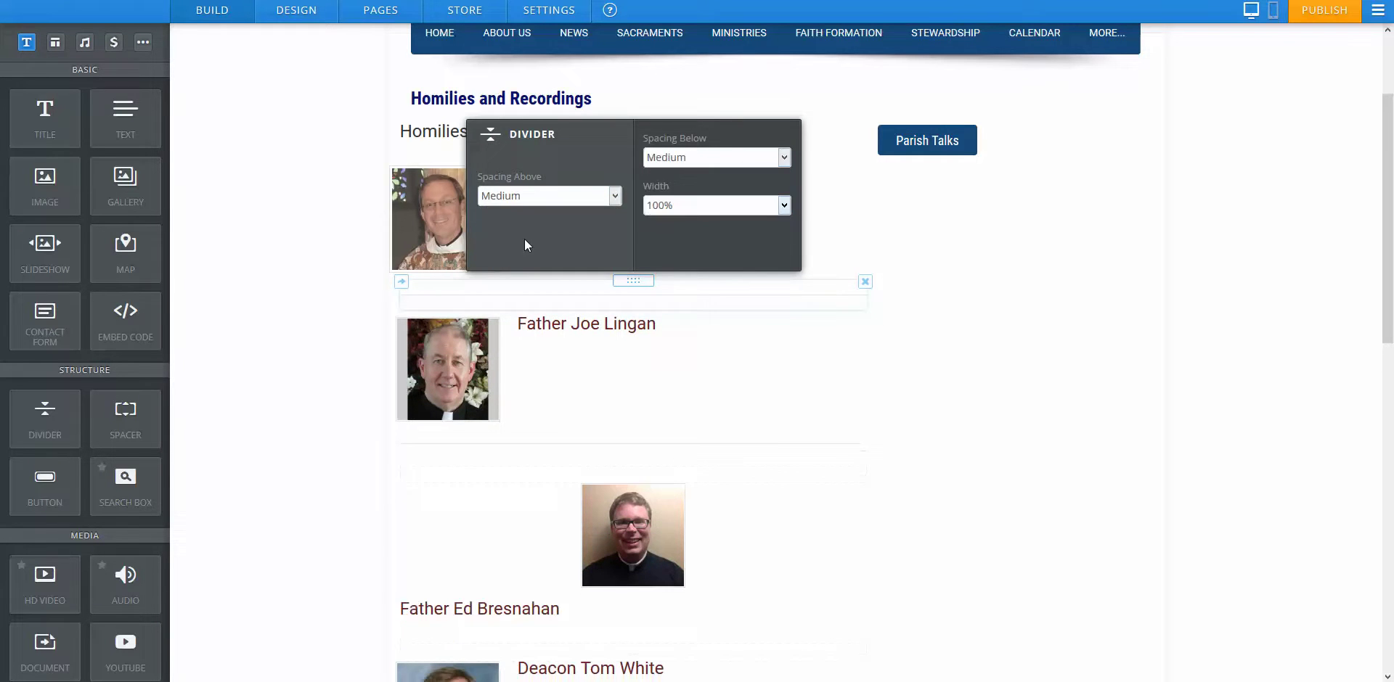
{"action": "left_click", "coordinate": [342, 262]}
{"action": "scroll", "coordinate": [343, 261], "scroll_direction": "up", "scroll_amount": 1}
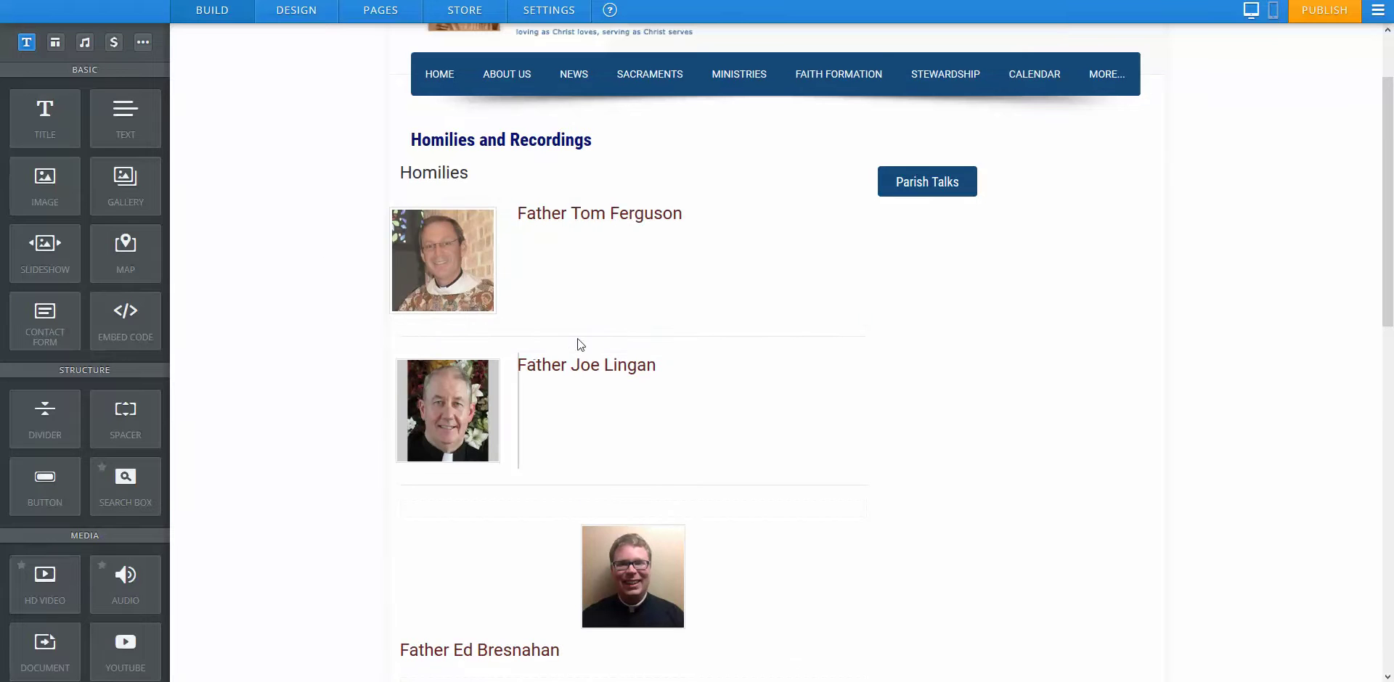
{"action": "left_click", "coordinate": [1272, 9]}
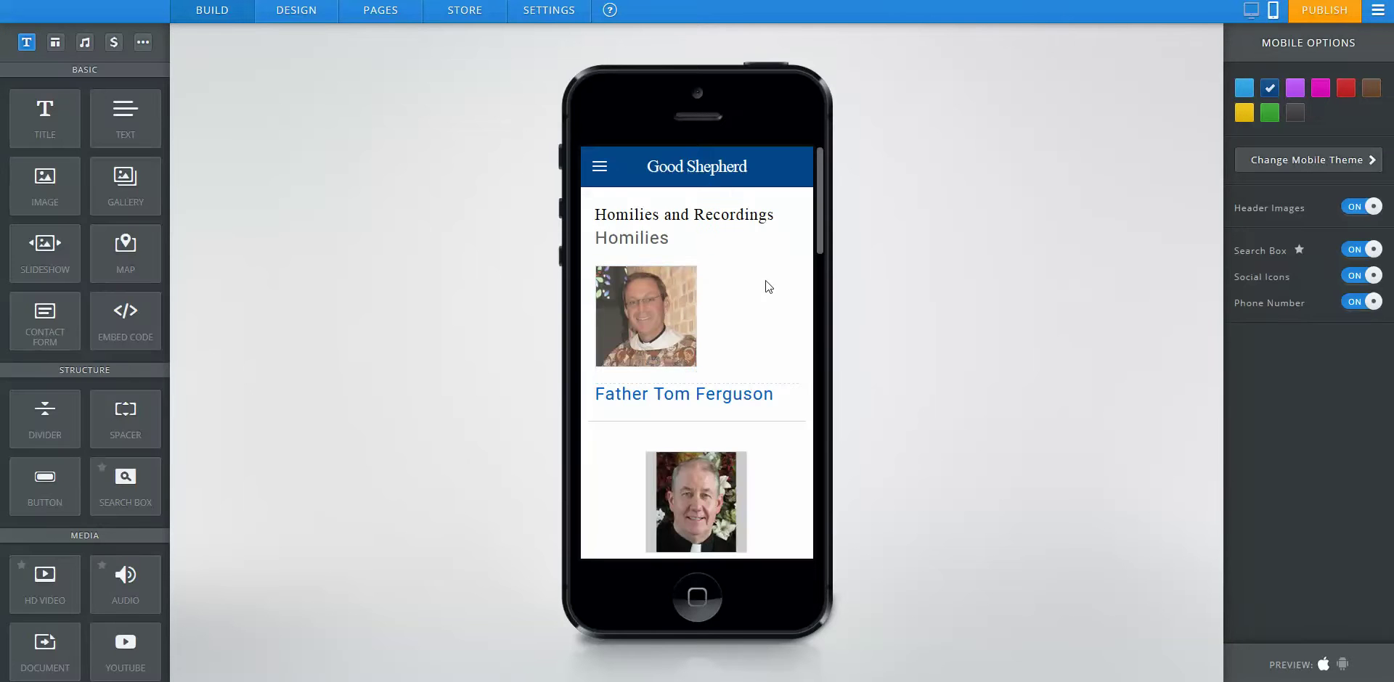
{"action": "scroll", "coordinate": [766, 286], "scroll_direction": "down", "scroll_amount": 5}
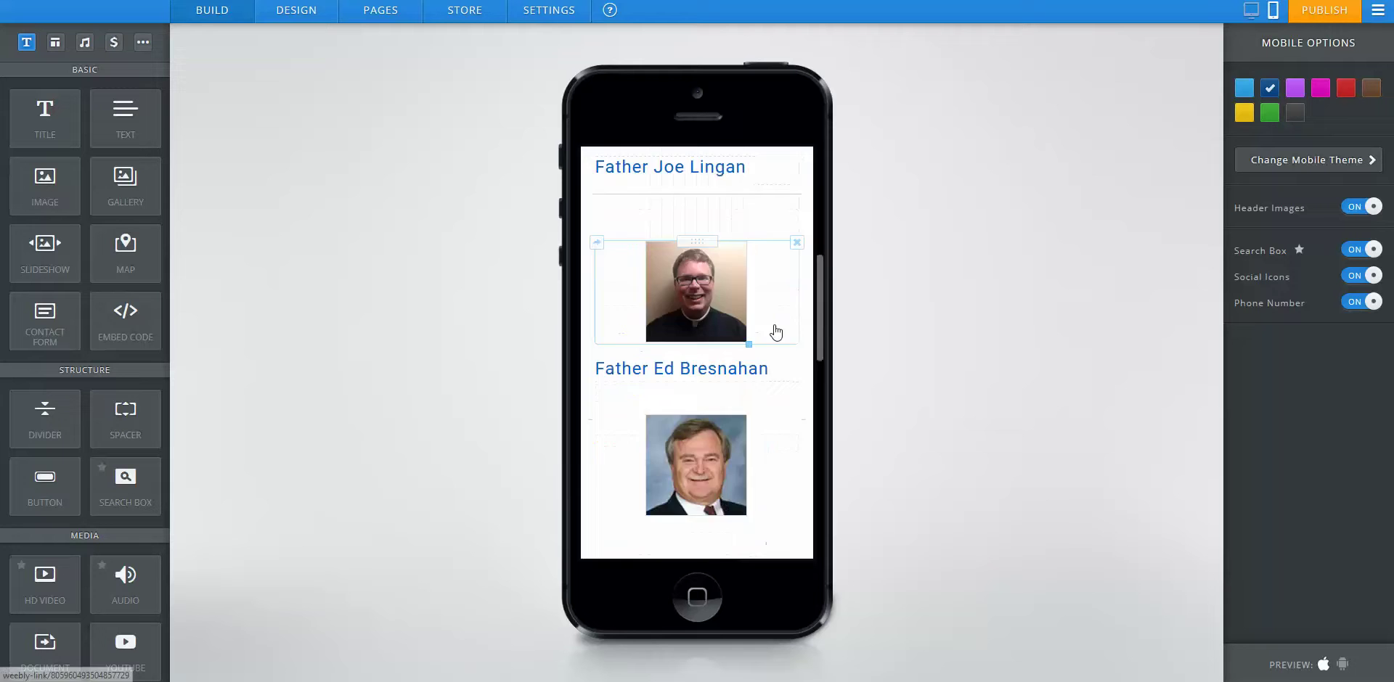
{"action": "scroll", "coordinate": [774, 321], "scroll_direction": "up", "scroll_amount": 5}
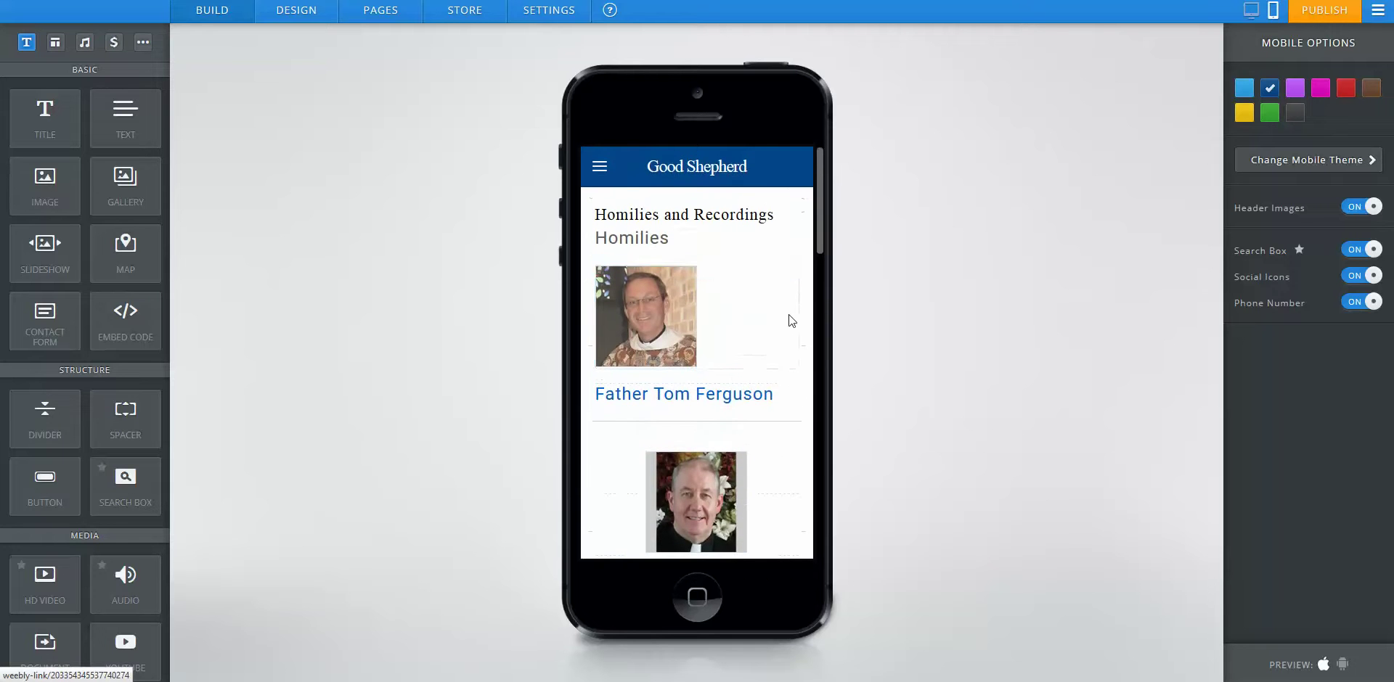
{"action": "scroll", "coordinate": [740, 341], "scroll_direction": "down", "scroll_amount": 4}
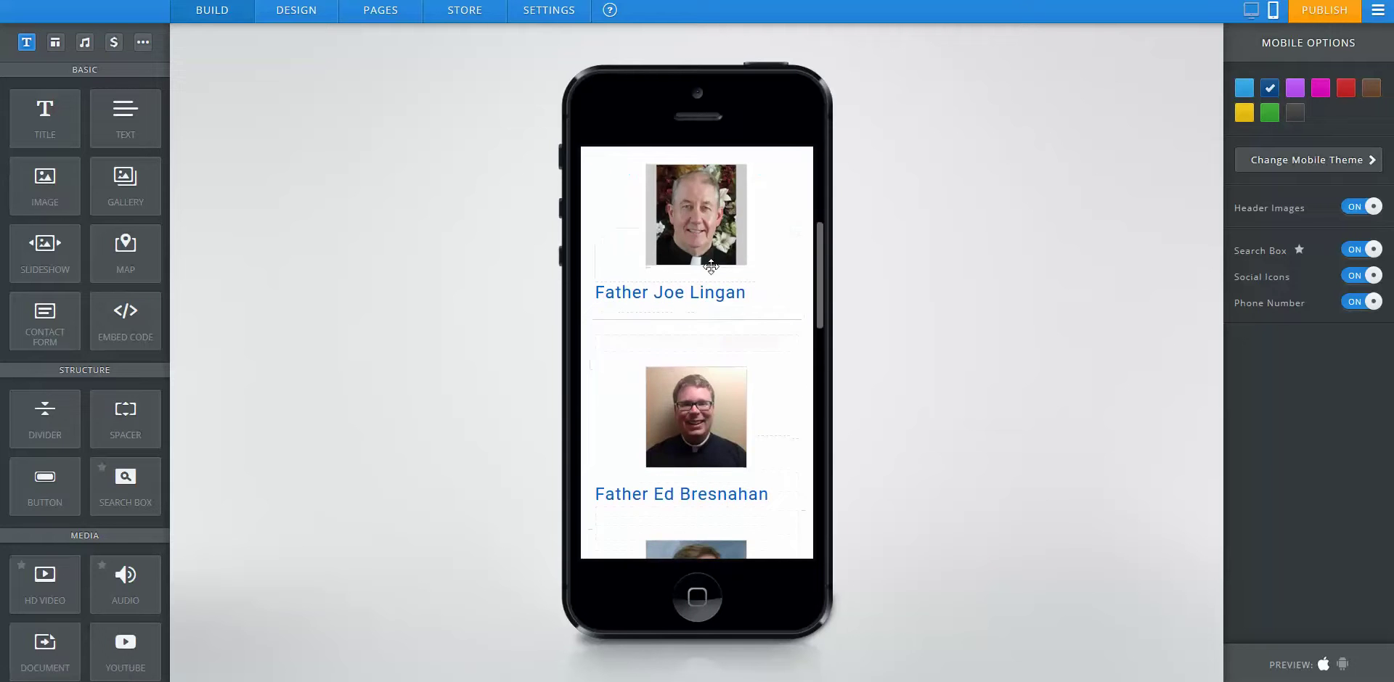
{"action": "scroll", "coordinate": [726, 269], "scroll_direction": "up", "scroll_amount": 2}
{"action": "scroll", "coordinate": [725, 269], "scroll_direction": "up", "scroll_amount": 3}
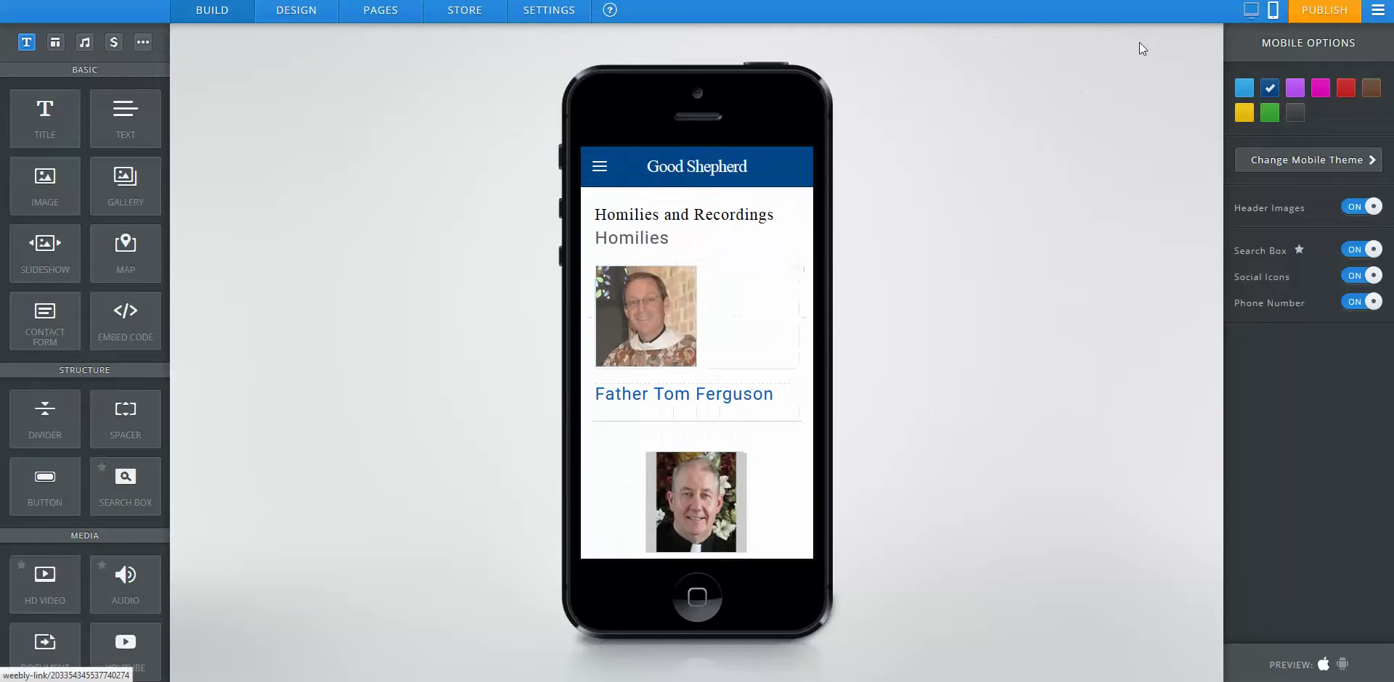
{"action": "left_click", "coordinate": [1256, 11]}
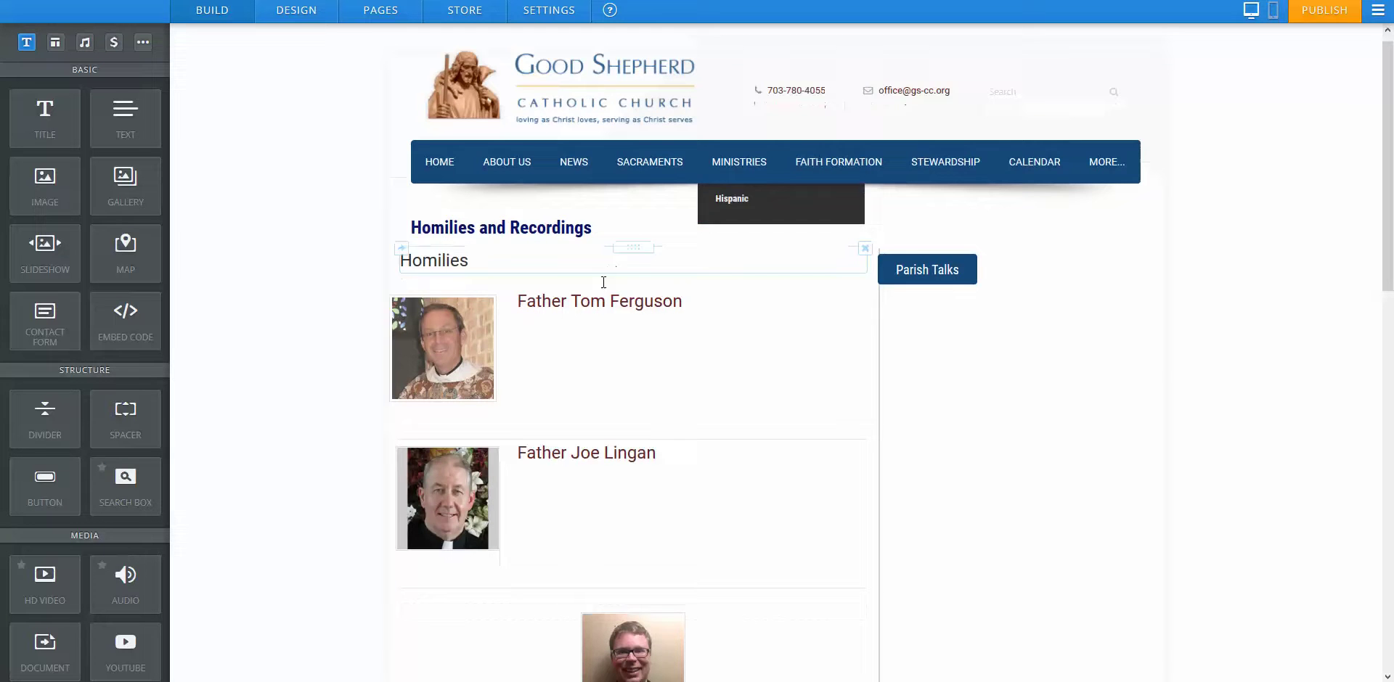
Left-align Father Joe Lingan's photo and narrow its column so his name sits beside it.
{"action": "scroll", "coordinate": [603, 281], "scroll_direction": "down", "scroll_amount": 4}
{"action": "left_click", "coordinate": [483, 230]}
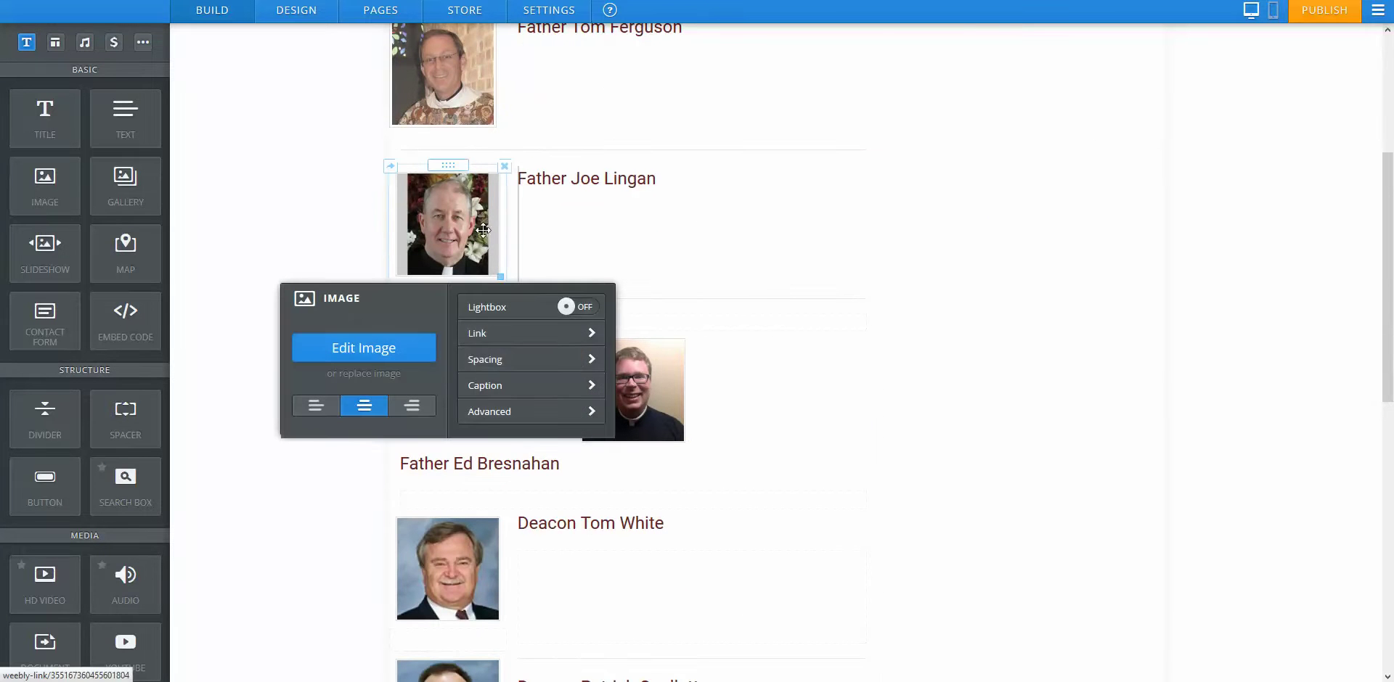
{"action": "left_click", "coordinate": [315, 405]}
{"action": "left_click", "coordinate": [445, 68]}
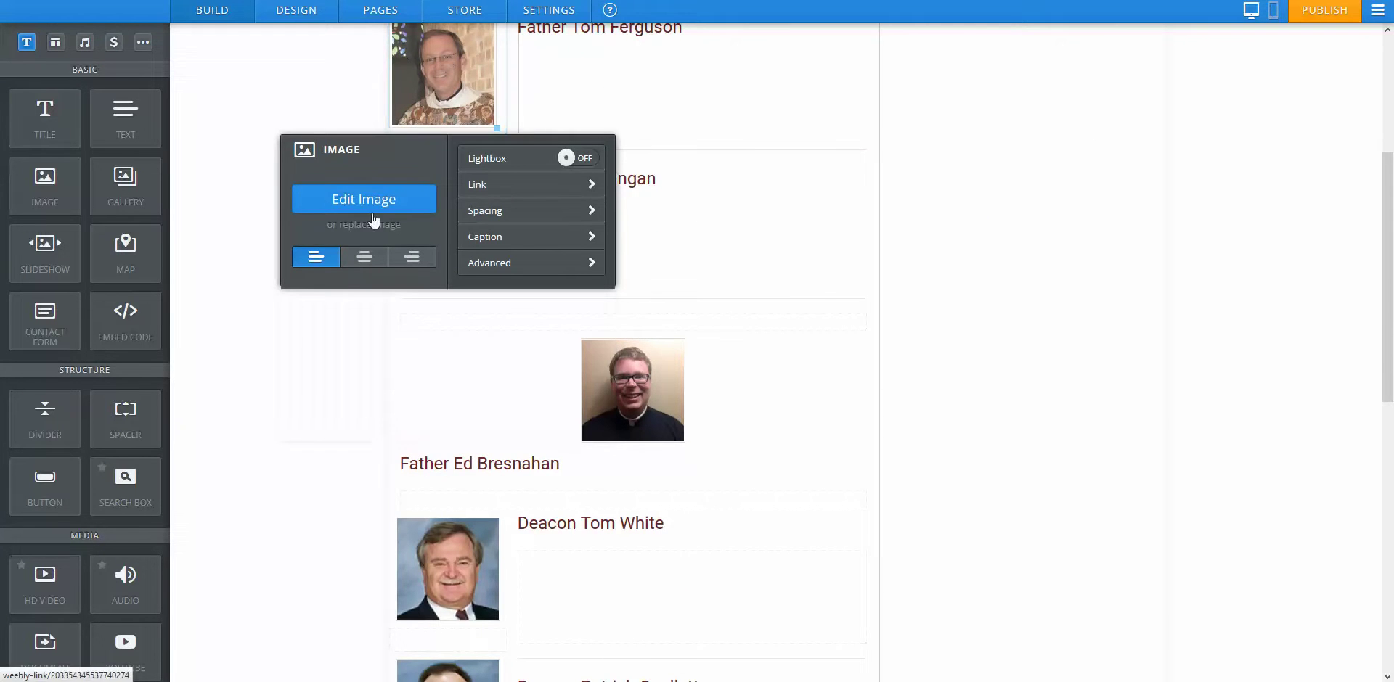
{"action": "left_click", "coordinate": [251, 148]}
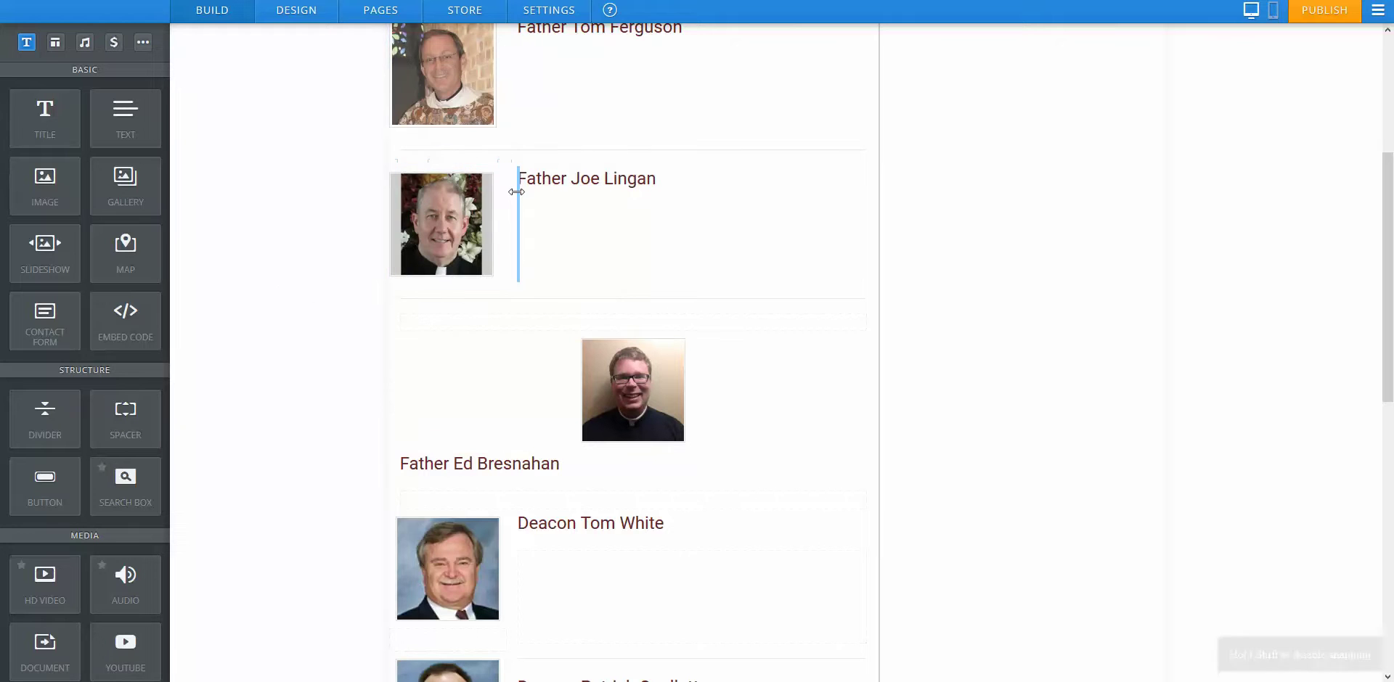
{"action": "left_click_drag", "start_coordinate": [516, 191], "coordinate": [517, 190]}
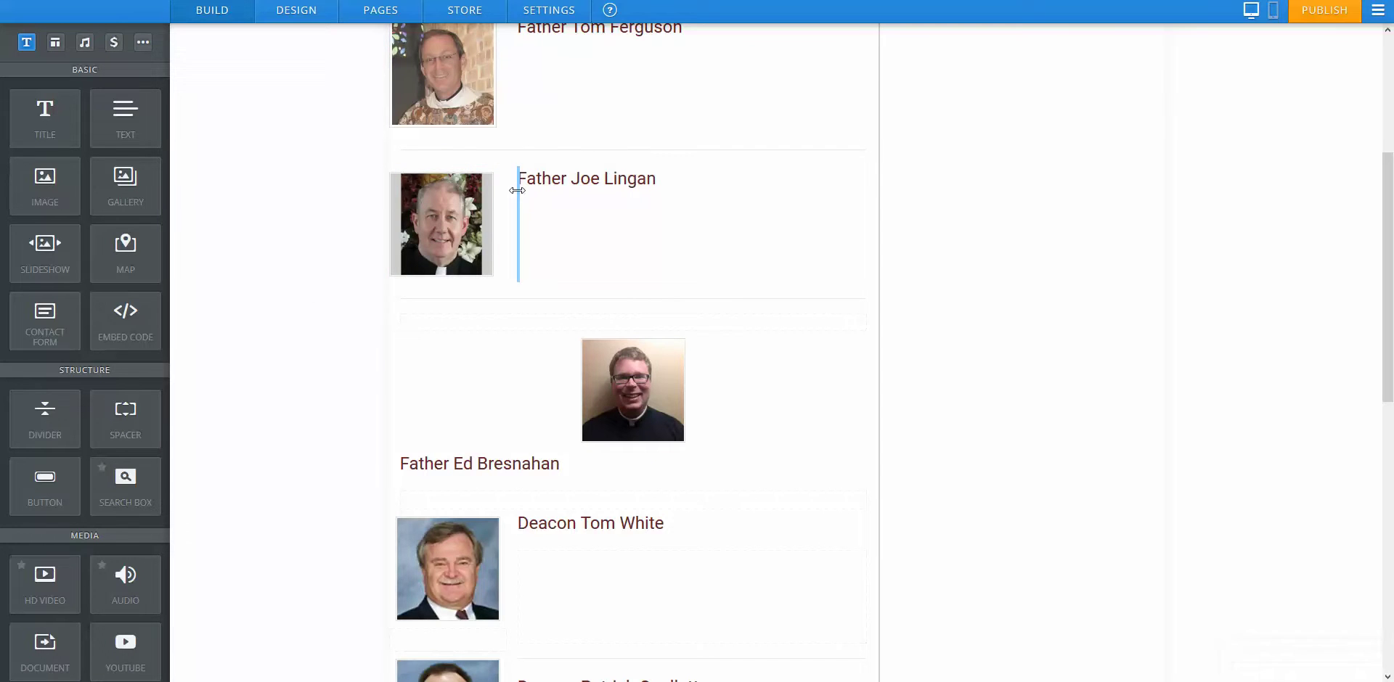
{"action": "scroll", "coordinate": [494, 192], "scroll_direction": "up", "scroll_amount": 2}
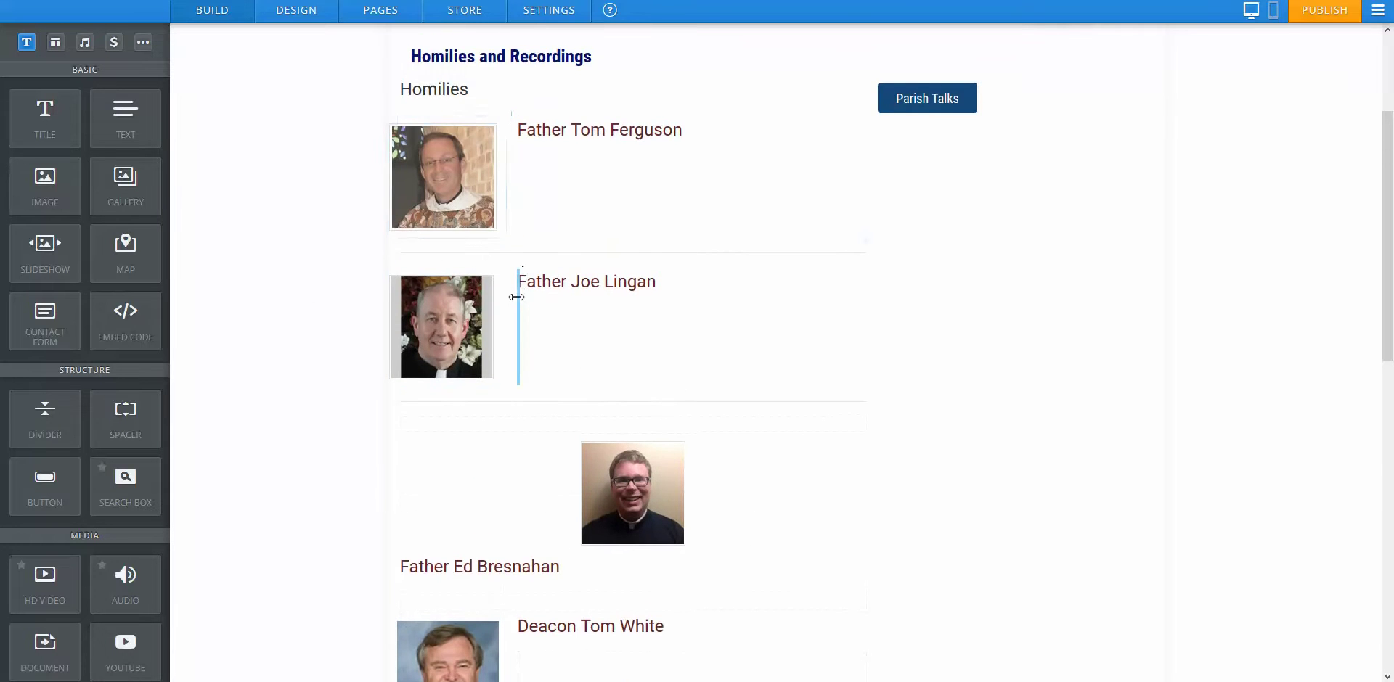
{"action": "mouse_move", "coordinate": [517, 301]}
{"action": "left_mouse_down"}
{"action": "mouse_move", "coordinate": [639, 298]}
{"action": "mouse_move", "coordinate": [514, 290]}
{"action": "left_mouse_up"}
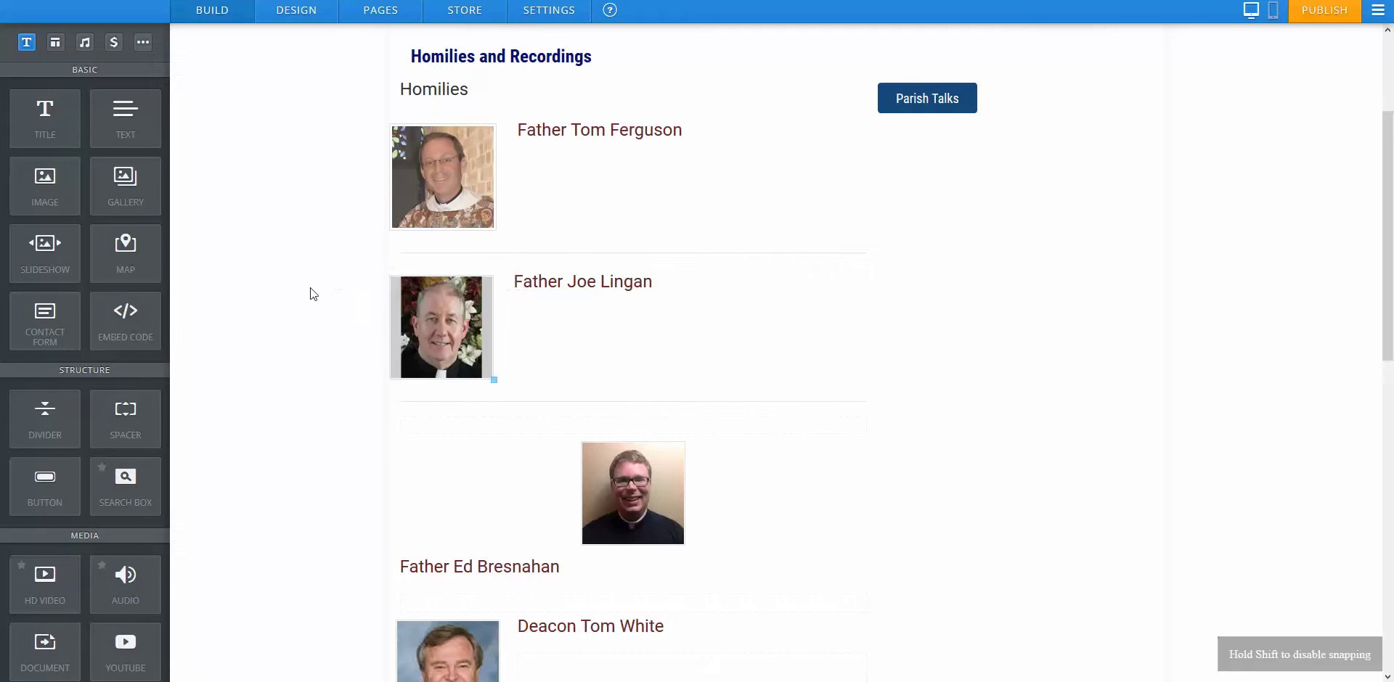
{"action": "left_click", "coordinate": [865, 420]}
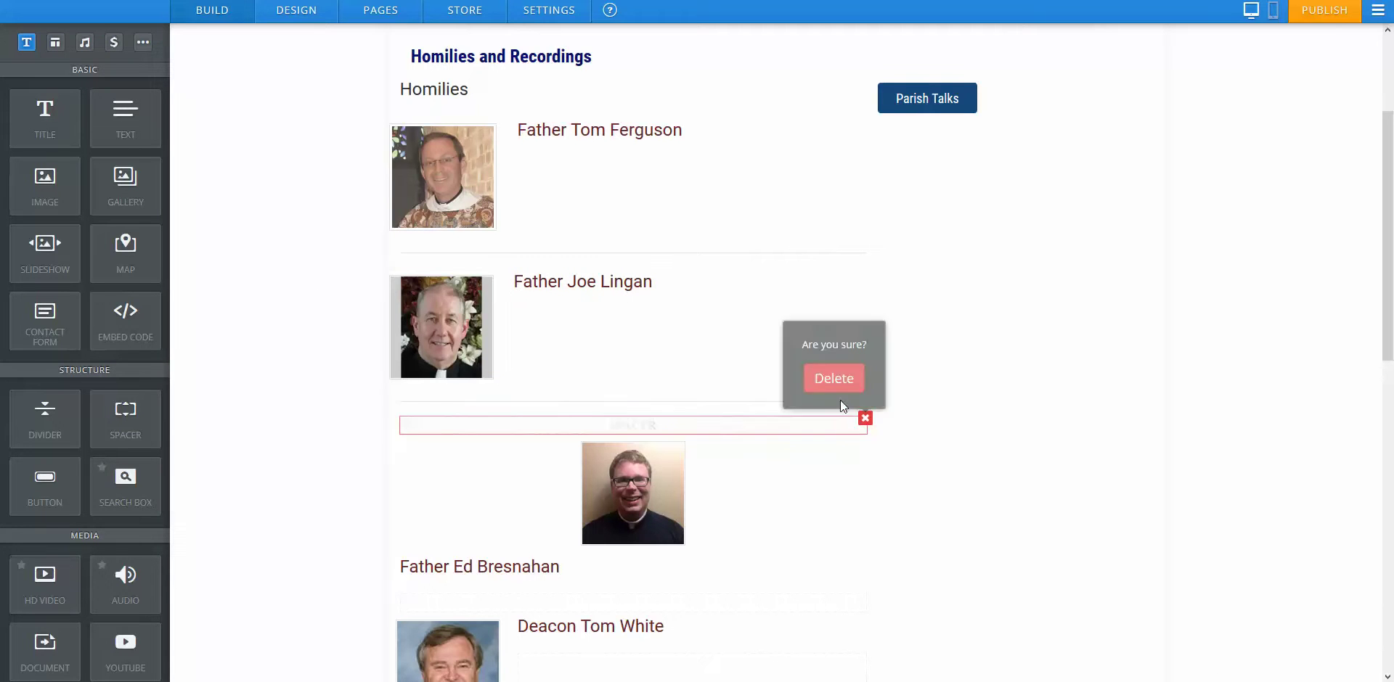
{"action": "left_click", "coordinate": [831, 377]}
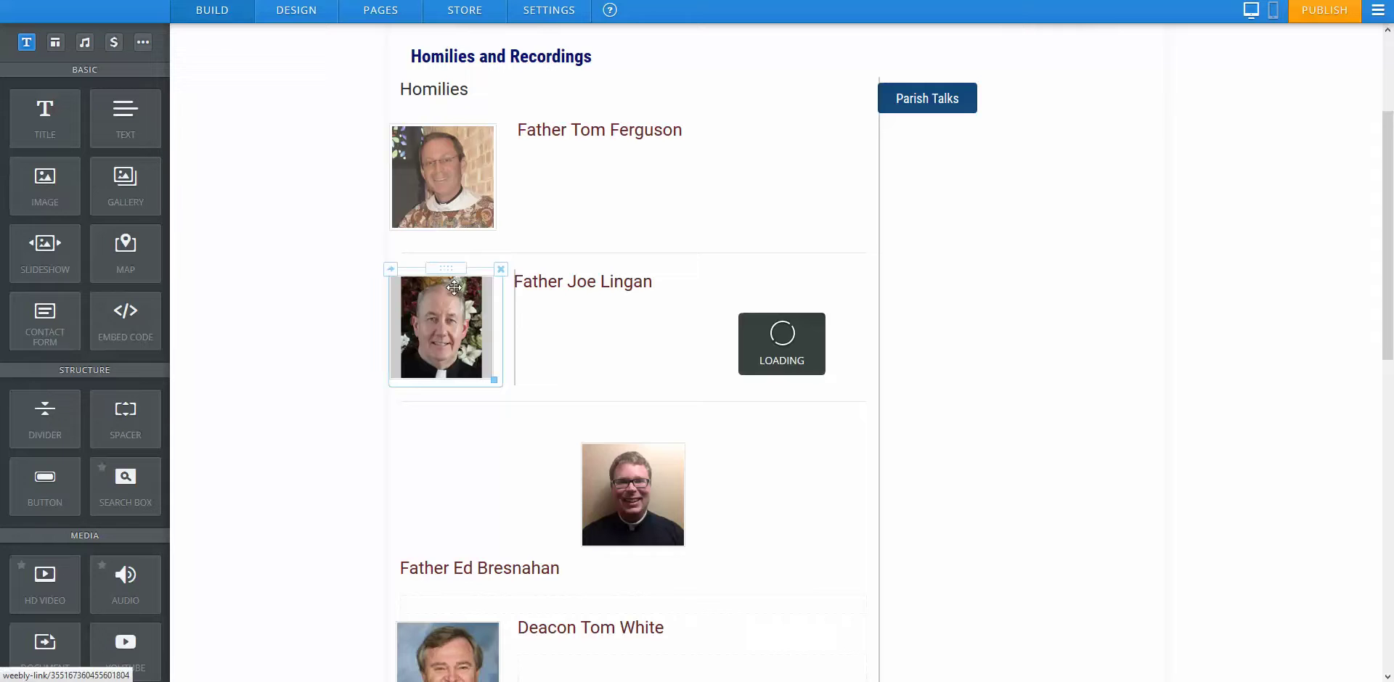
{"action": "left_click", "coordinate": [555, 467]}
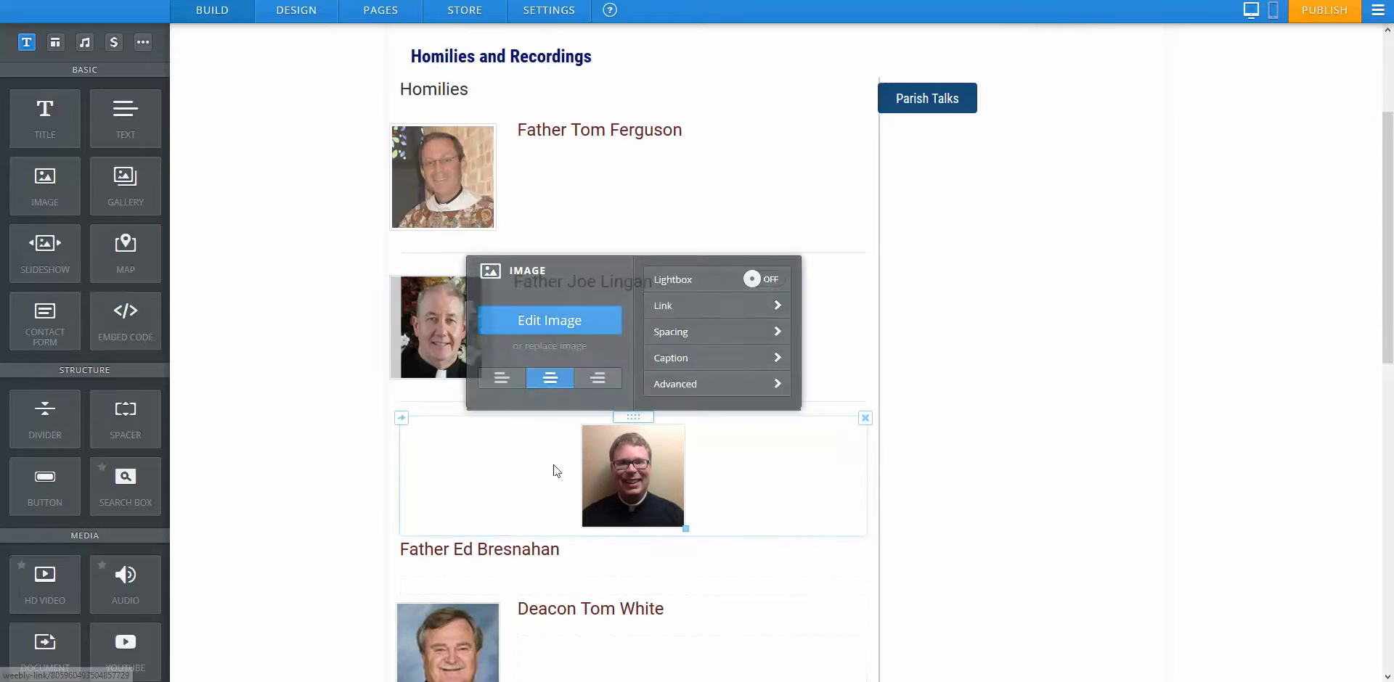
{"action": "left_click", "coordinate": [502, 378]}
{"action": "left_click_drag", "start_coordinate": [621, 551], "coordinate": [871, 466]}
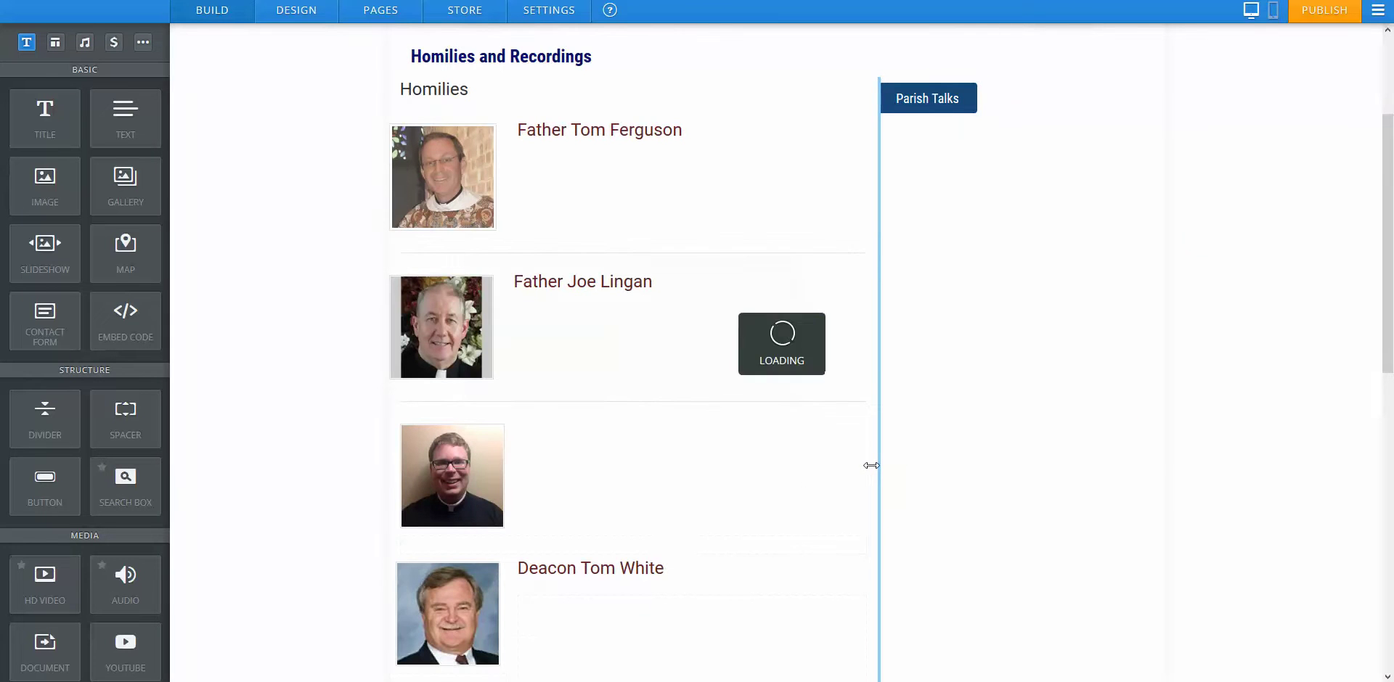
{"action": "left_click_drag", "start_coordinate": [615, 450], "coordinate": [515, 450]}
{"action": "left_click", "coordinate": [457, 442]}
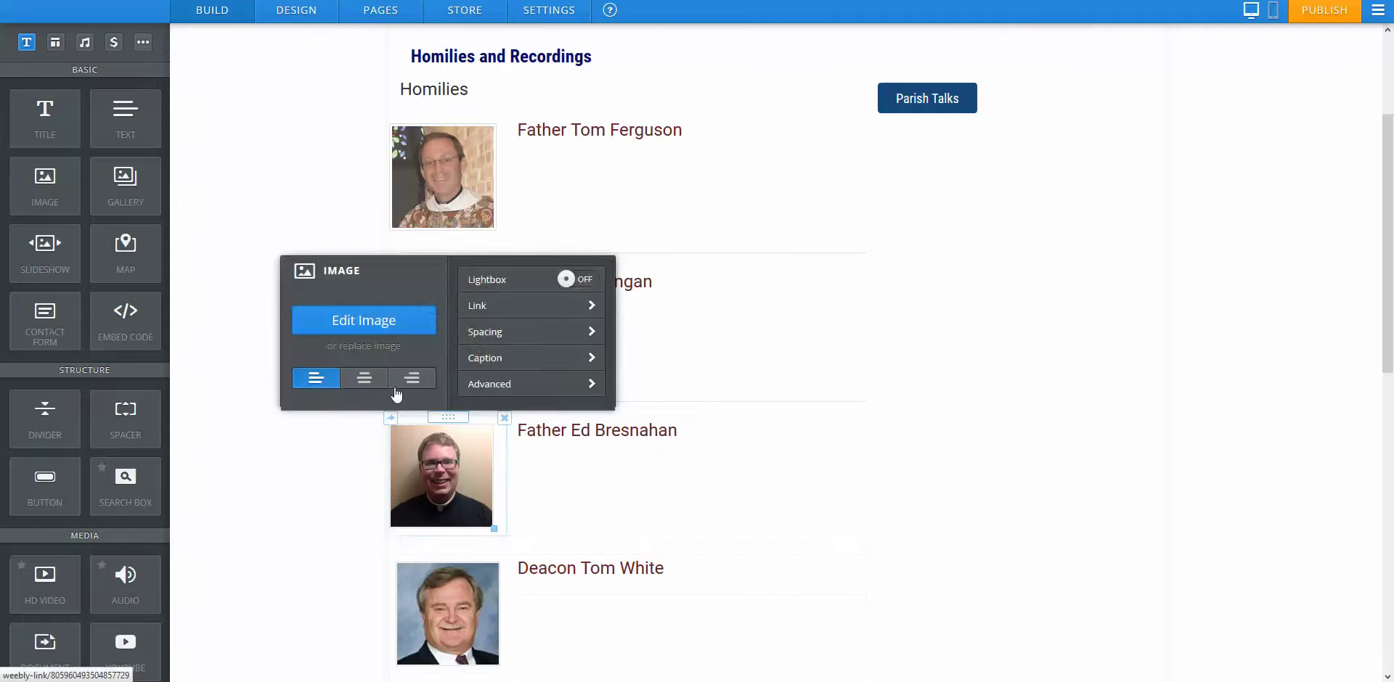
{"action": "left_click", "coordinate": [240, 418]}
{"action": "scroll", "coordinate": [255, 454], "scroll_direction": "down", "scroll_amount": 2}
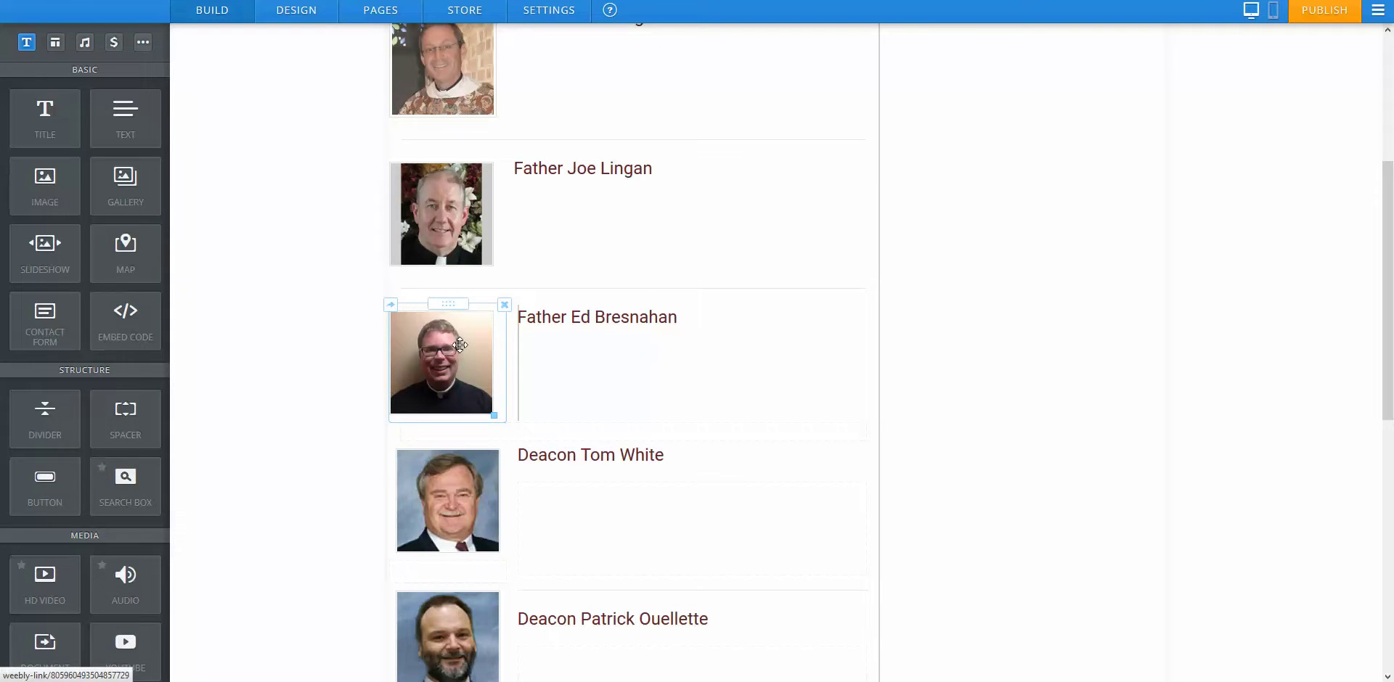
{"action": "left_click", "coordinate": [461, 345]}
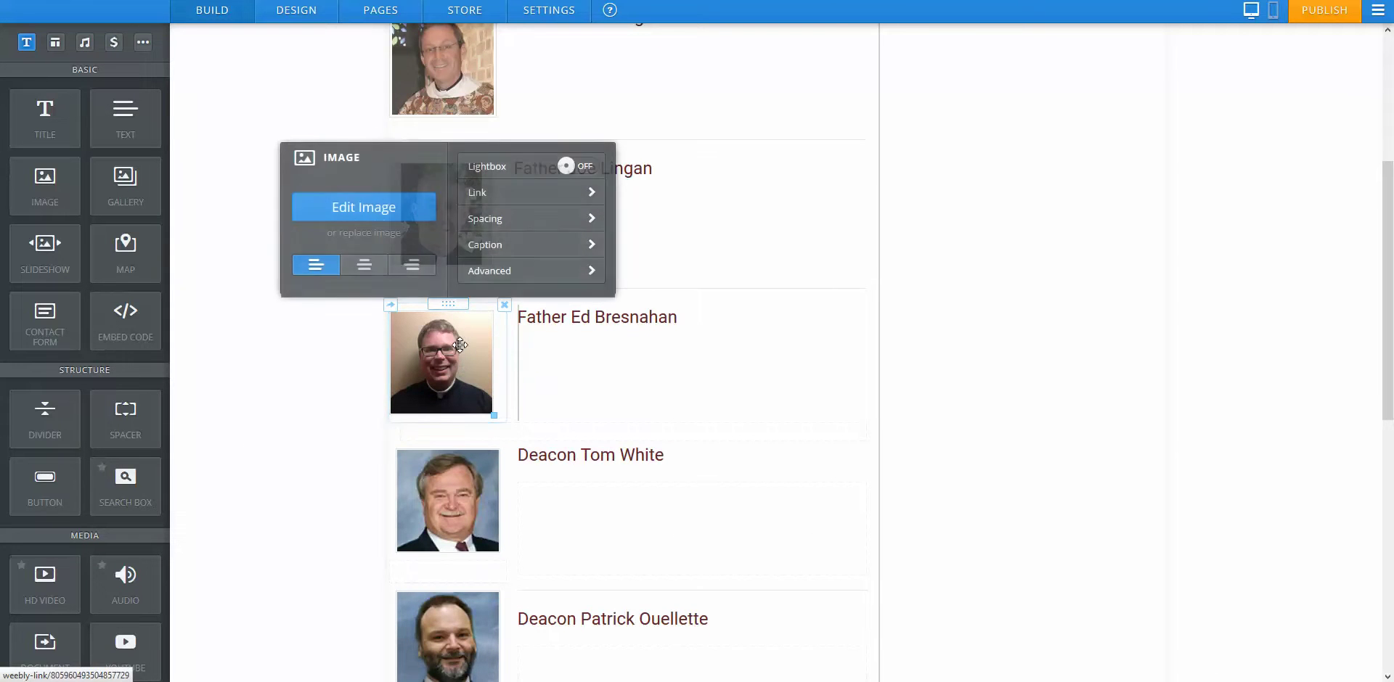
{"action": "left_click", "coordinate": [517, 222]}
{"action": "left_click", "coordinate": [544, 210]}
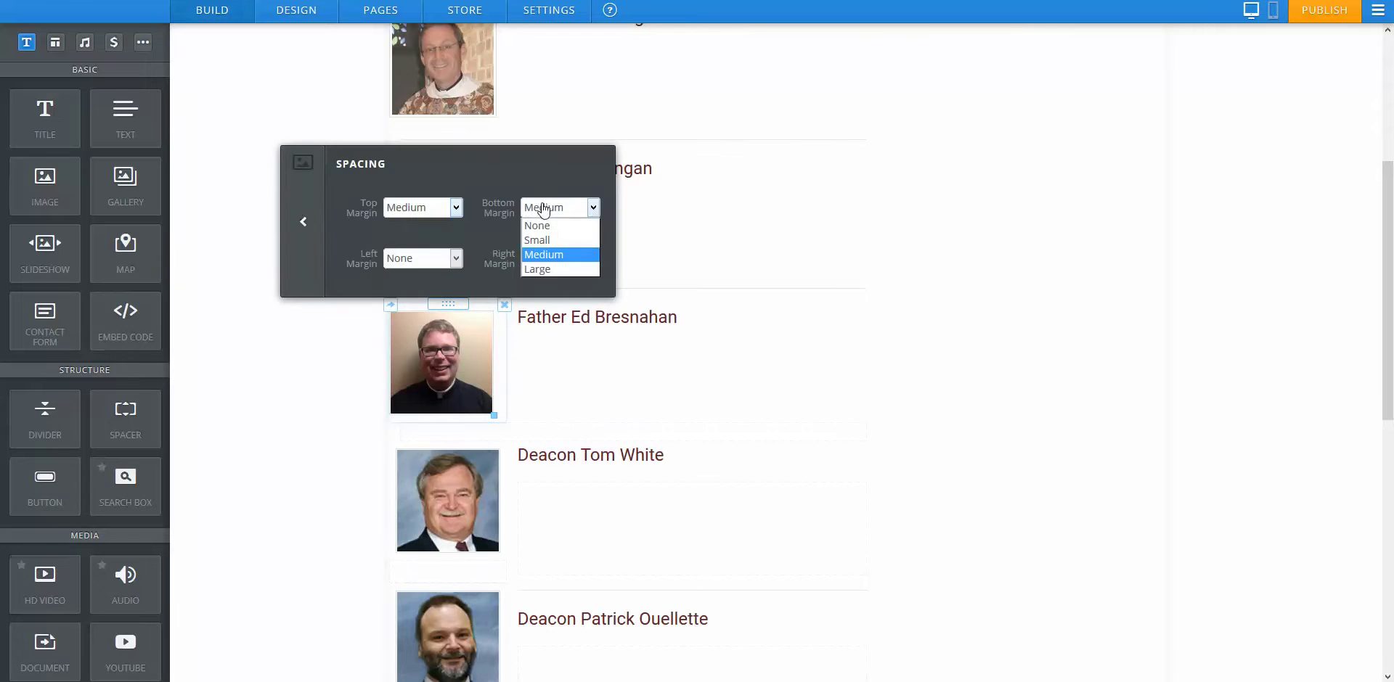
{"action": "left_click", "coordinate": [435, 267]}
{"action": "left_click", "coordinate": [438, 210]}
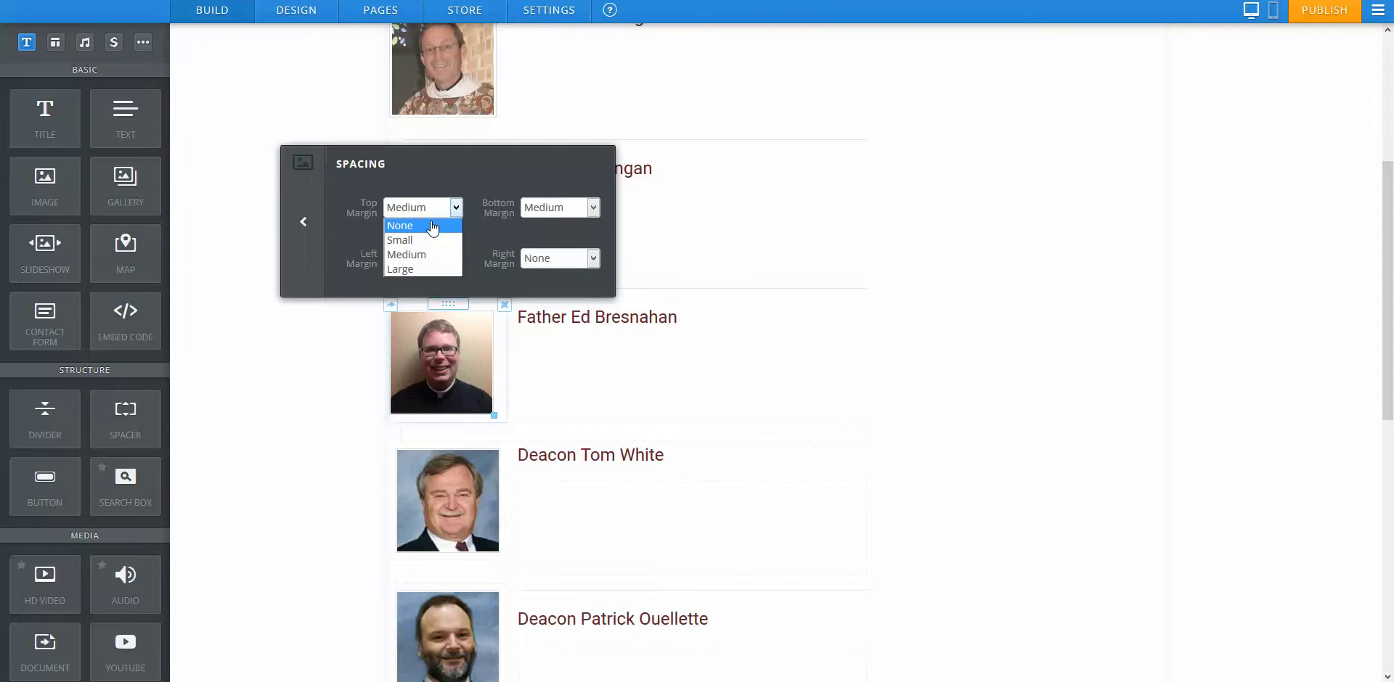
{"action": "left_click", "coordinate": [430, 223]}
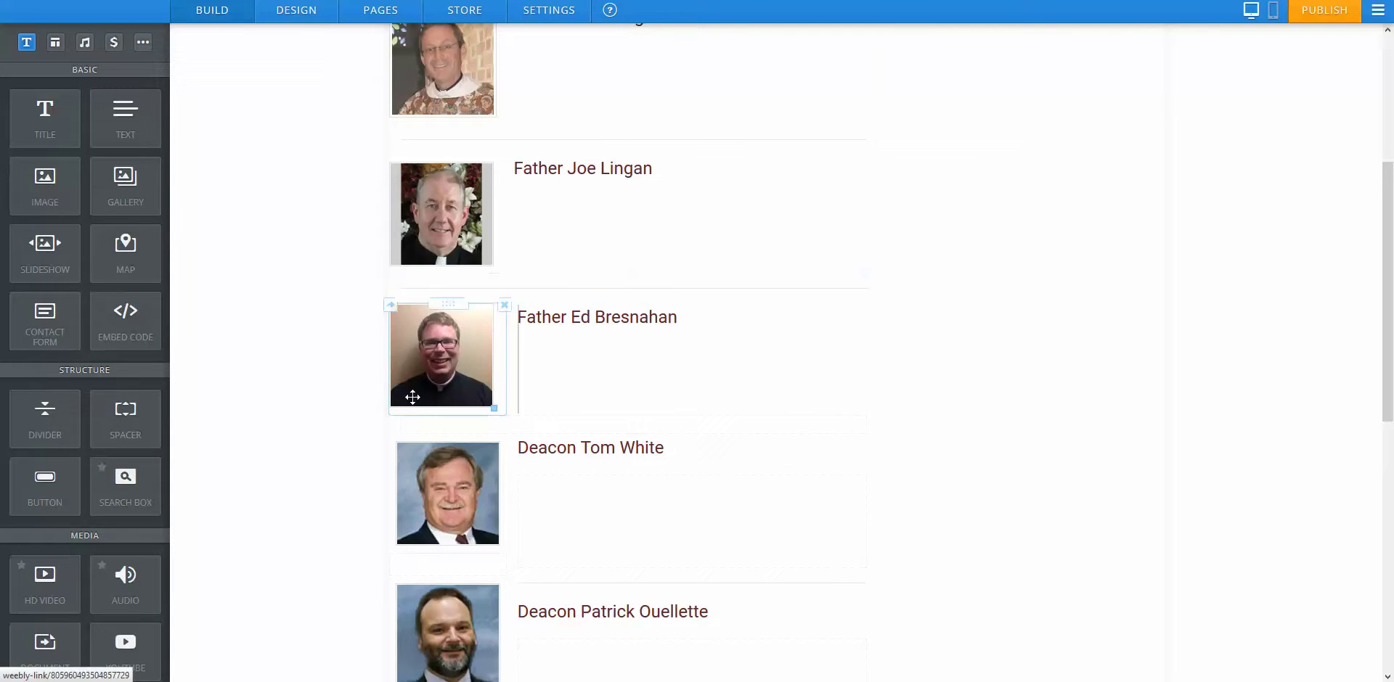
{"action": "scroll", "coordinate": [408, 405], "scroll_direction": "down", "scroll_amount": 1}
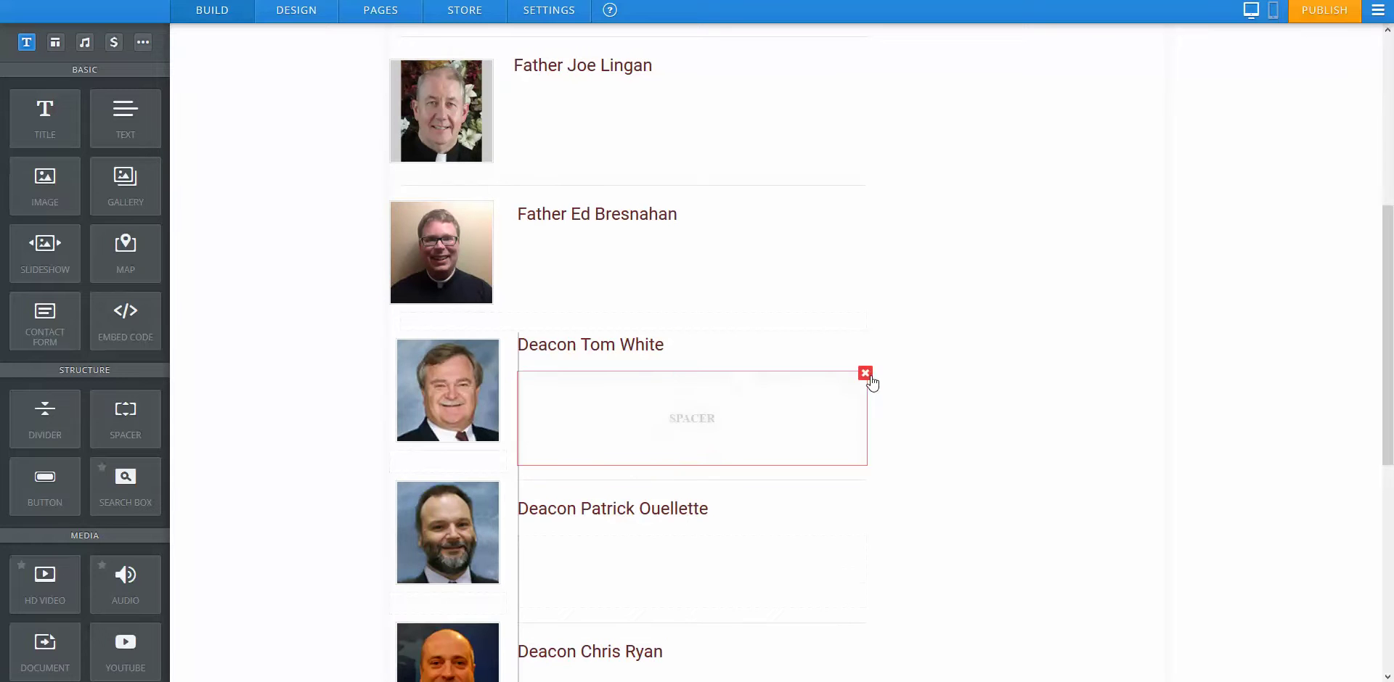
{"action": "left_click", "coordinate": [865, 374]}
{"action": "left_click", "coordinate": [834, 332]}
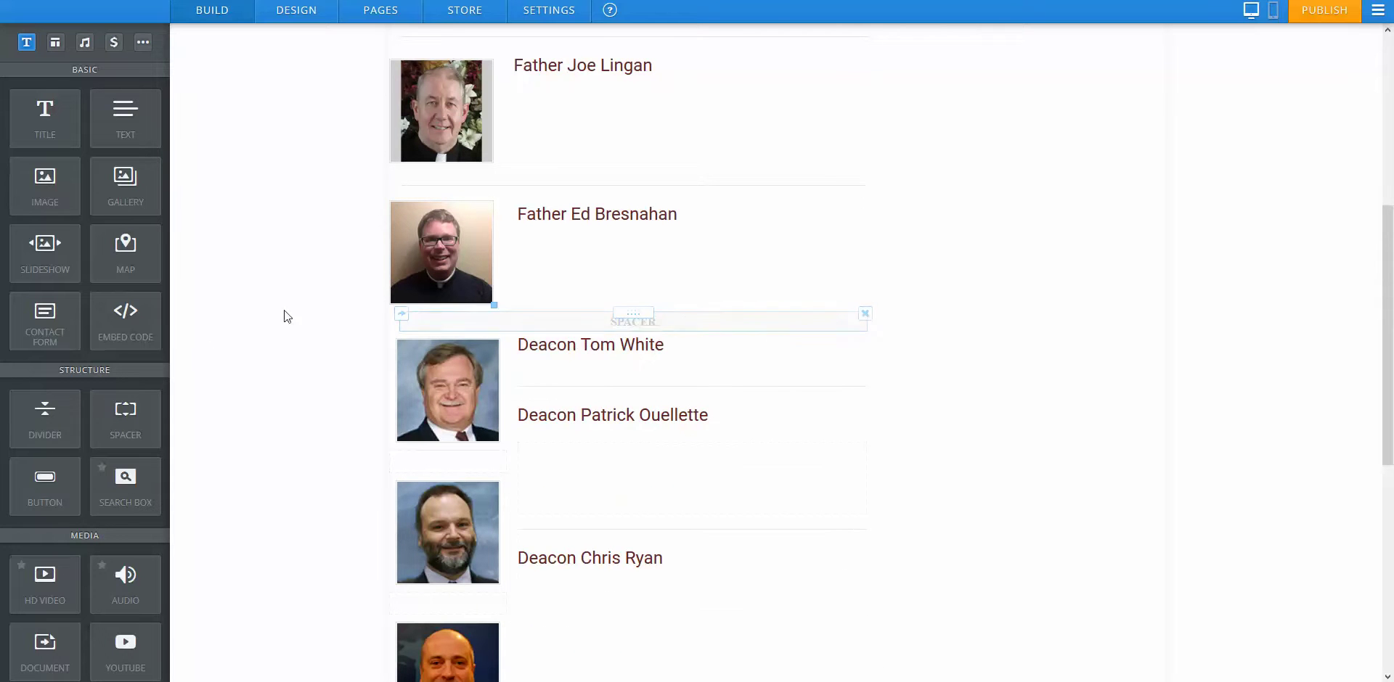
{"action": "left_click_drag", "start_coordinate": [45, 418], "coordinate": [604, 312]}
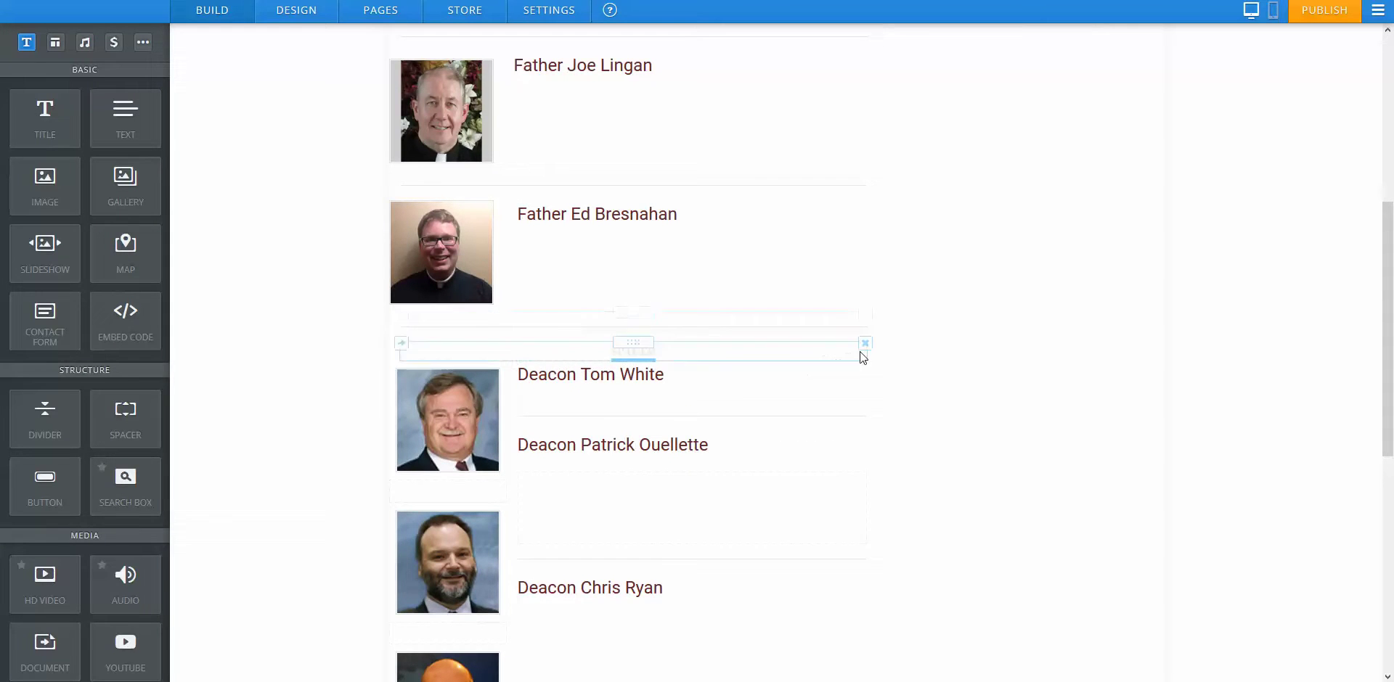
{"action": "left_click", "coordinate": [863, 347]}
{"action": "left_click", "coordinate": [833, 304]}
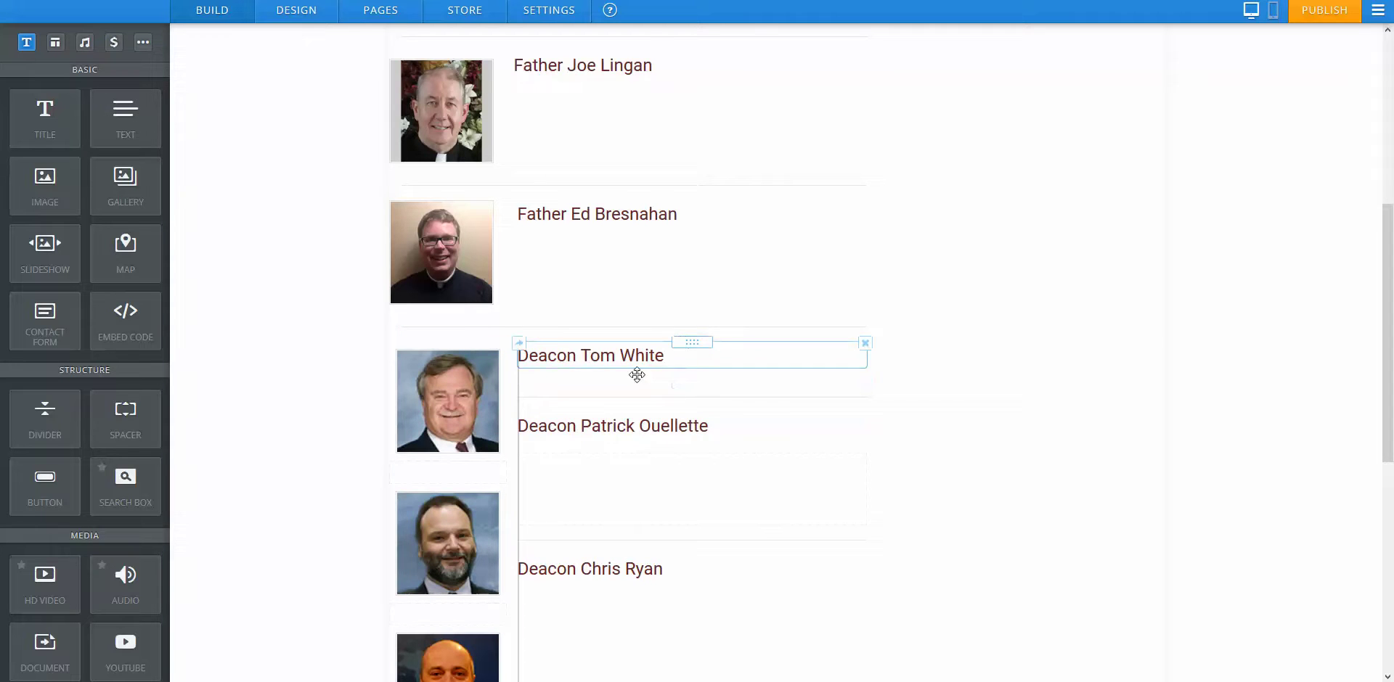
{"action": "left_click_drag", "start_coordinate": [512, 441], "coordinate": [495, 463]}
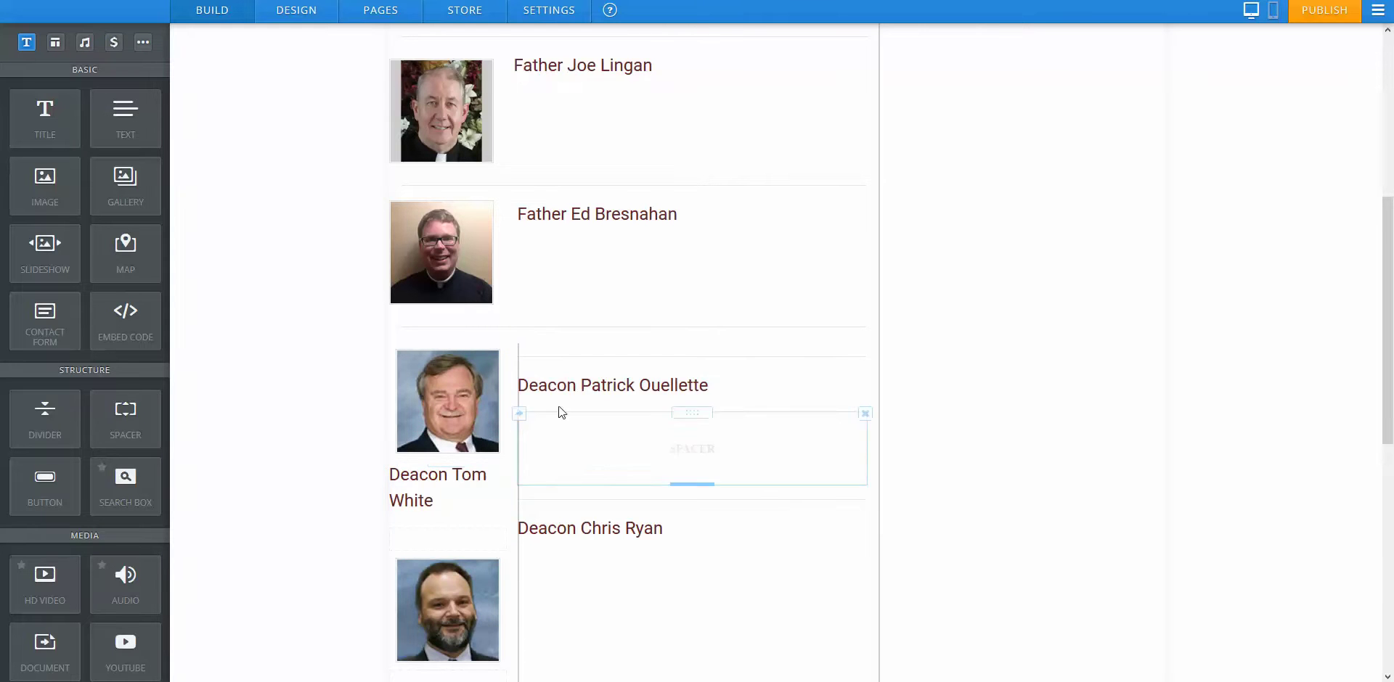
{"action": "scroll", "coordinate": [685, 392], "scroll_direction": "down", "scroll_amount": 2}
{"action": "left_click_drag", "start_coordinate": [706, 246], "coordinate": [493, 543]}
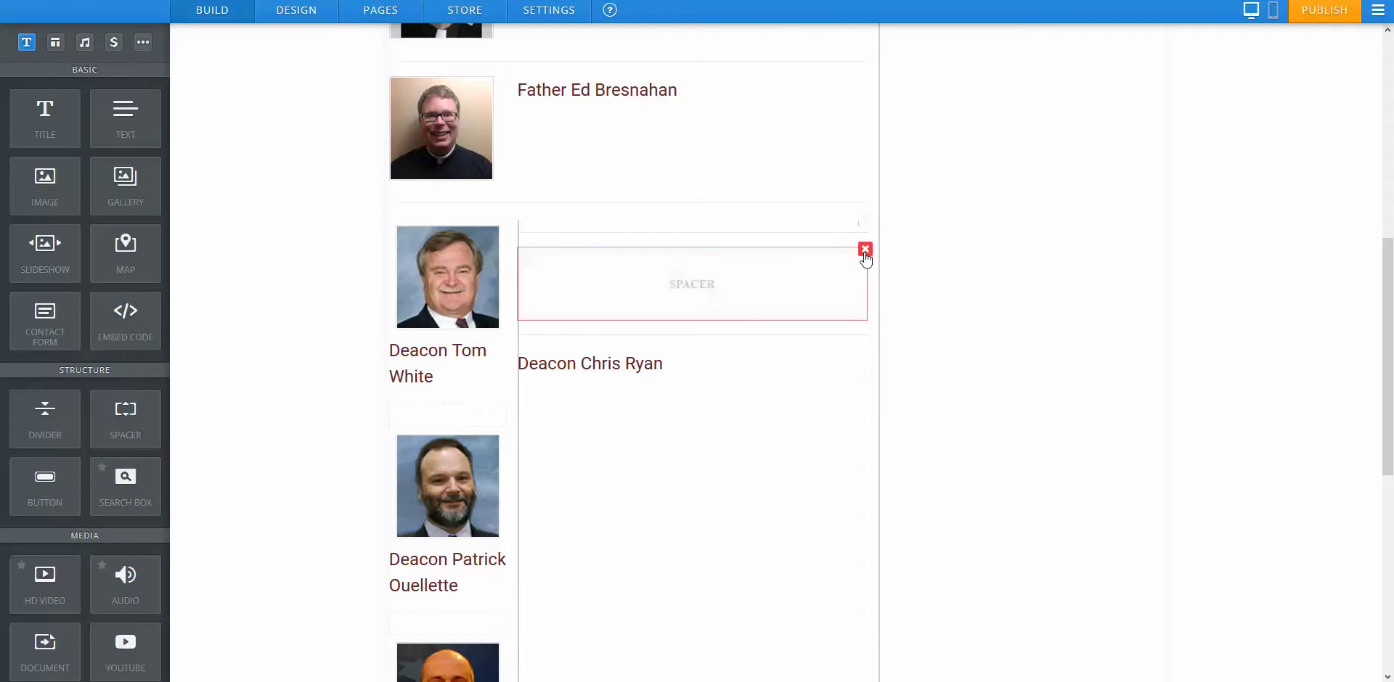
{"action": "left_click", "coordinate": [865, 249]}
{"action": "left_click", "coordinate": [834, 216]}
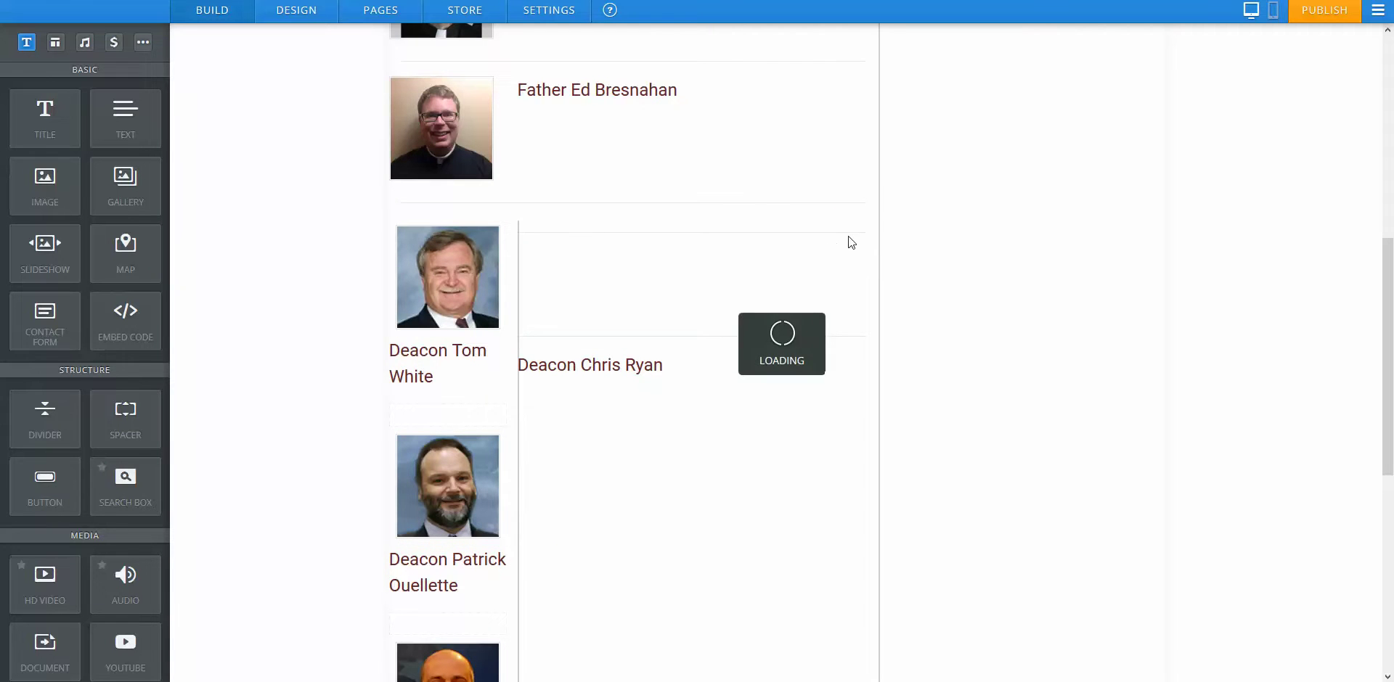
{"action": "left_click", "coordinate": [865, 220]}
{"action": "left_click", "coordinate": [833, 176]}
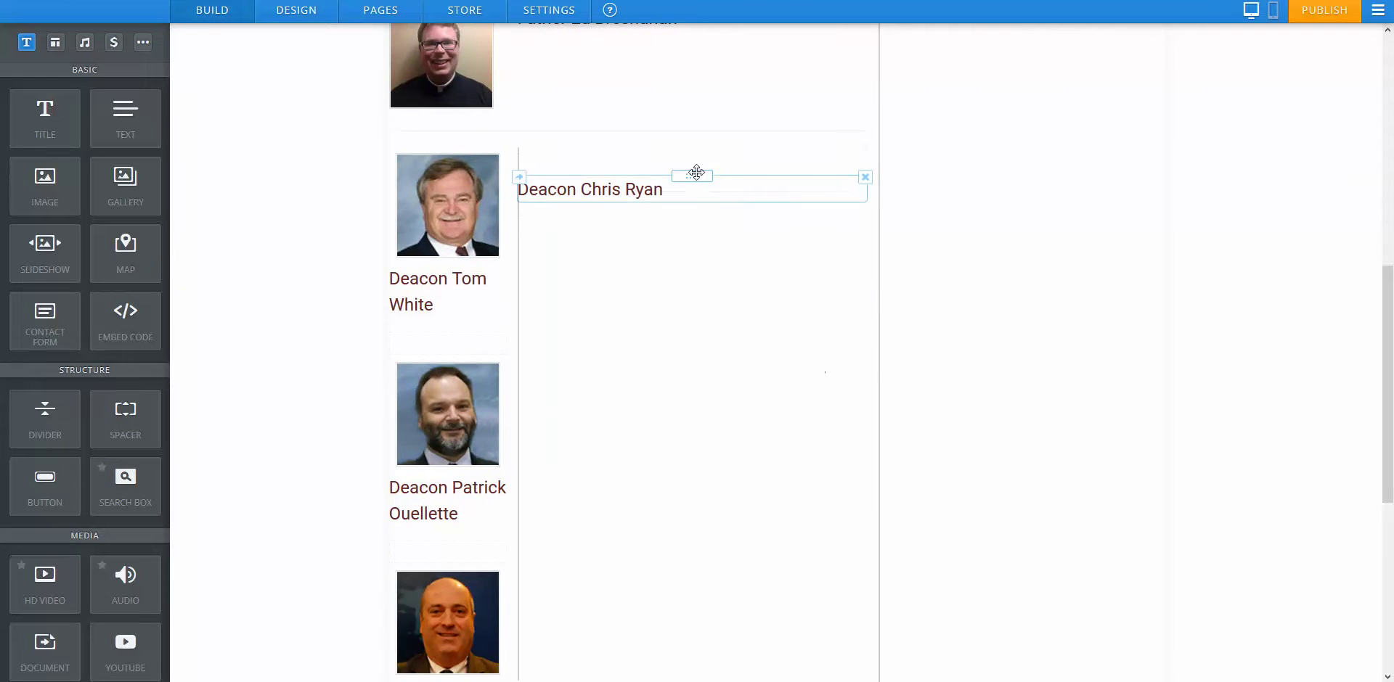
{"action": "left_click_drag", "start_coordinate": [666, 246], "coordinate": [551, 364]}
{"action": "scroll", "coordinate": [607, 361], "scroll_direction": "up", "scroll_amount": 5}
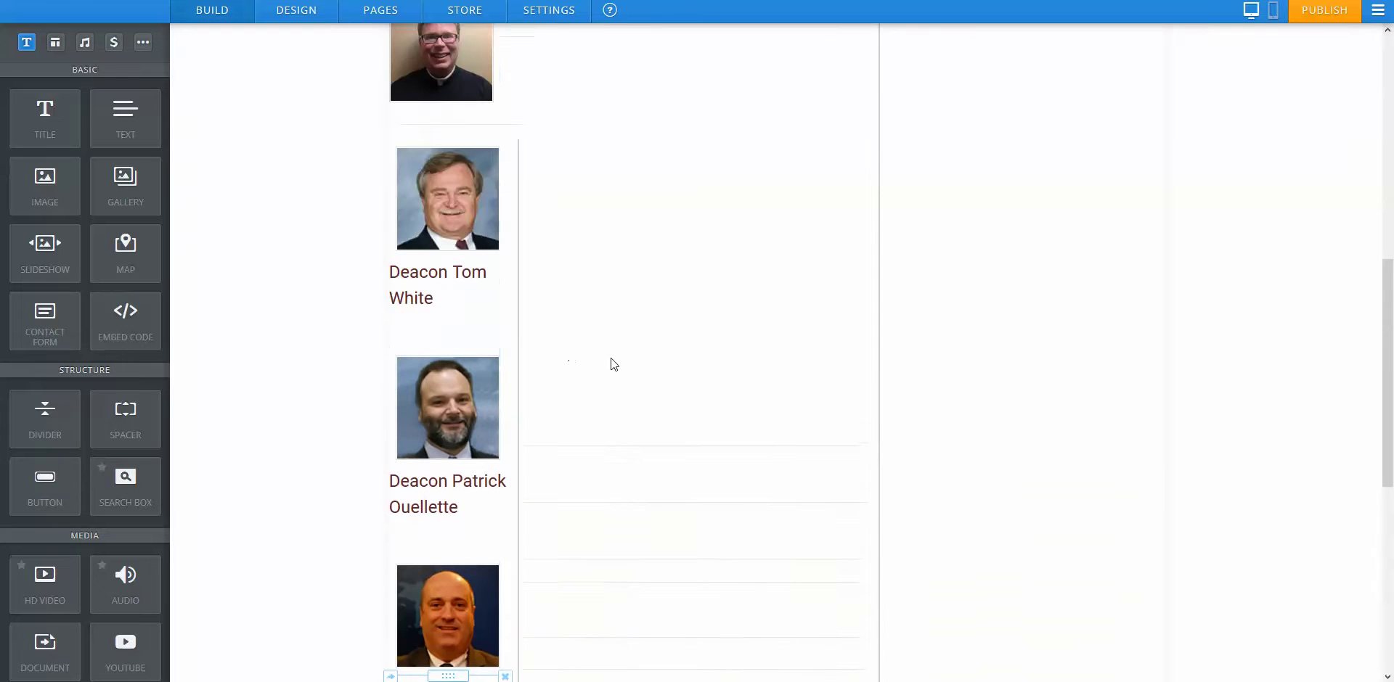
{"action": "left_click", "coordinate": [863, 227]}
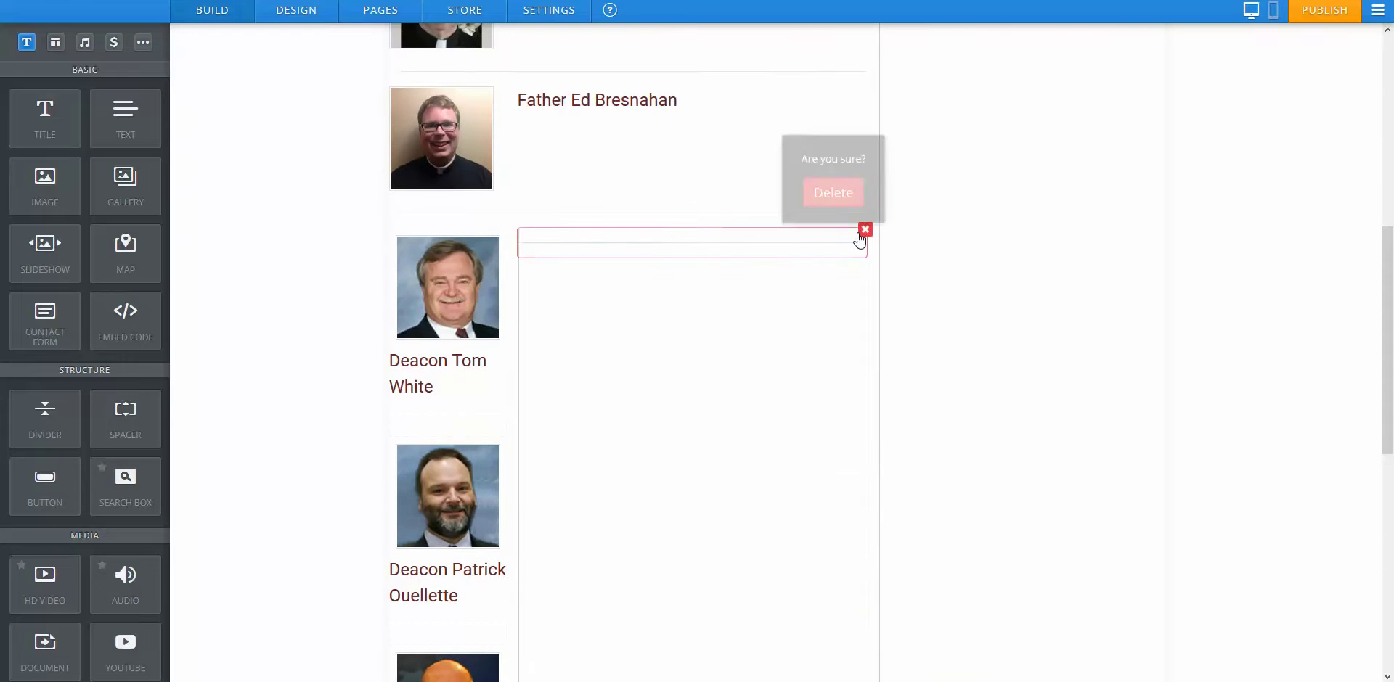
{"action": "left_click", "coordinate": [835, 188]}
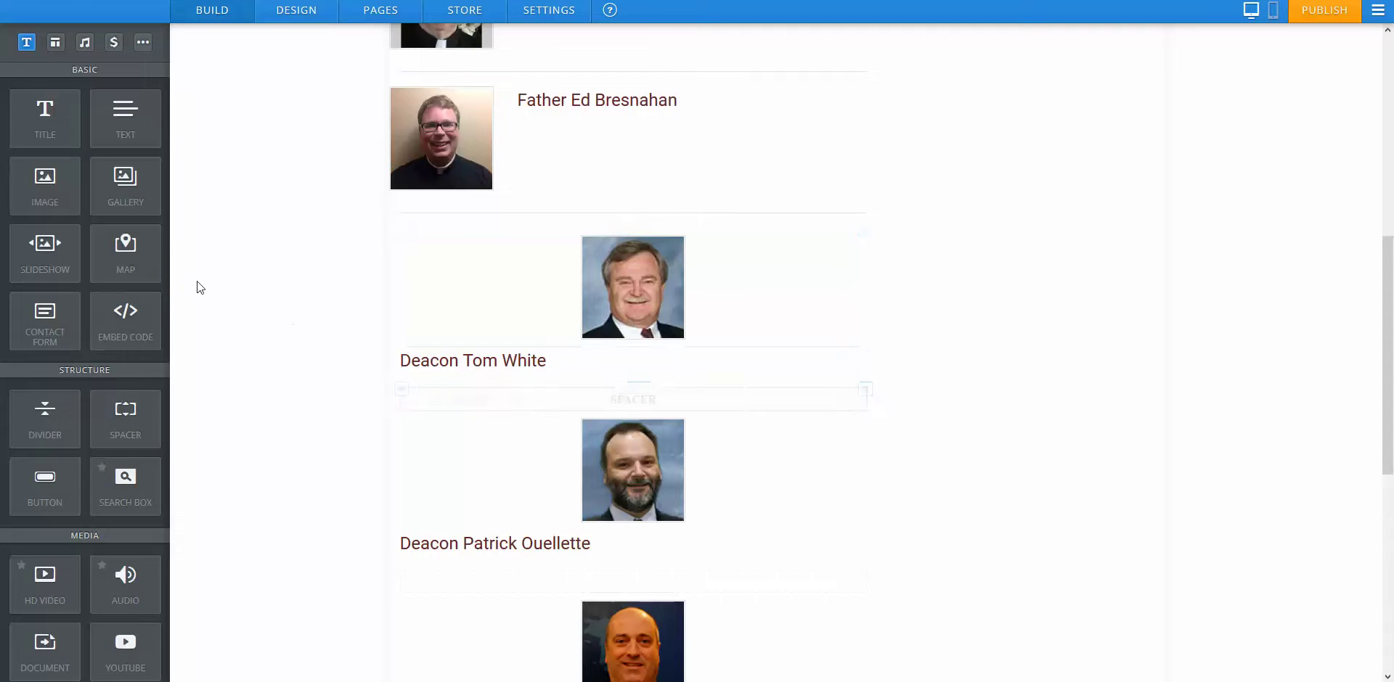
{"action": "left_click_drag", "start_coordinate": [45, 417], "coordinate": [765, 372]}
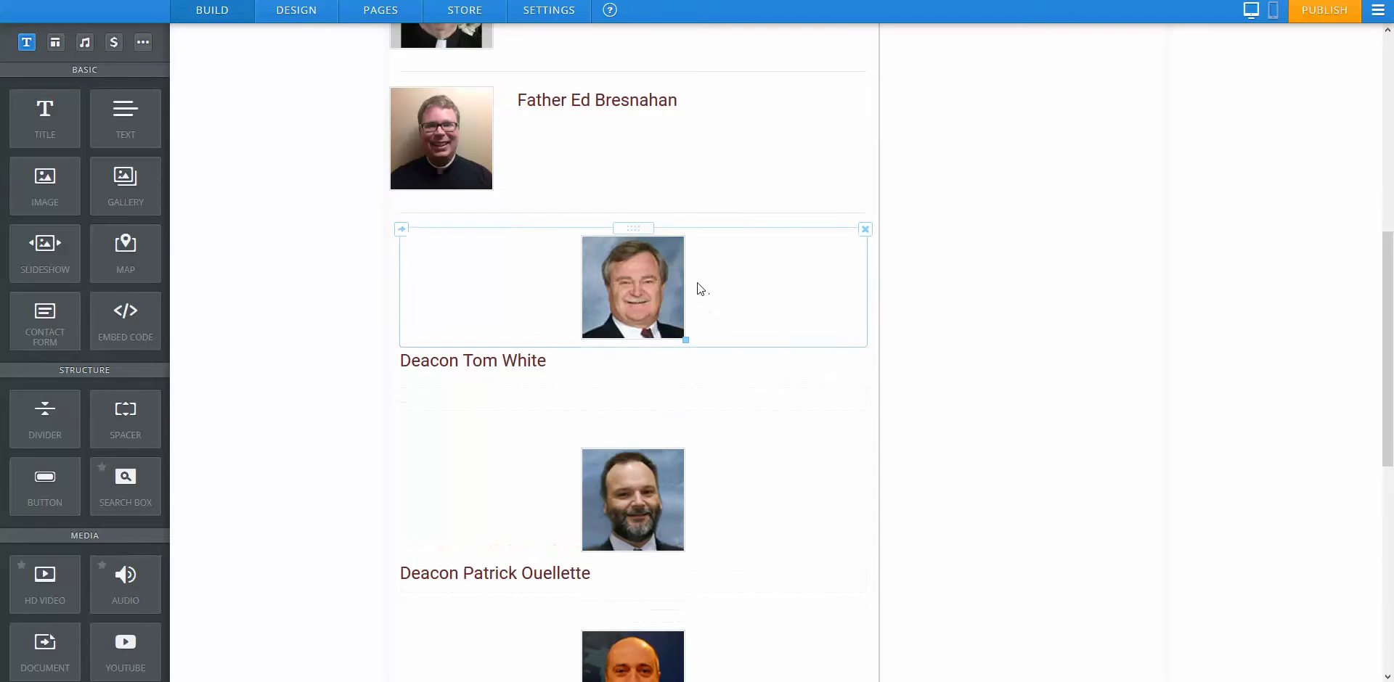
{"action": "left_click", "coordinate": [699, 289]}
{"action": "left_click", "coordinate": [500, 193]}
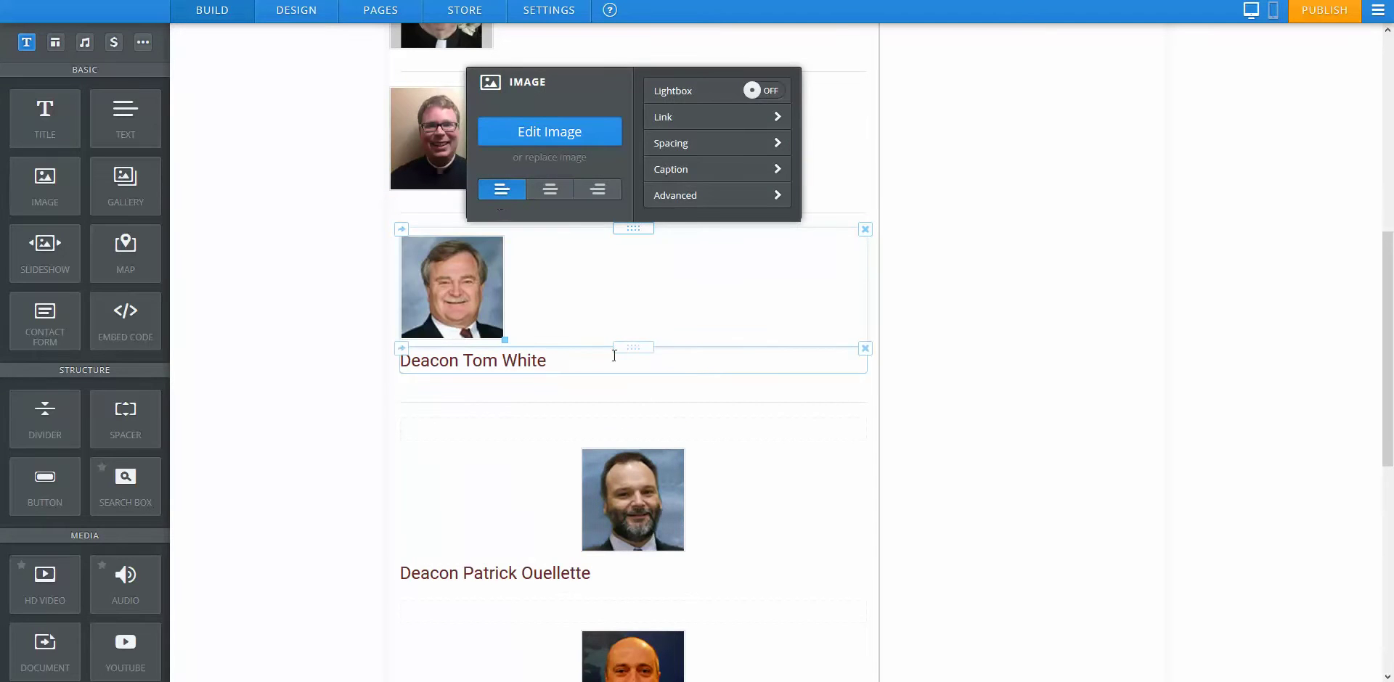
{"action": "left_click_drag", "start_coordinate": [613, 355], "coordinate": [868, 296]}
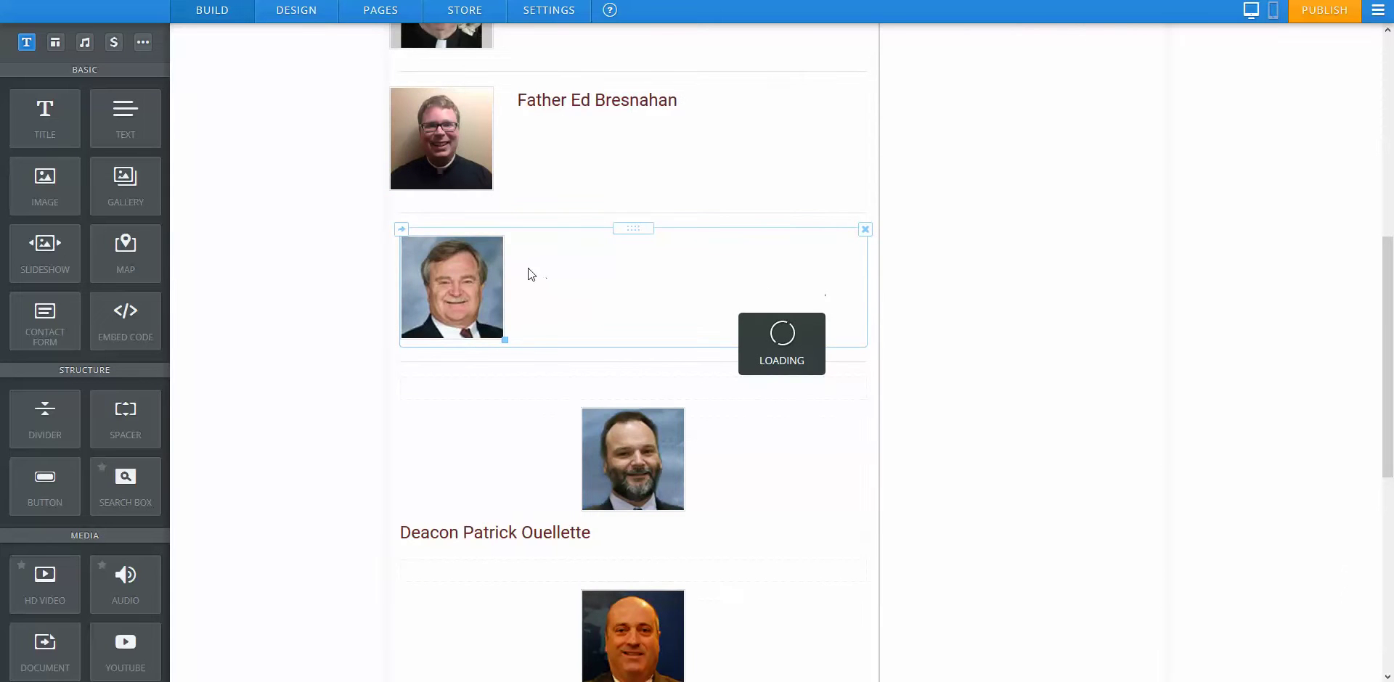
{"action": "left_click_drag", "start_coordinate": [622, 255], "coordinate": [518, 249]}
Return to the top of the Homilies page and open the Design tab's theme and font options.
{"action": "scroll", "coordinate": [320, 233], "scroll_direction": "up", "scroll_amount": 2}
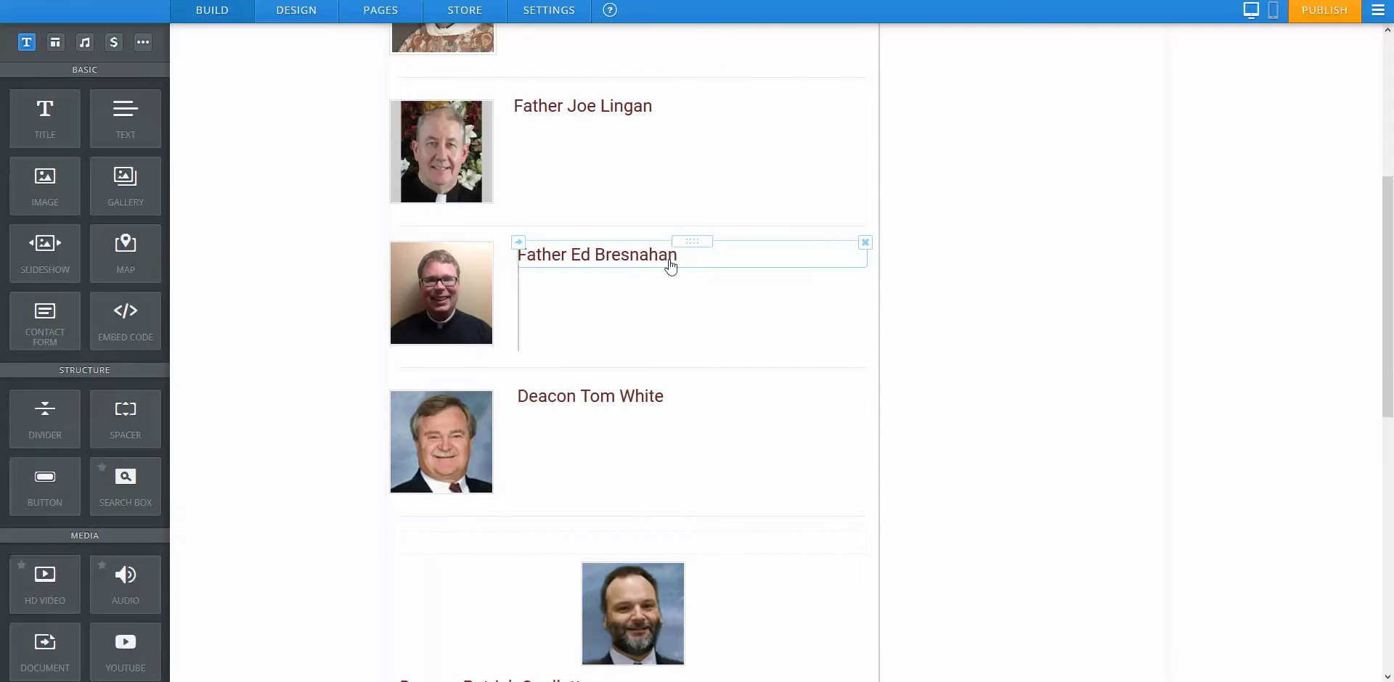
{"action": "scroll", "coordinate": [670, 269], "scroll_direction": "up", "scroll_amount": 1}
{"action": "scroll", "coordinate": [592, 229], "scroll_direction": "up", "scroll_amount": 1}
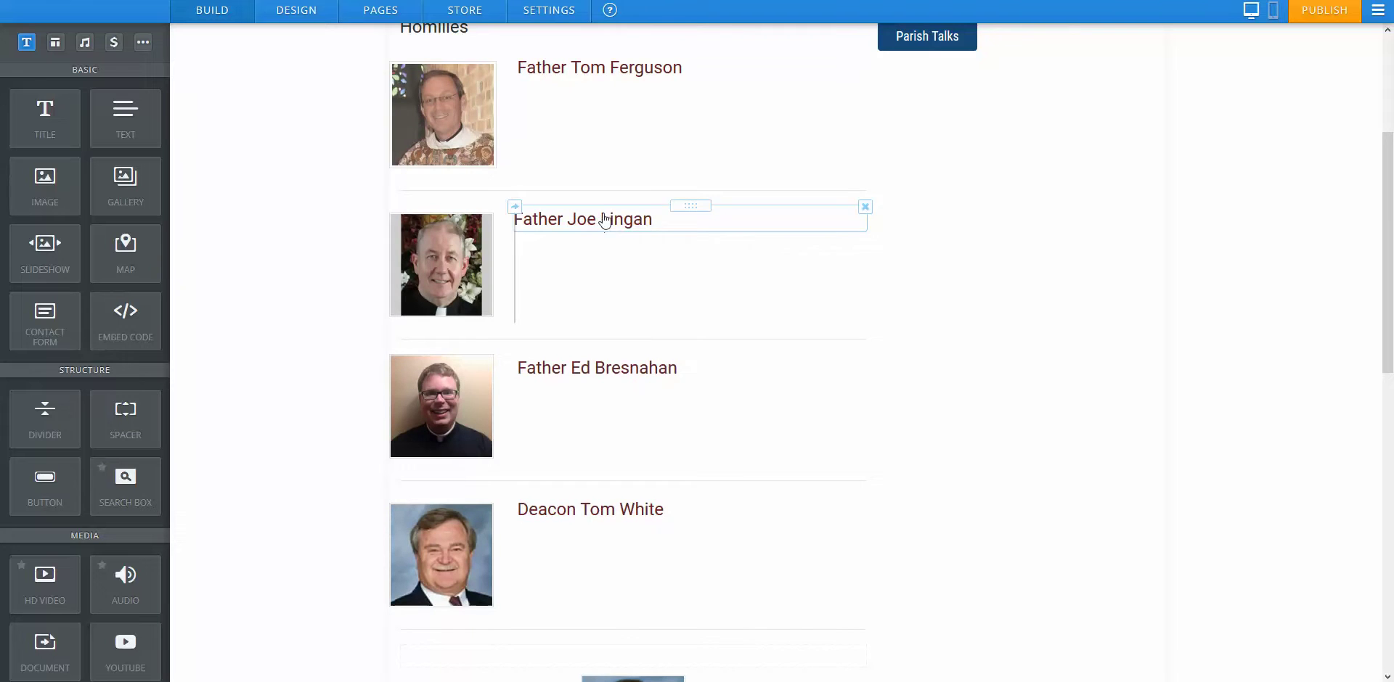
{"action": "left_click", "coordinate": [296, 9]}
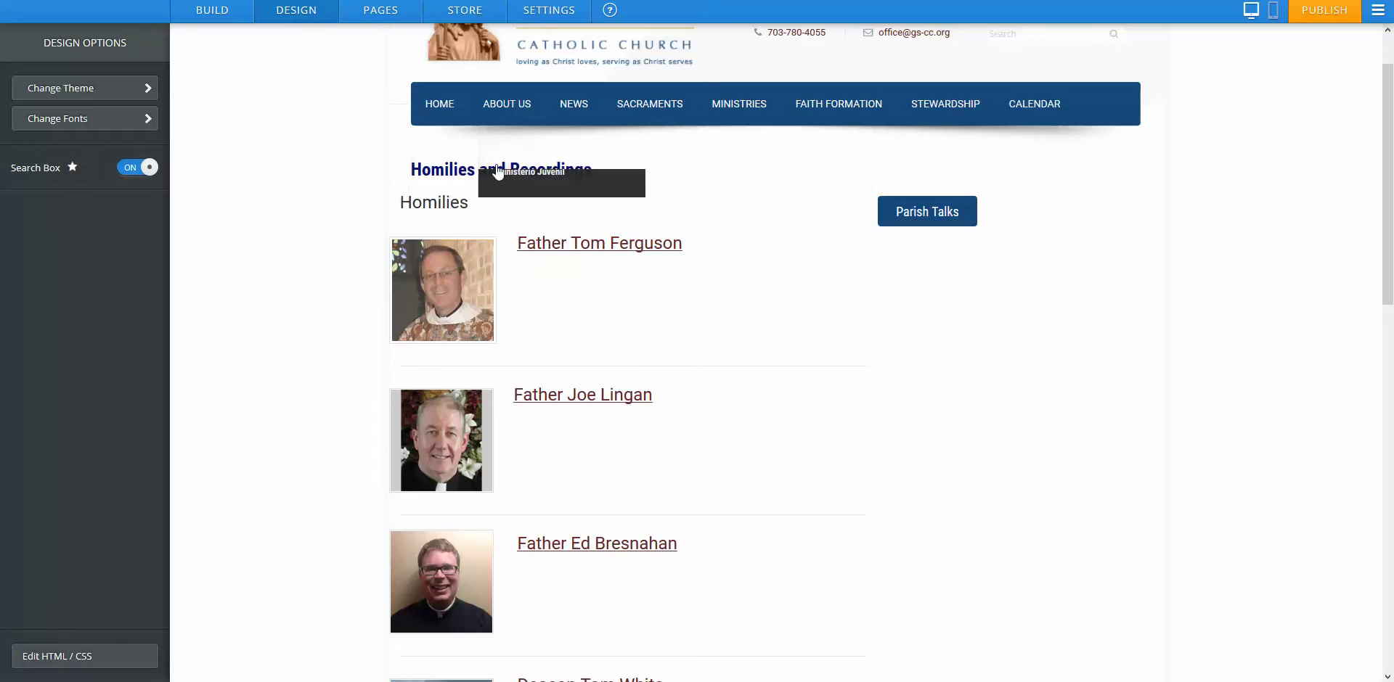
Delete the 'Homilies' text block beneath the Homilies and Recordings heading.
{"action": "left_click", "coordinate": [479, 201]}
{"action": "left_click", "coordinate": [1021, 292]}
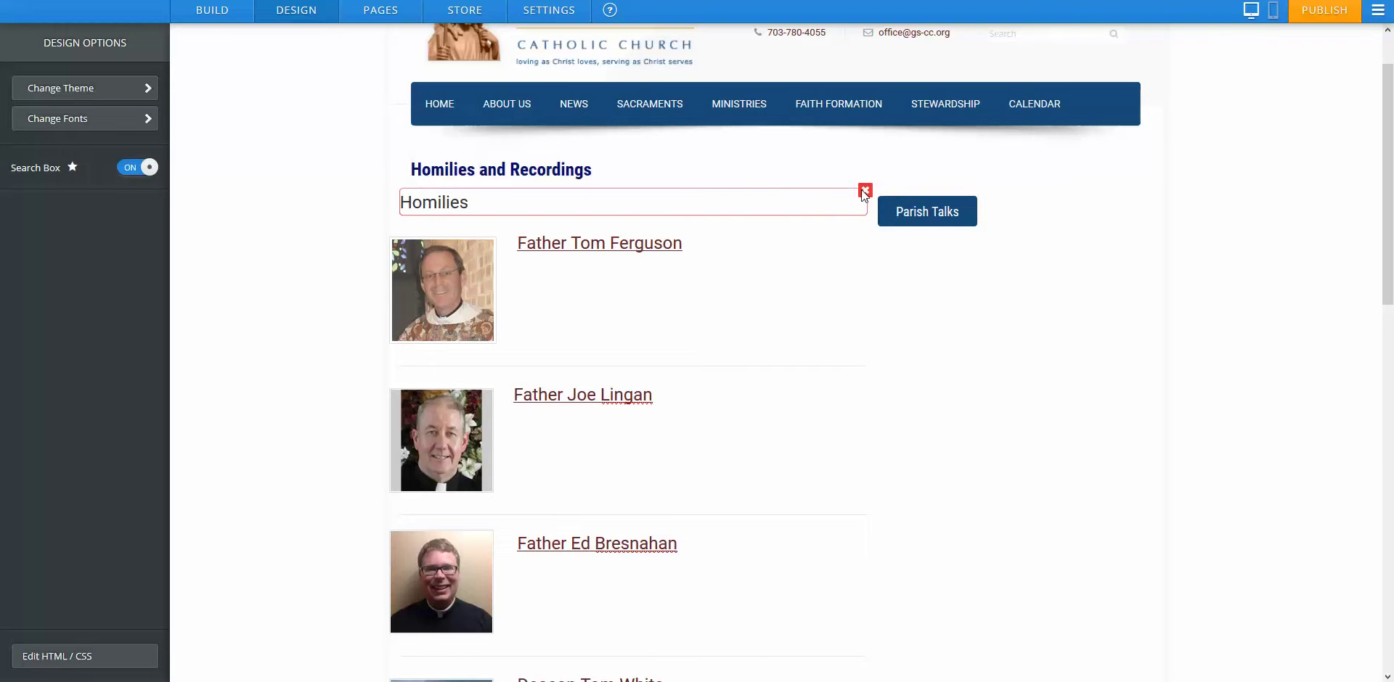
{"action": "left_click", "coordinate": [864, 190]}
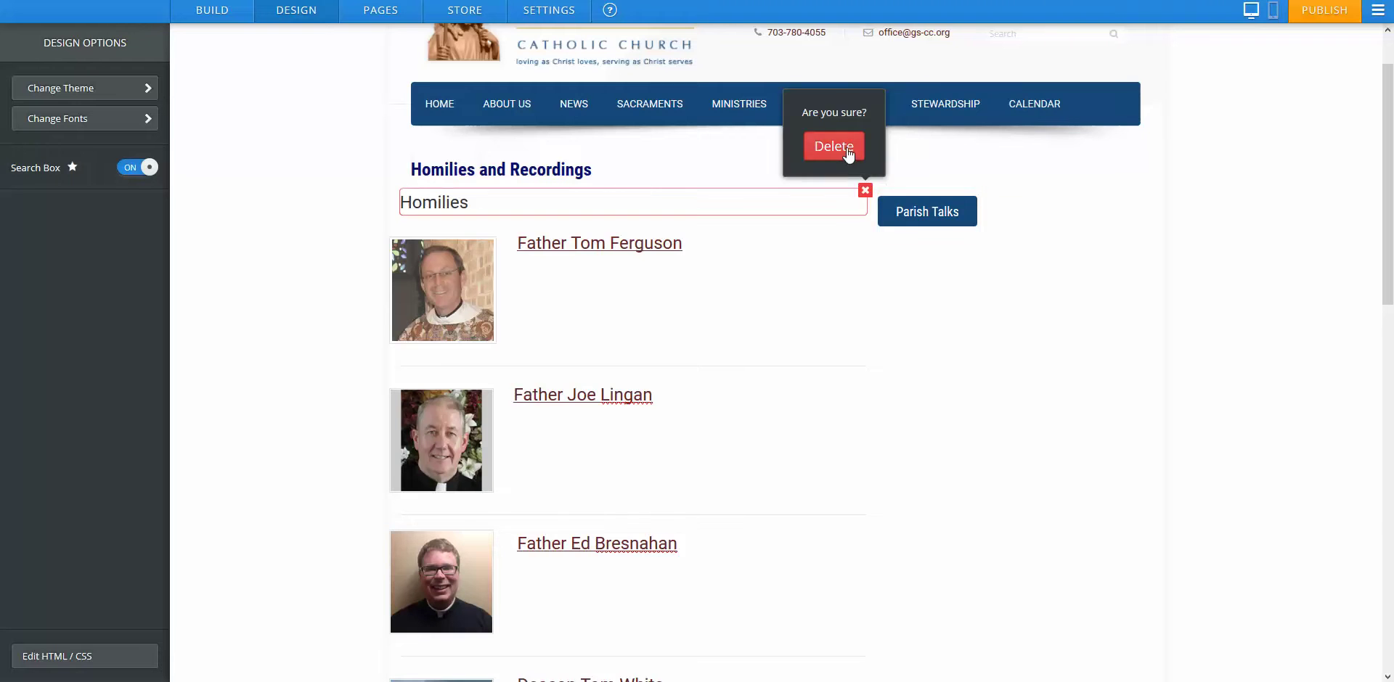
{"action": "left_click", "coordinate": [846, 148]}
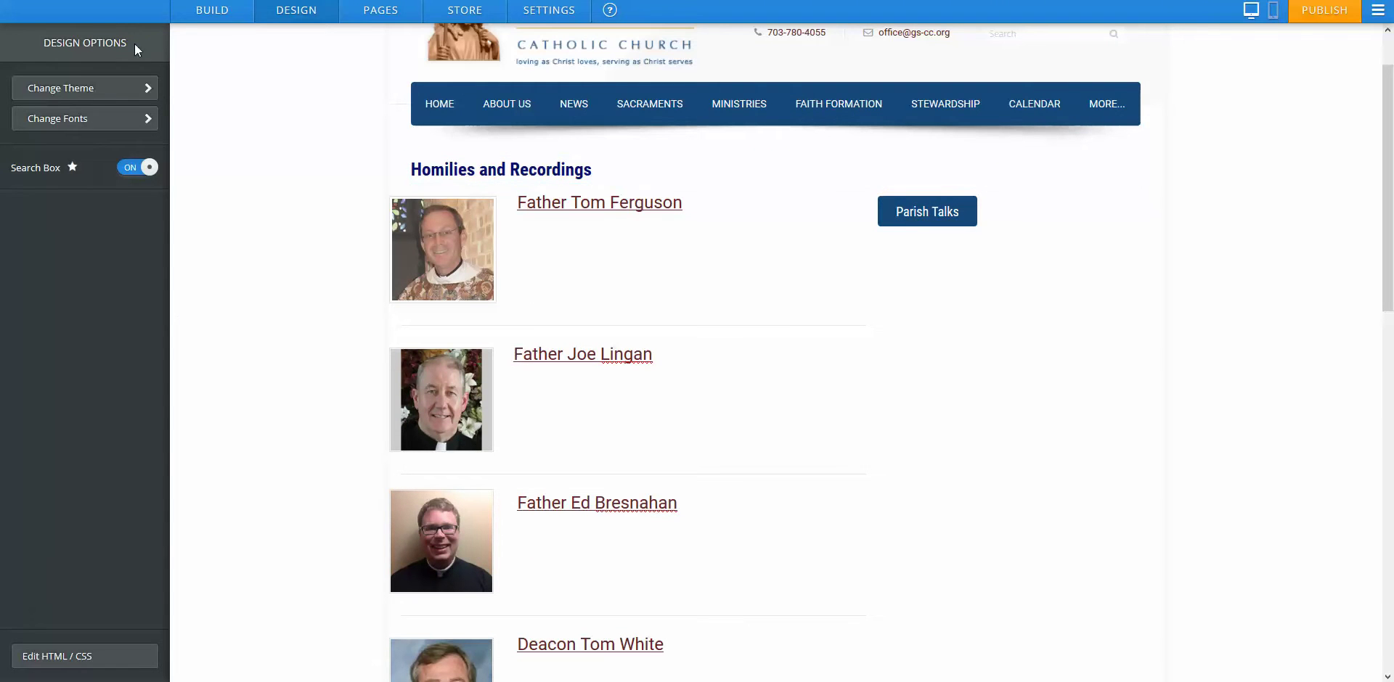
{"action": "left_click", "coordinate": [212, 10]}
Drop a divider beneath the Homilies and Recordings heading and set the Parish Talks button to right alignment.
{"action": "left_click_drag", "start_coordinate": [45, 418], "coordinate": [712, 247]}
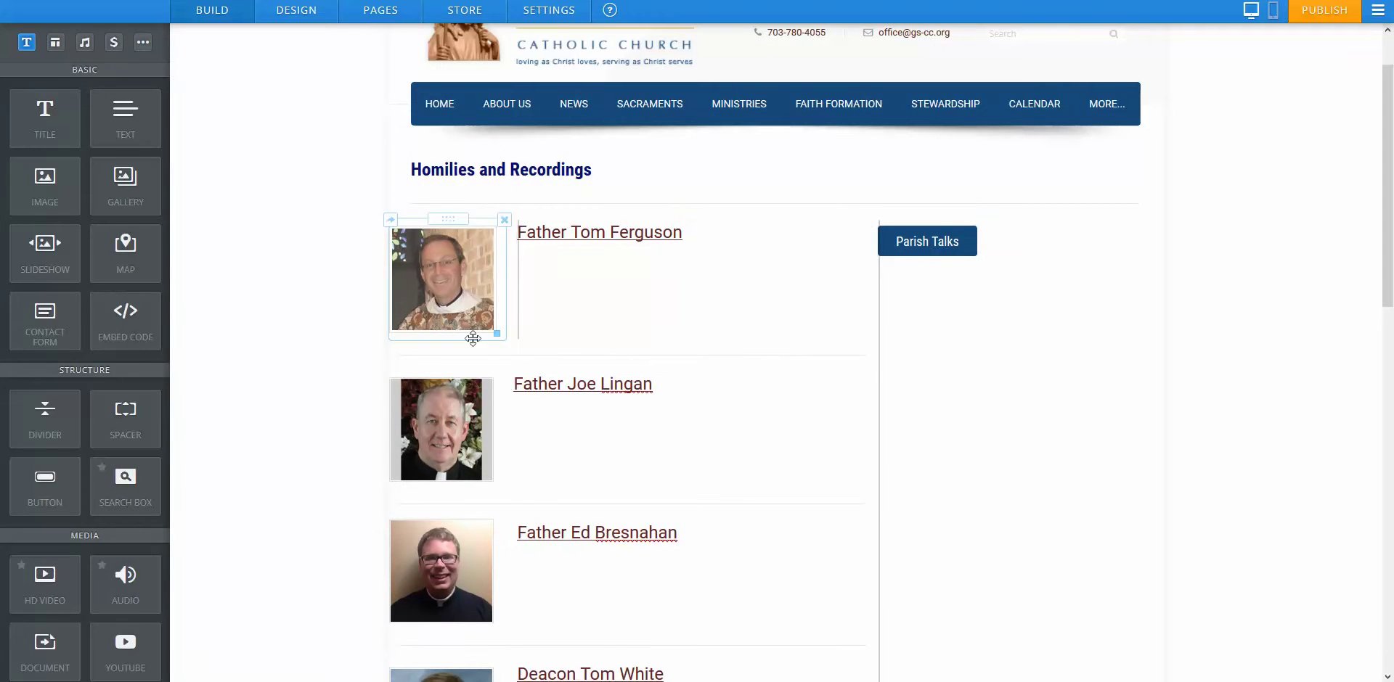
{"action": "left_click", "coordinate": [1011, 250]}
{"action": "left_click", "coordinate": [973, 155]}
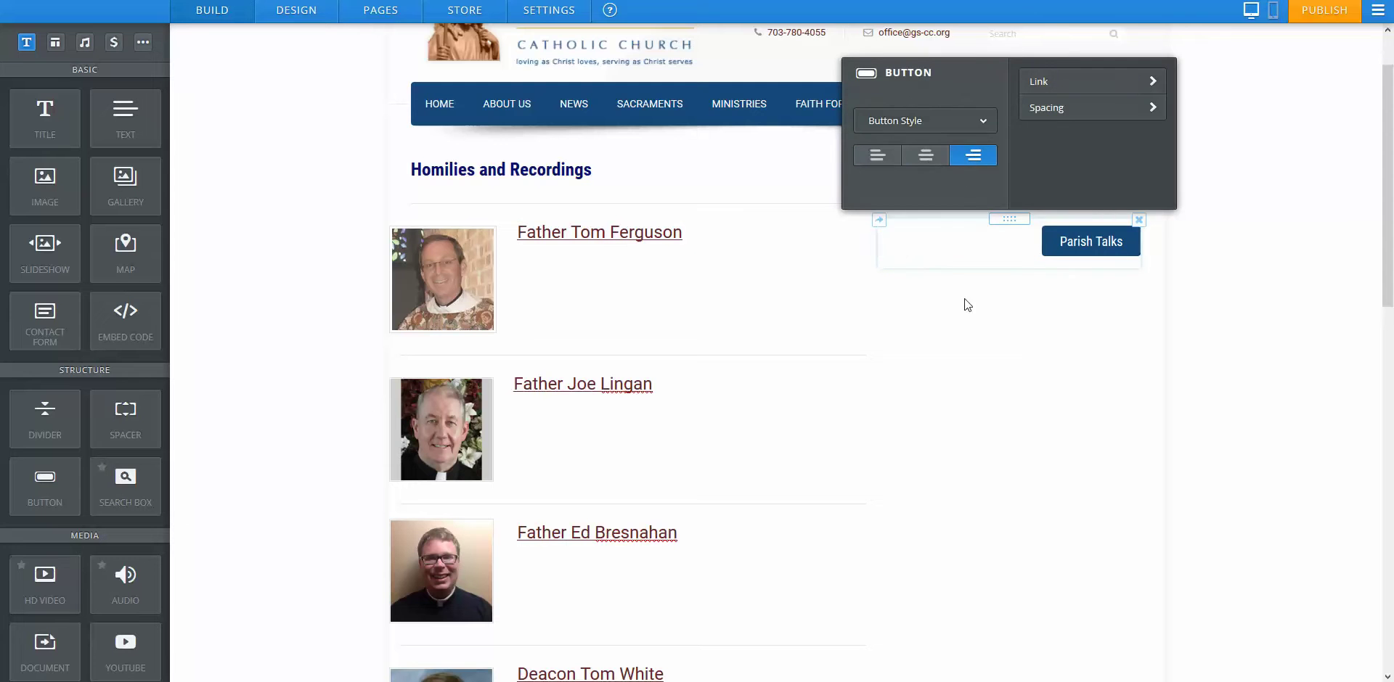
{"action": "left_click", "coordinate": [1261, 354]}
{"action": "scroll", "coordinate": [628, 305], "scroll_direction": "down", "scroll_amount": 3}
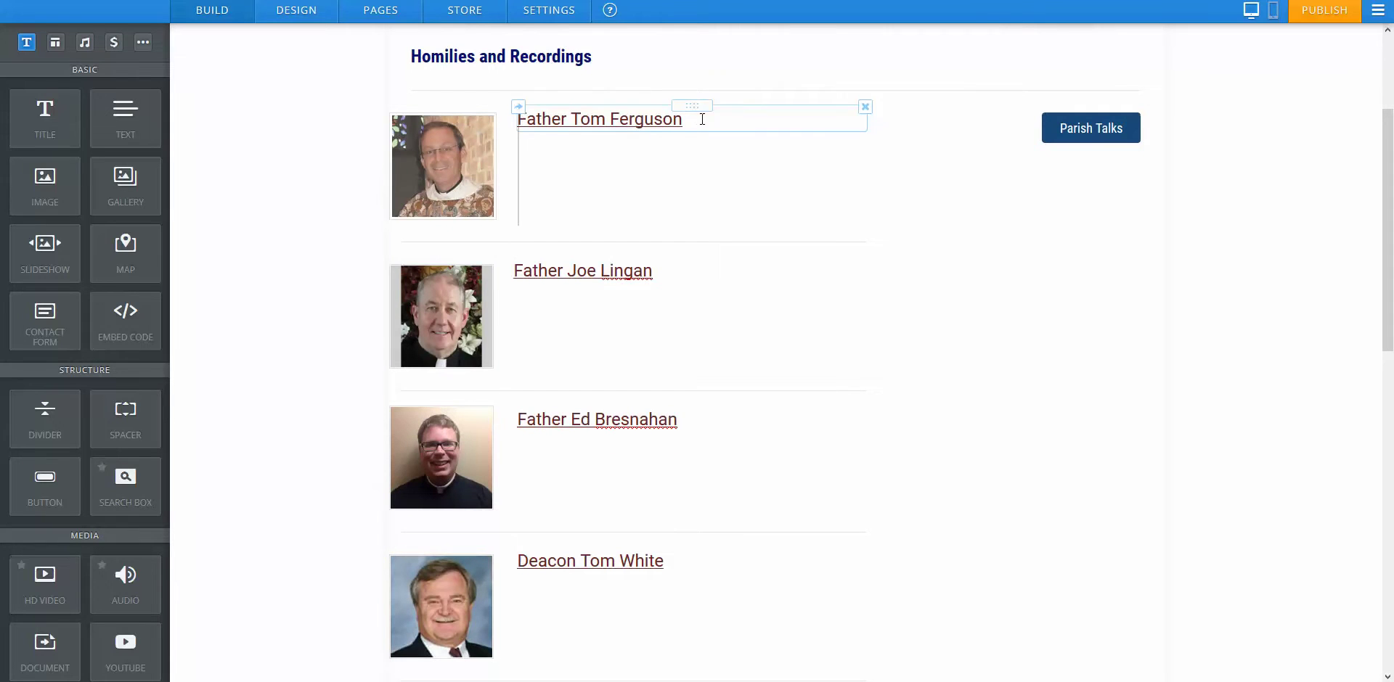
{"action": "left_click_drag", "start_coordinate": [701, 119], "coordinate": [523, 120]}
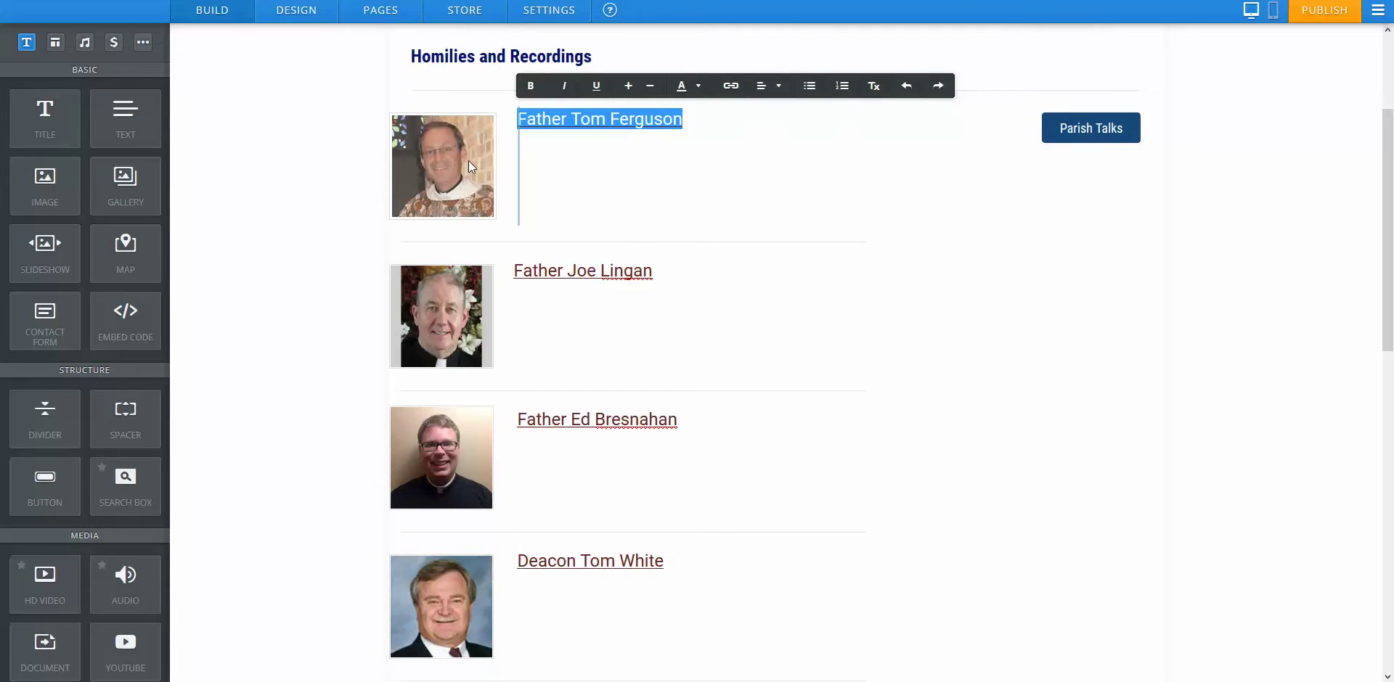
{"action": "left_click", "coordinate": [733, 124]}
{"action": "left_click", "coordinate": [251, 167]}
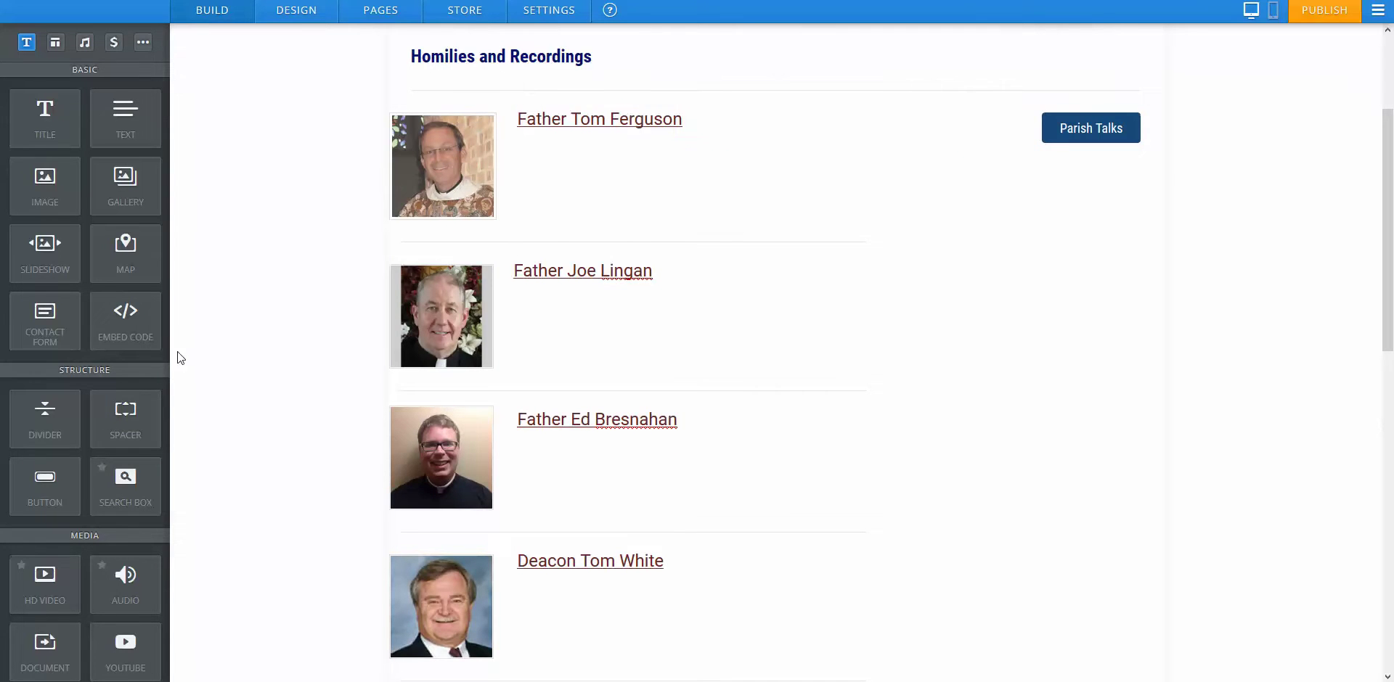
{"action": "left_click_drag", "start_coordinate": [40, 480], "coordinate": [682, 165]}
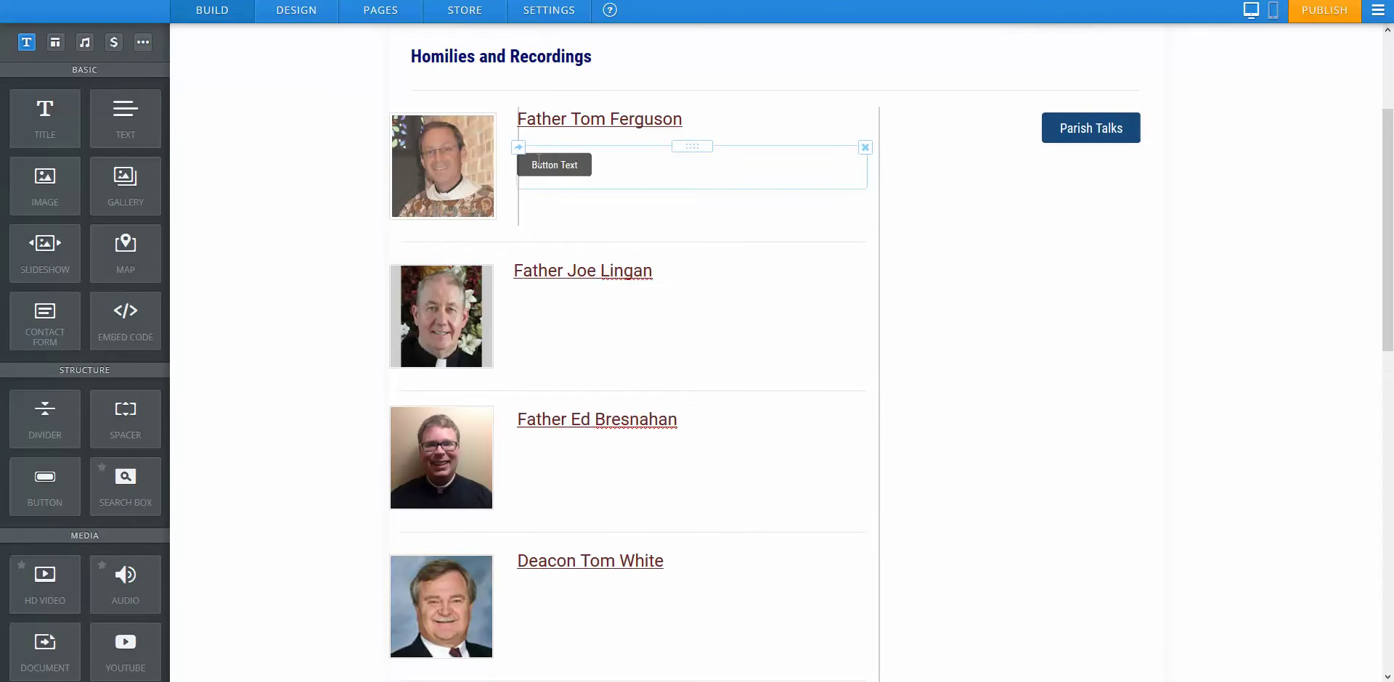
{"action": "left_click_drag", "start_coordinate": [532, 164], "coordinate": [588, 168]}
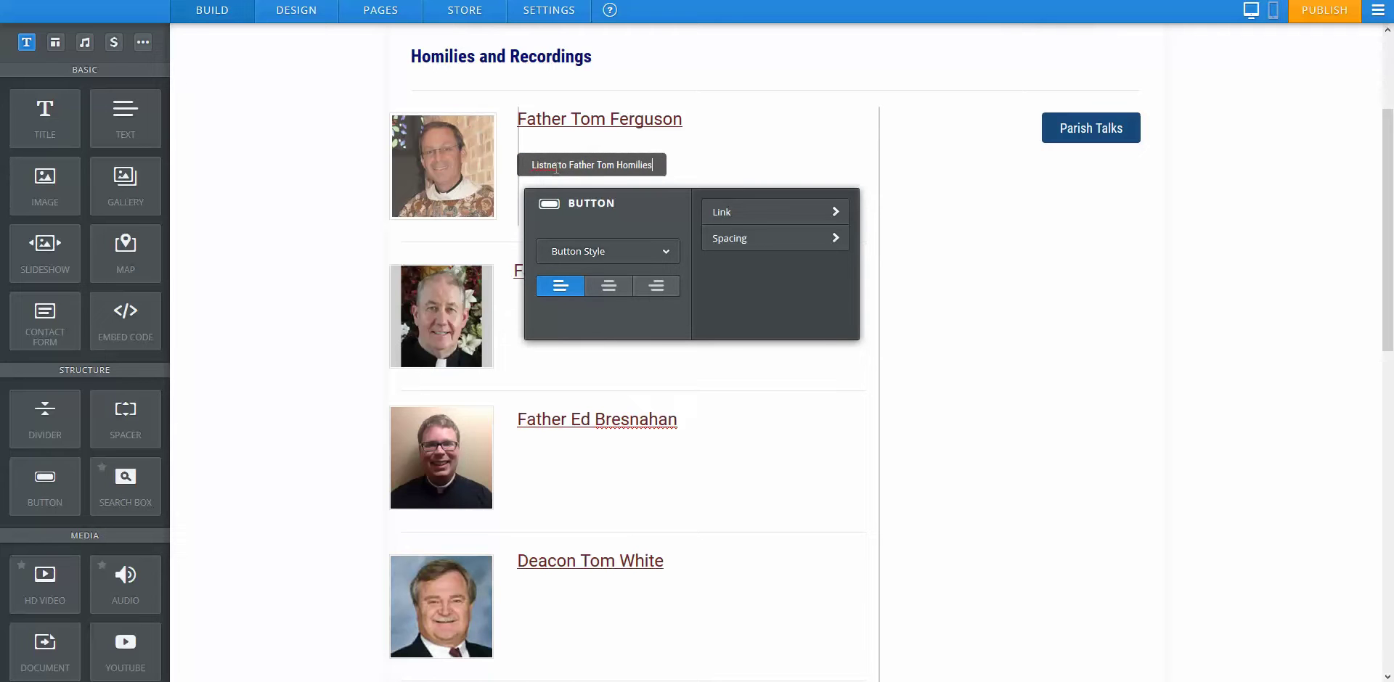
{"action": "left_click_drag", "start_coordinate": [530, 164], "coordinate": [668, 174]}
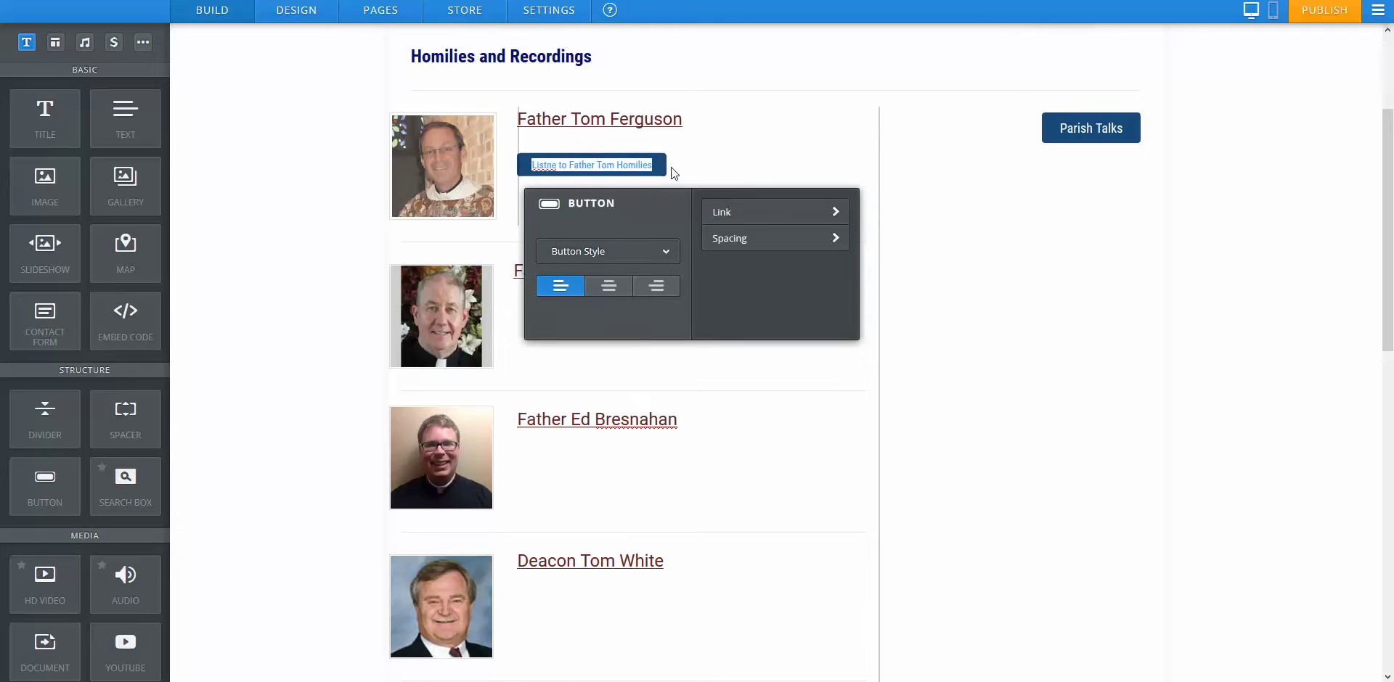
{"action": "type", "text": "Listen Now"}
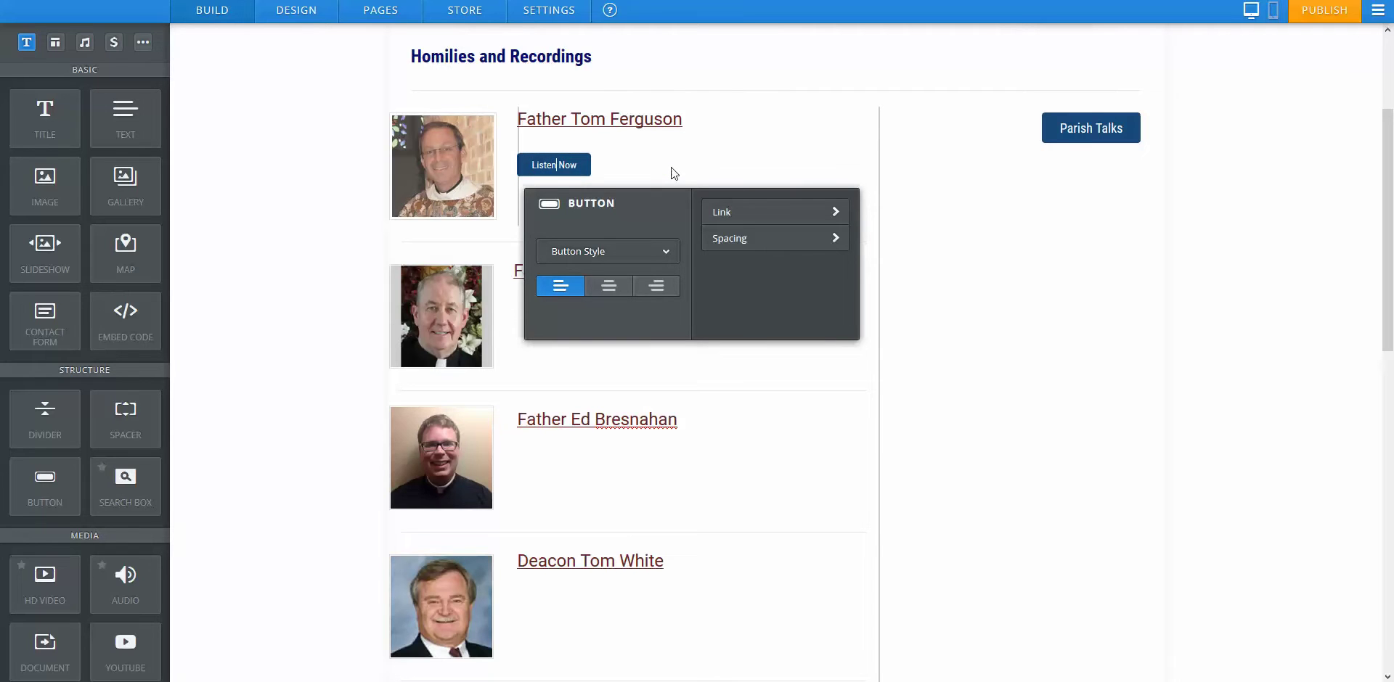
{"action": "left_click", "coordinate": [324, 141]}
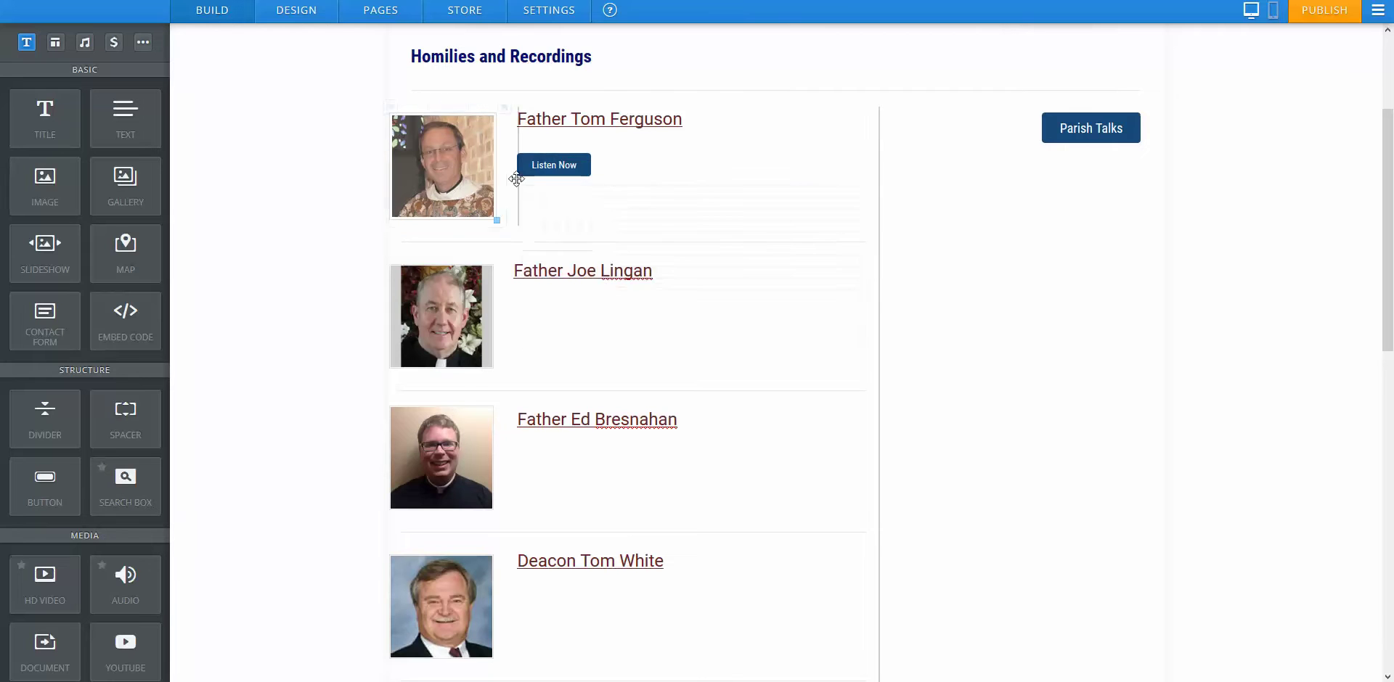
{"action": "left_click", "coordinate": [638, 125]}
{"action": "left_click", "coordinate": [699, 119]}
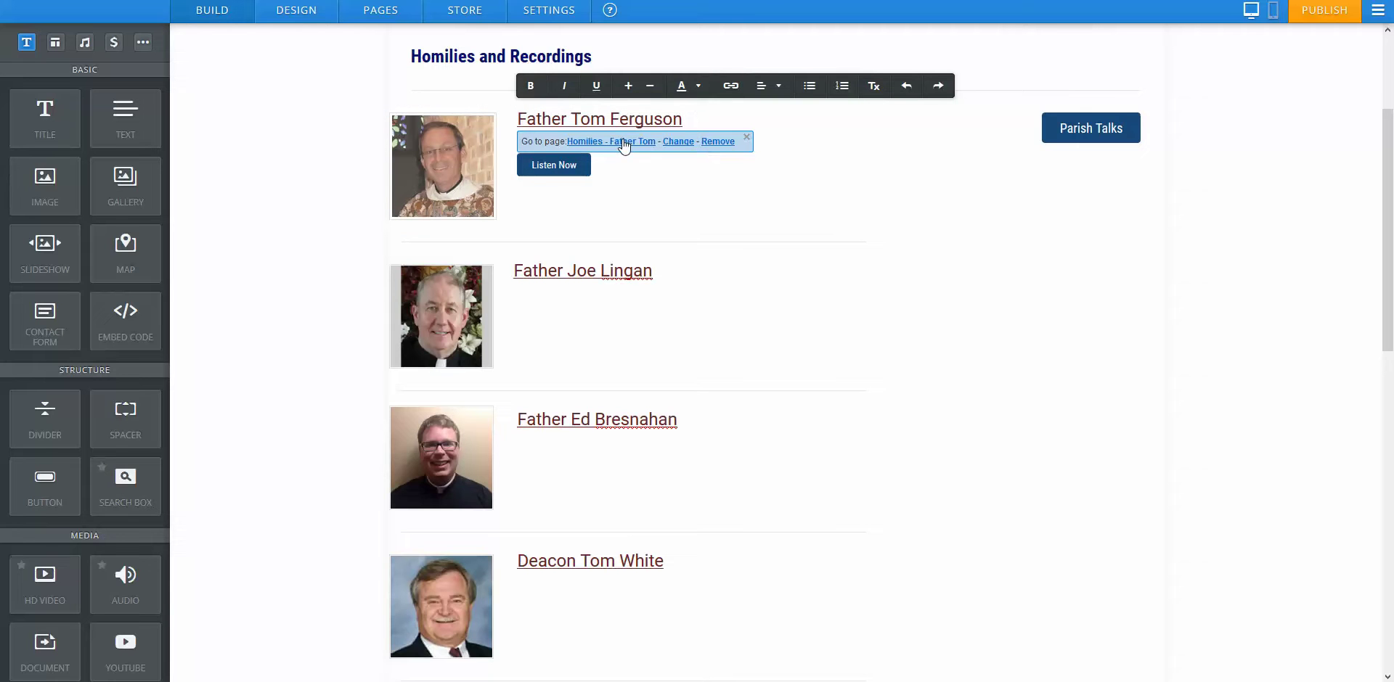
{"action": "left_click", "coordinate": [581, 165]}
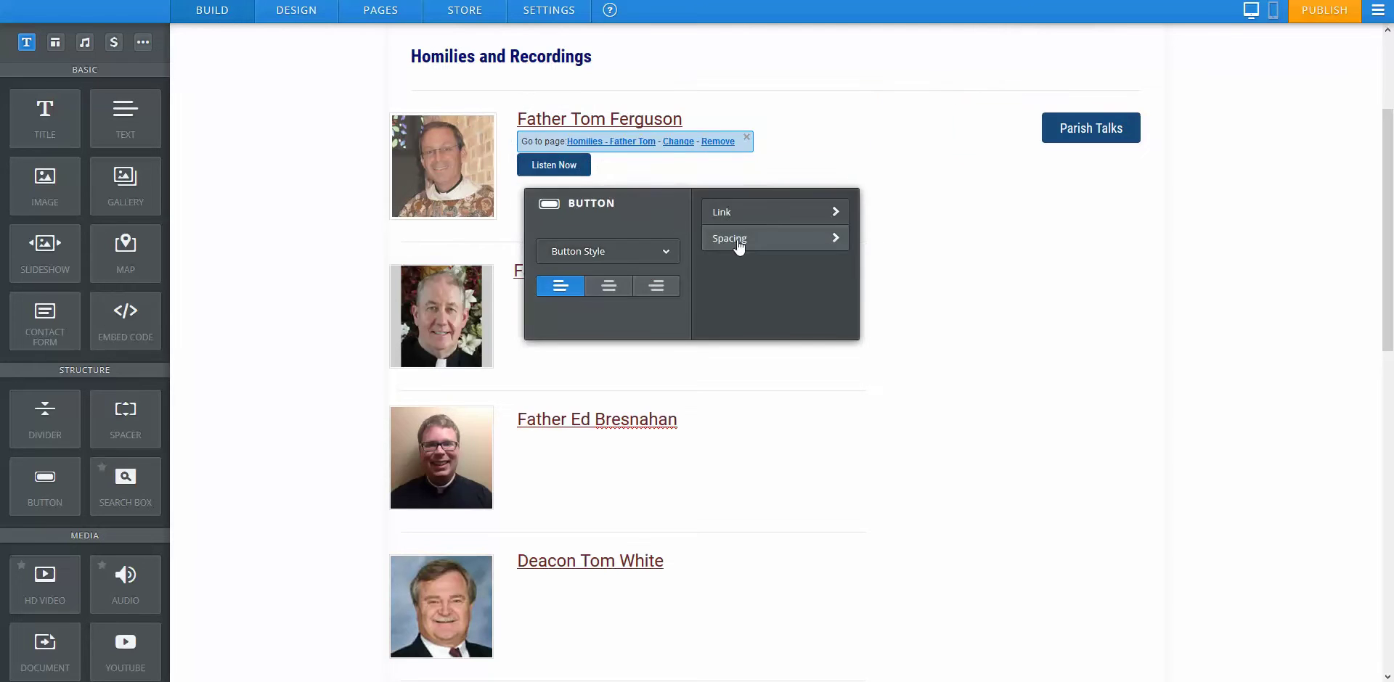
{"action": "left_click", "coordinate": [755, 212]}
{"action": "left_click", "coordinate": [924, 168]}
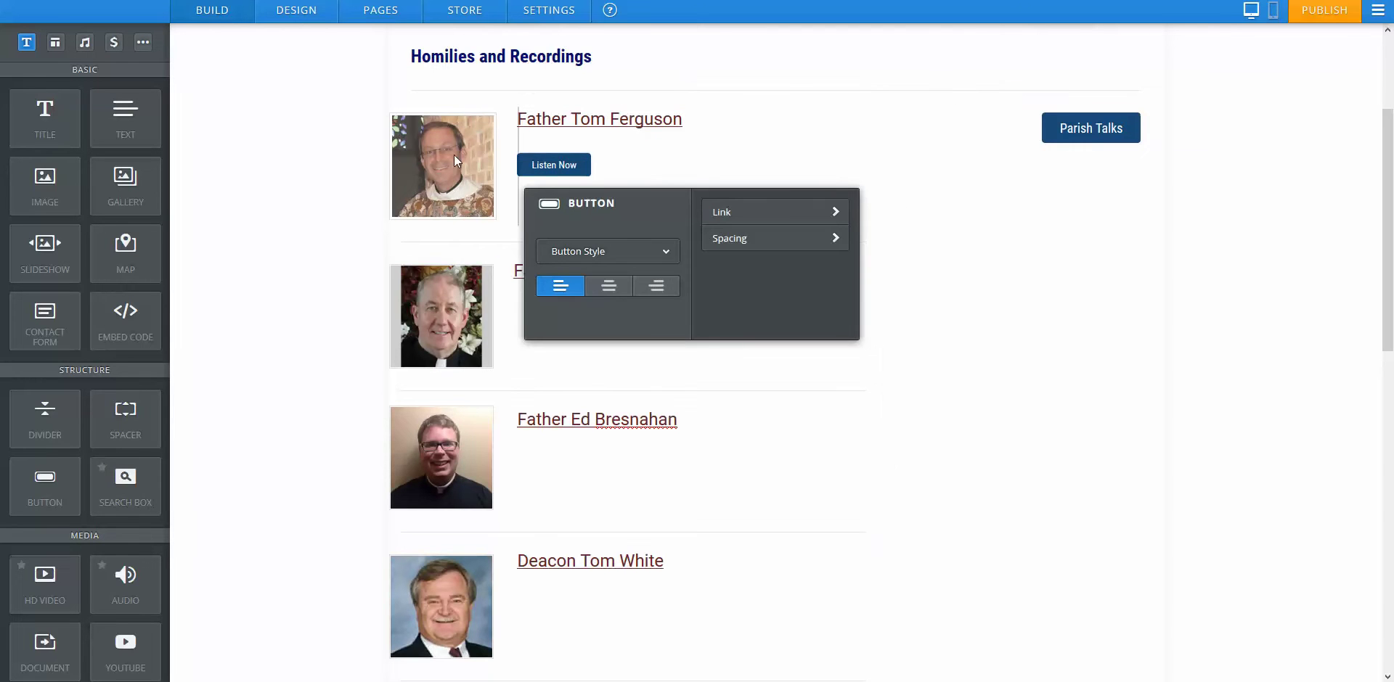
{"action": "left_click", "coordinate": [335, 96]}
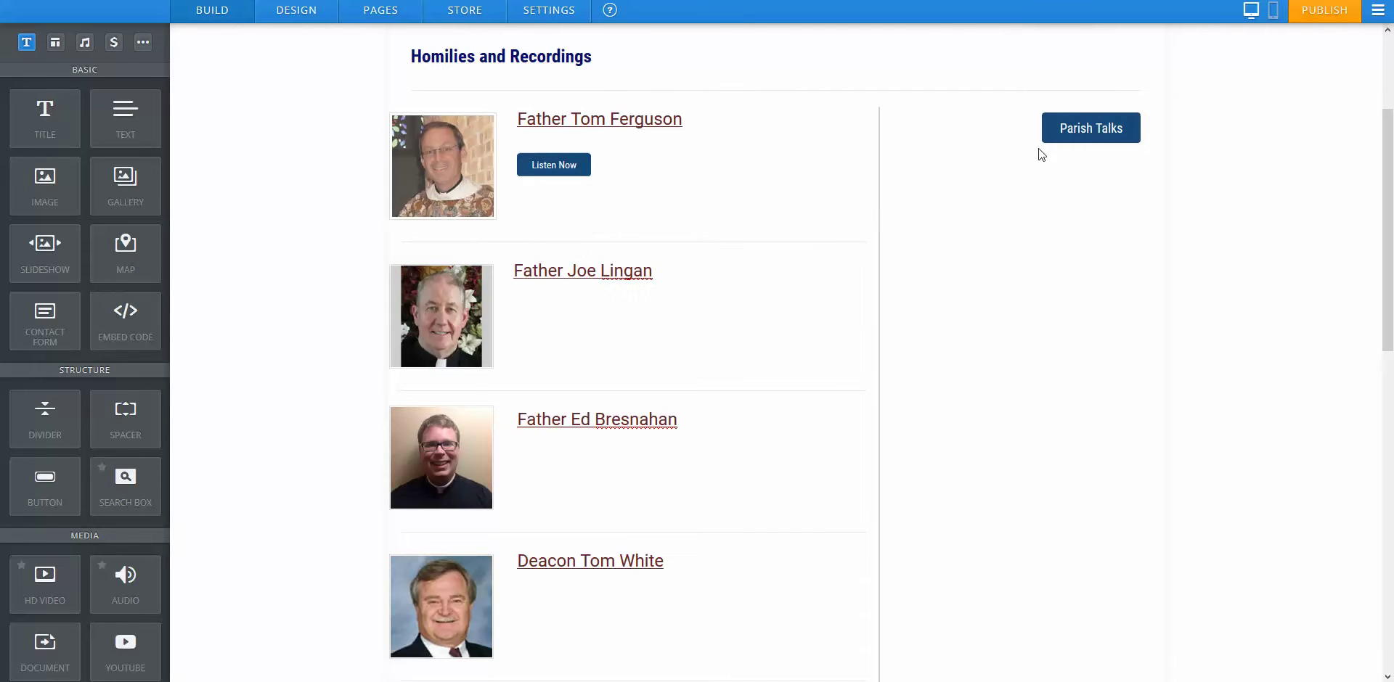
{"action": "left_click", "coordinate": [1272, 11]}
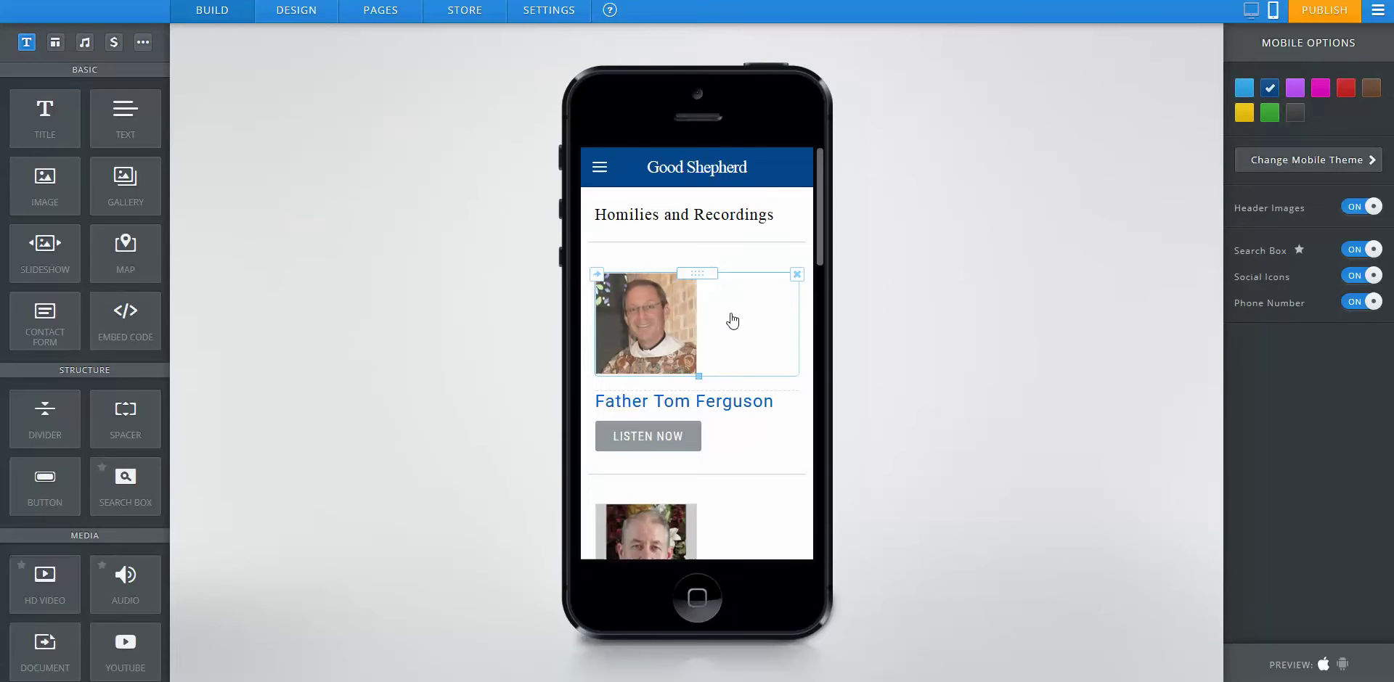
Scroll through the mobile preview to review the Homilies page.
{"action": "scroll", "coordinate": [730, 317], "scroll_direction": "down", "scroll_amount": 1}
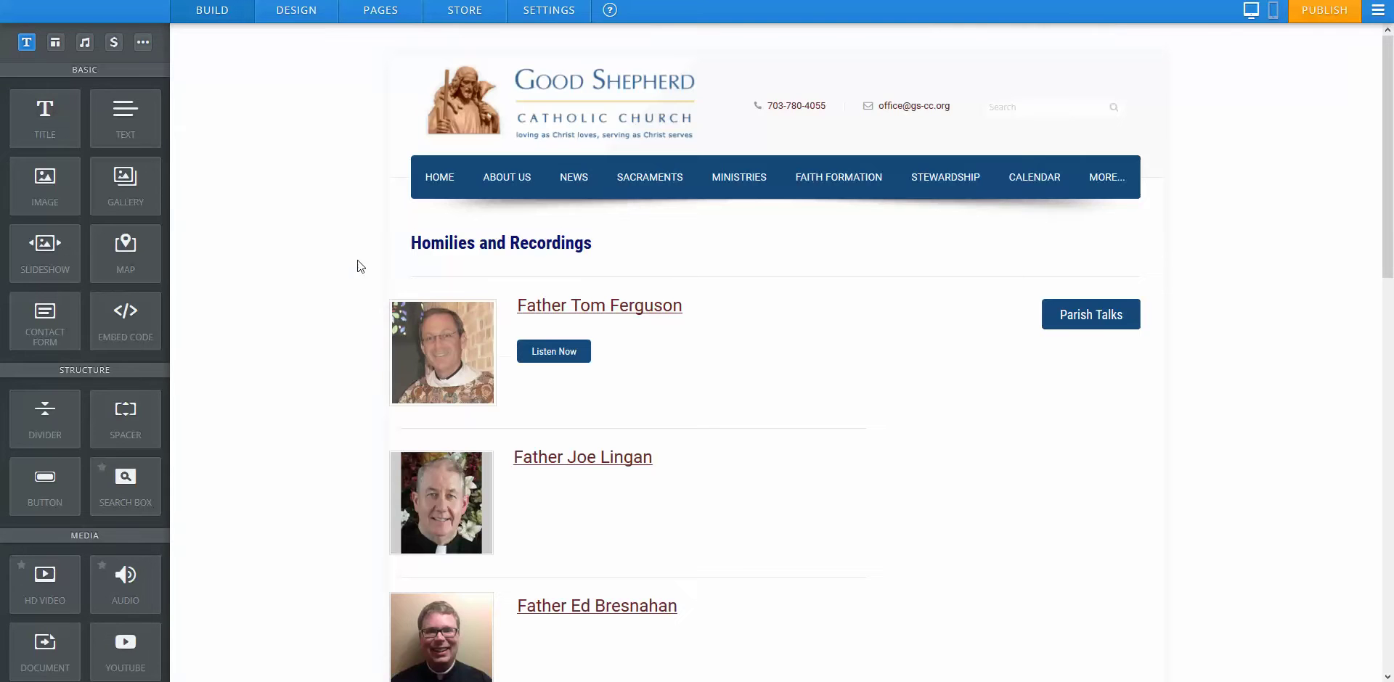
{"action": "scroll", "coordinate": [327, 299], "scroll_direction": "down", "scroll_amount": 7}
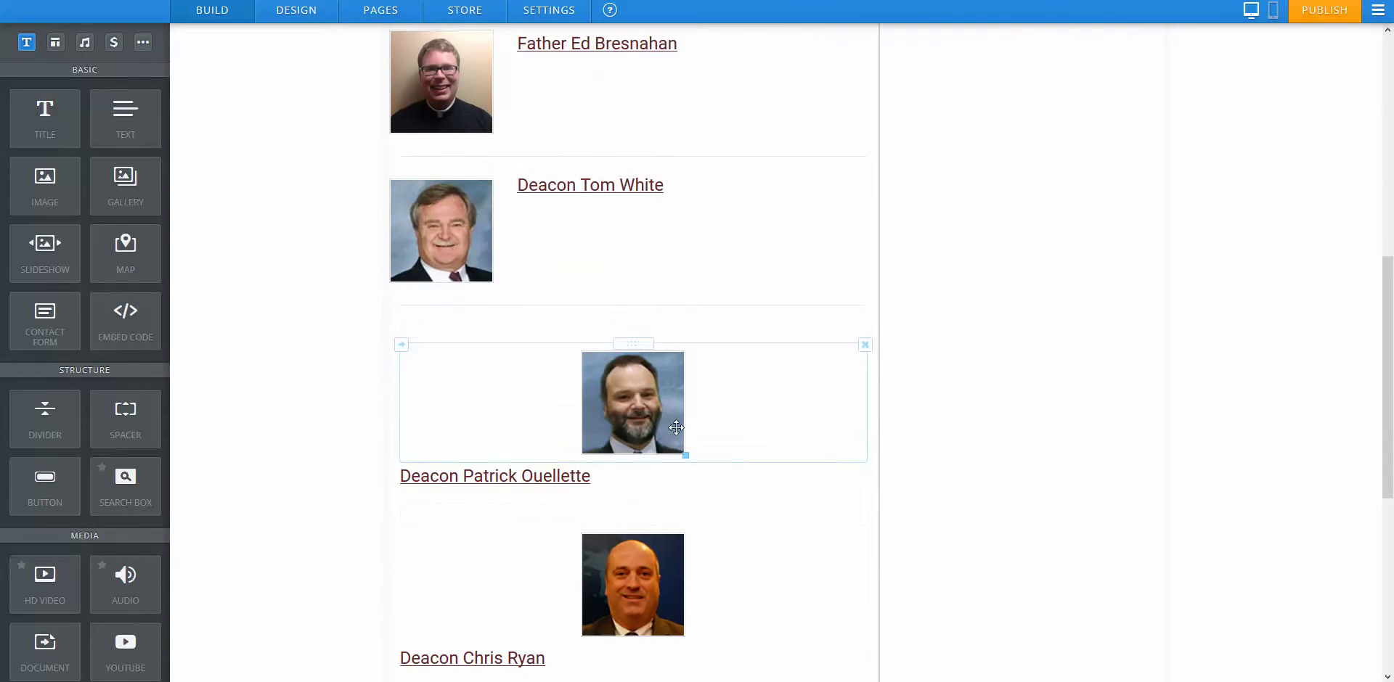
{"action": "left_click", "coordinate": [729, 421]}
{"action": "left_click", "coordinate": [501, 311]}
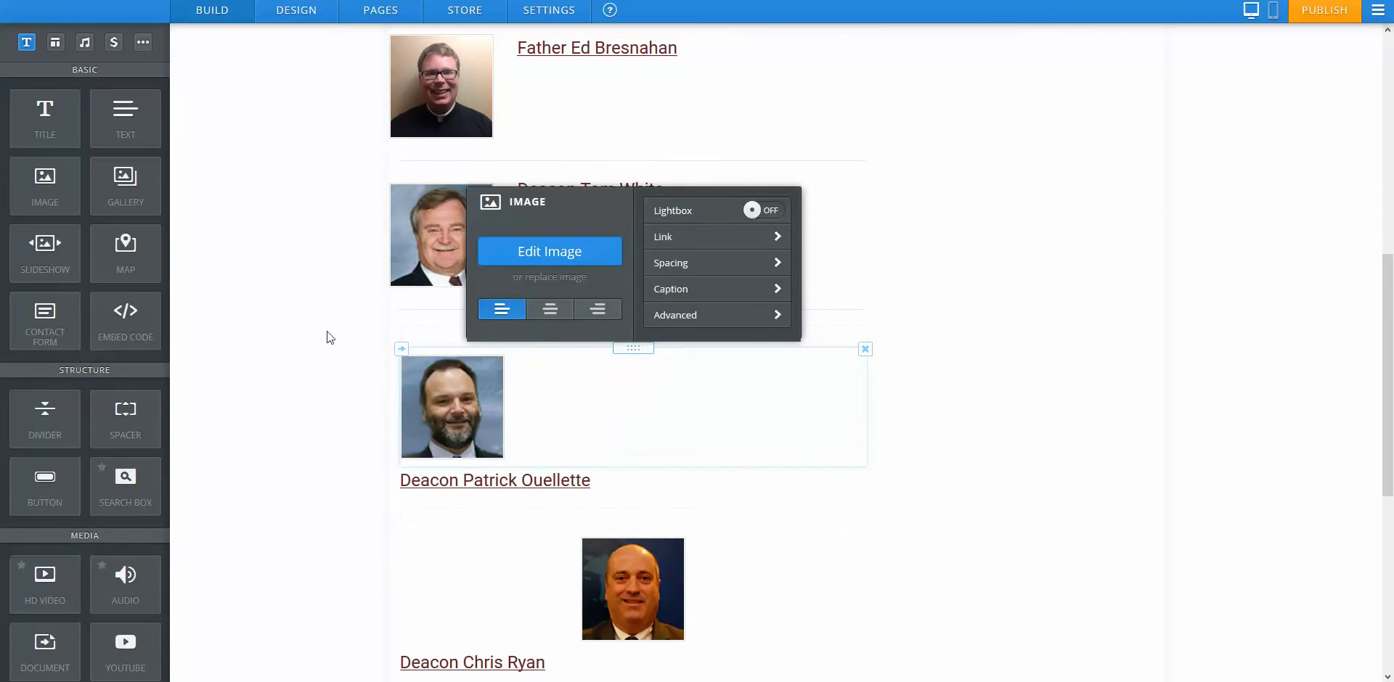
{"action": "left_click", "coordinate": [224, 299]}
Delete the empty block above his row and drag his name toward the photo's right.
{"action": "left_click", "coordinate": [865, 327]}
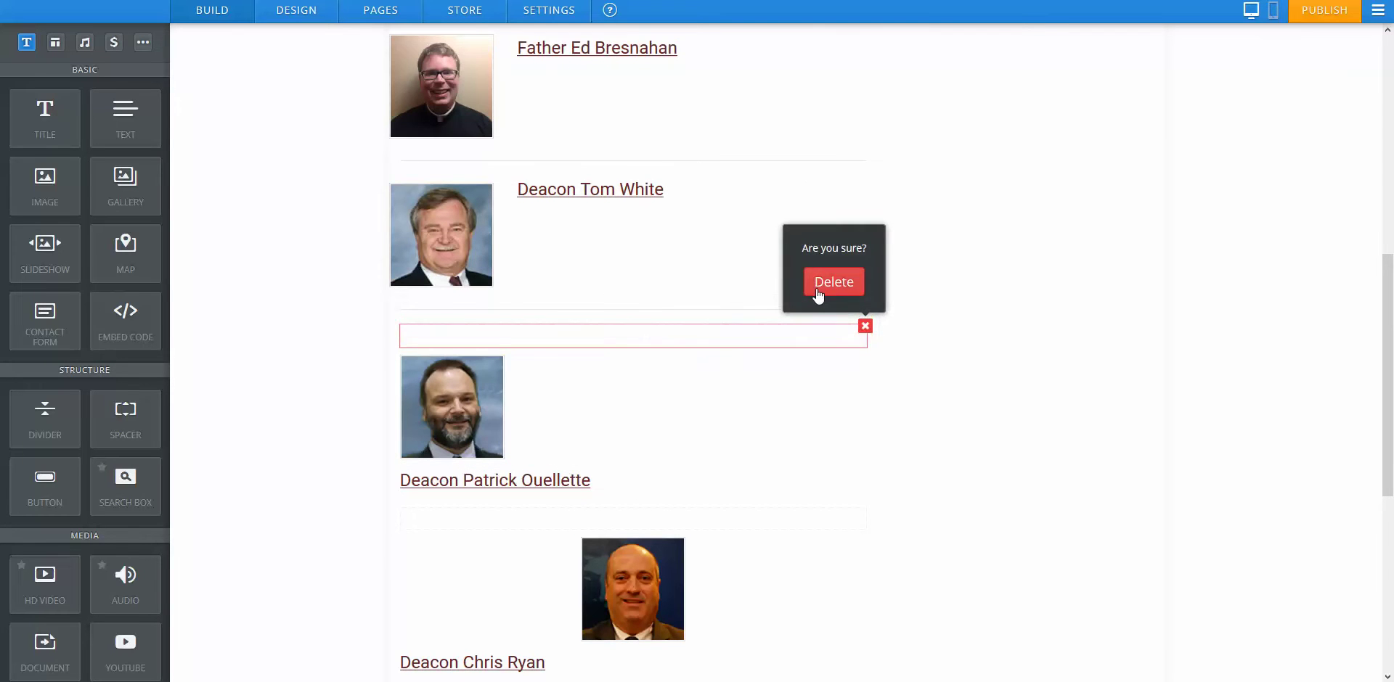
{"action": "left_click", "coordinate": [817, 290]}
{"action": "scroll", "coordinate": [281, 273], "scroll_direction": "down", "scroll_amount": 3}
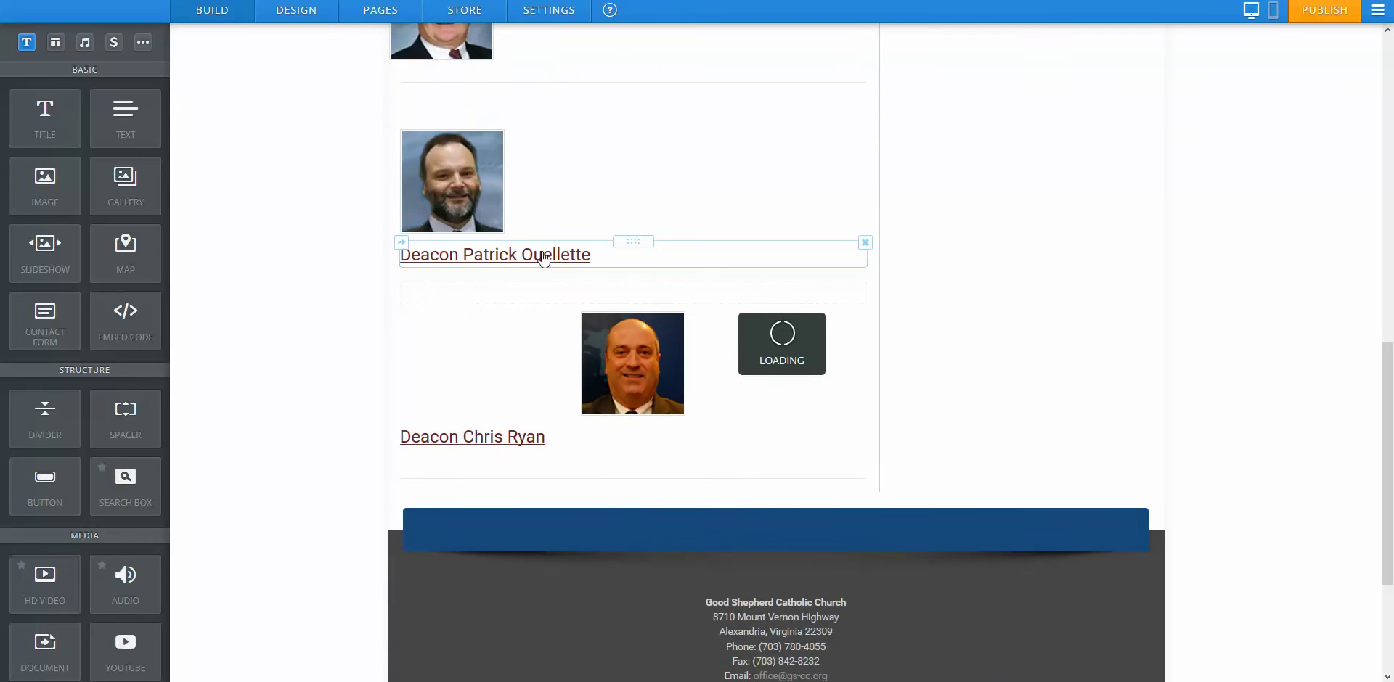
{"action": "left_click_drag", "start_coordinate": [637, 241], "coordinate": [828, 237]}
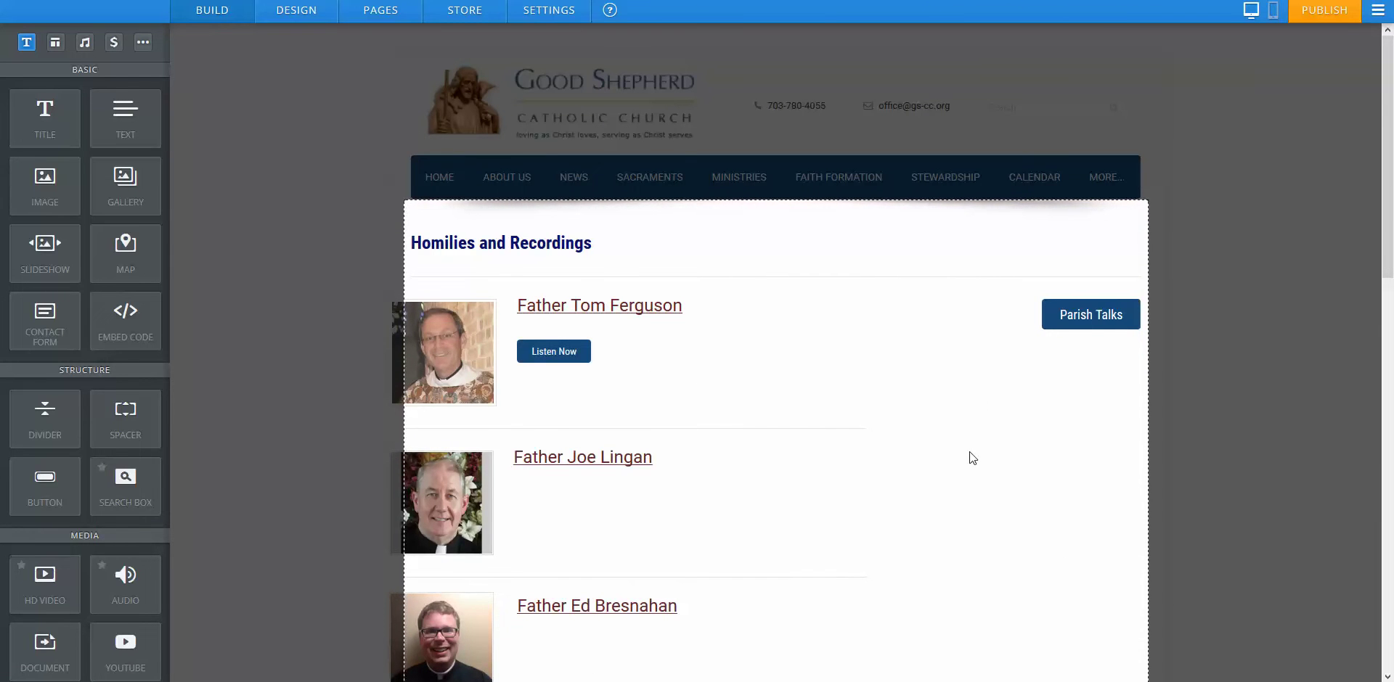
{"action": "scroll", "coordinate": [799, 436], "scroll_direction": "down", "scroll_amount": 13}
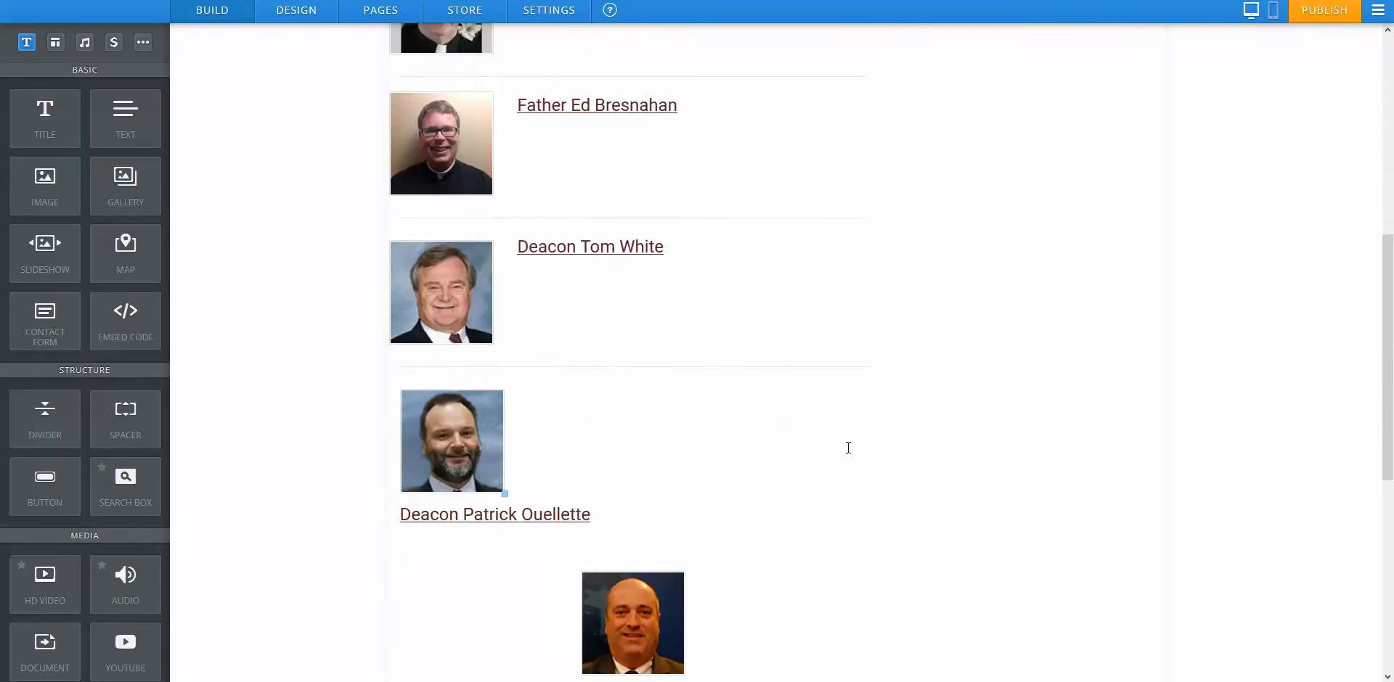
{"action": "scroll", "coordinate": [857, 452], "scroll_direction": "up", "scroll_amount": 1}
{"action": "left_click", "coordinate": [756, 246]}
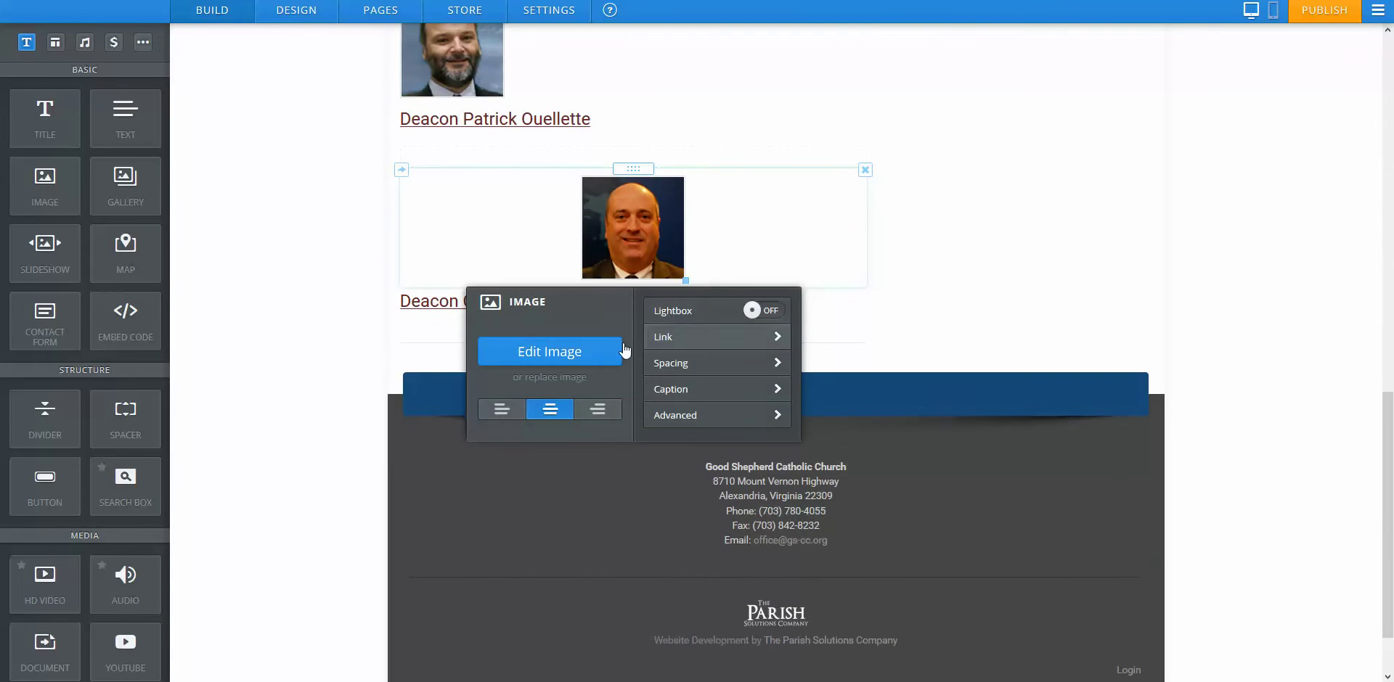
{"action": "left_click", "coordinate": [506, 410]}
{"action": "scroll", "coordinate": [603, 216], "scroll_direction": "up", "scroll_amount": 1}
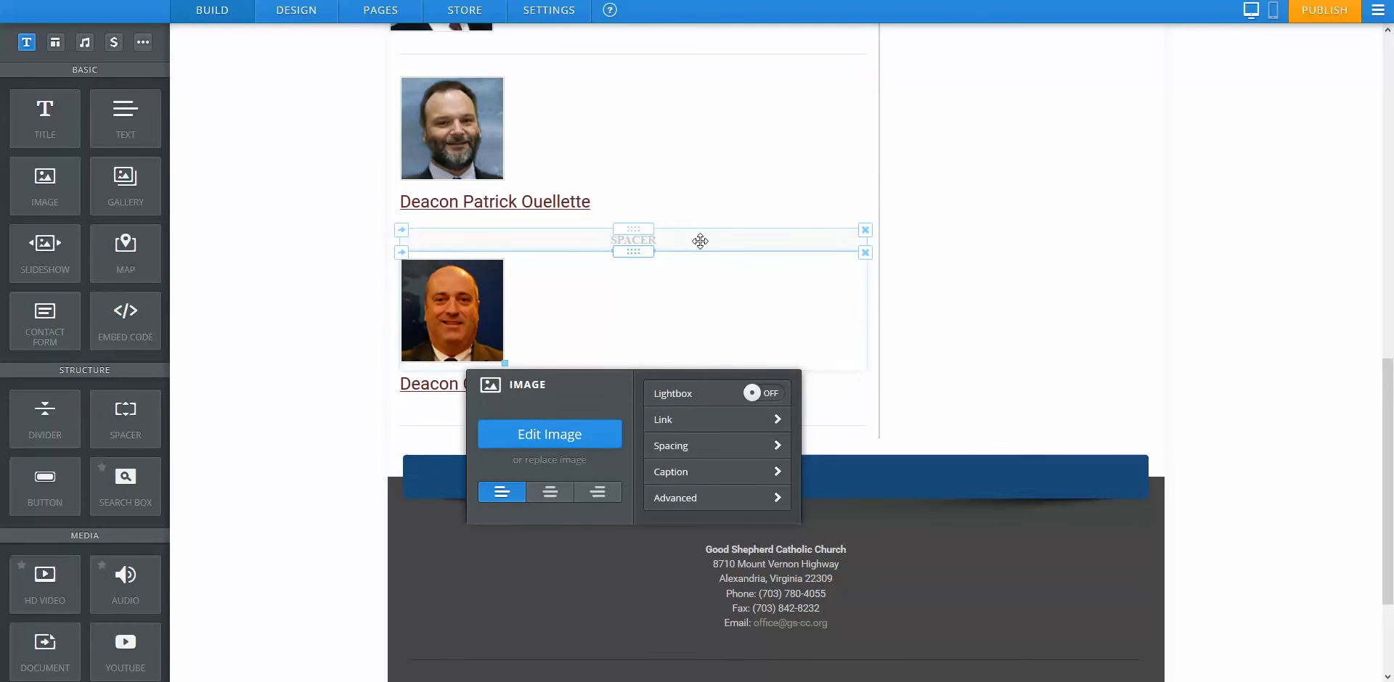
{"action": "left_click", "coordinate": [864, 231]}
{"action": "left_click", "coordinate": [831, 190]}
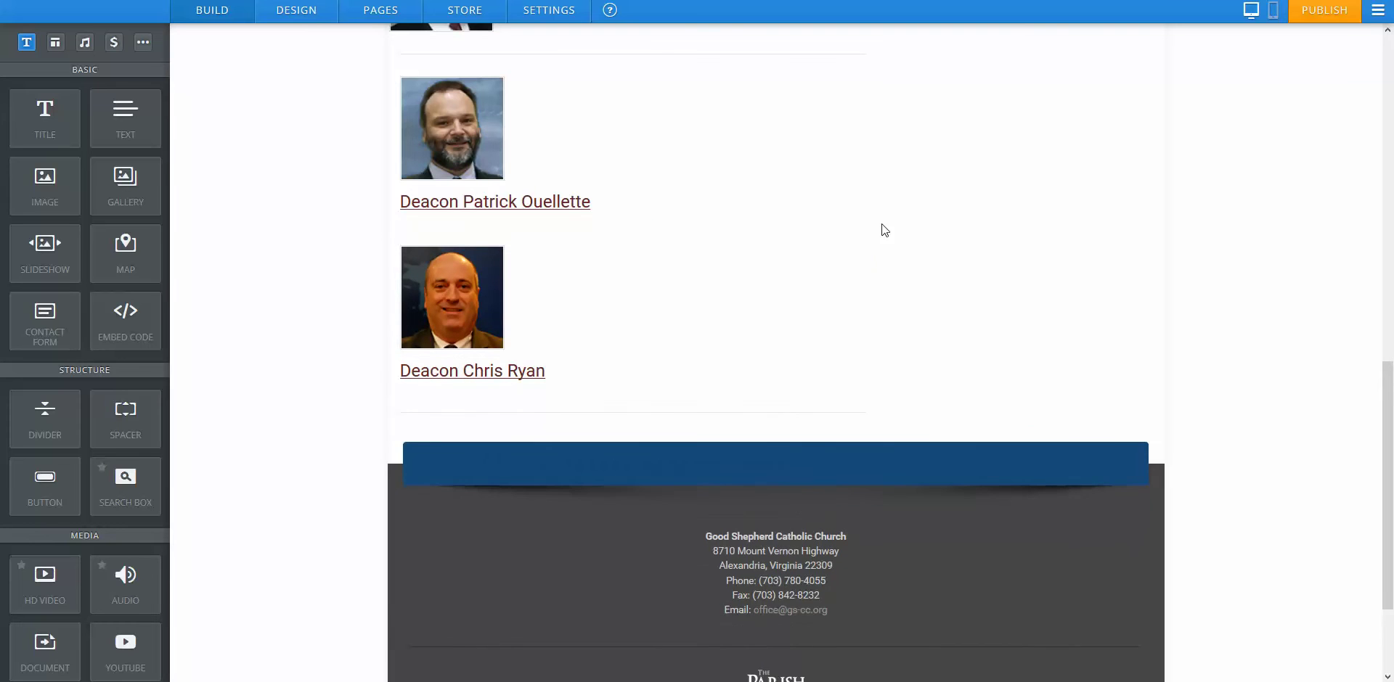
{"action": "left_click_drag", "start_coordinate": [45, 415], "coordinate": [535, 323]}
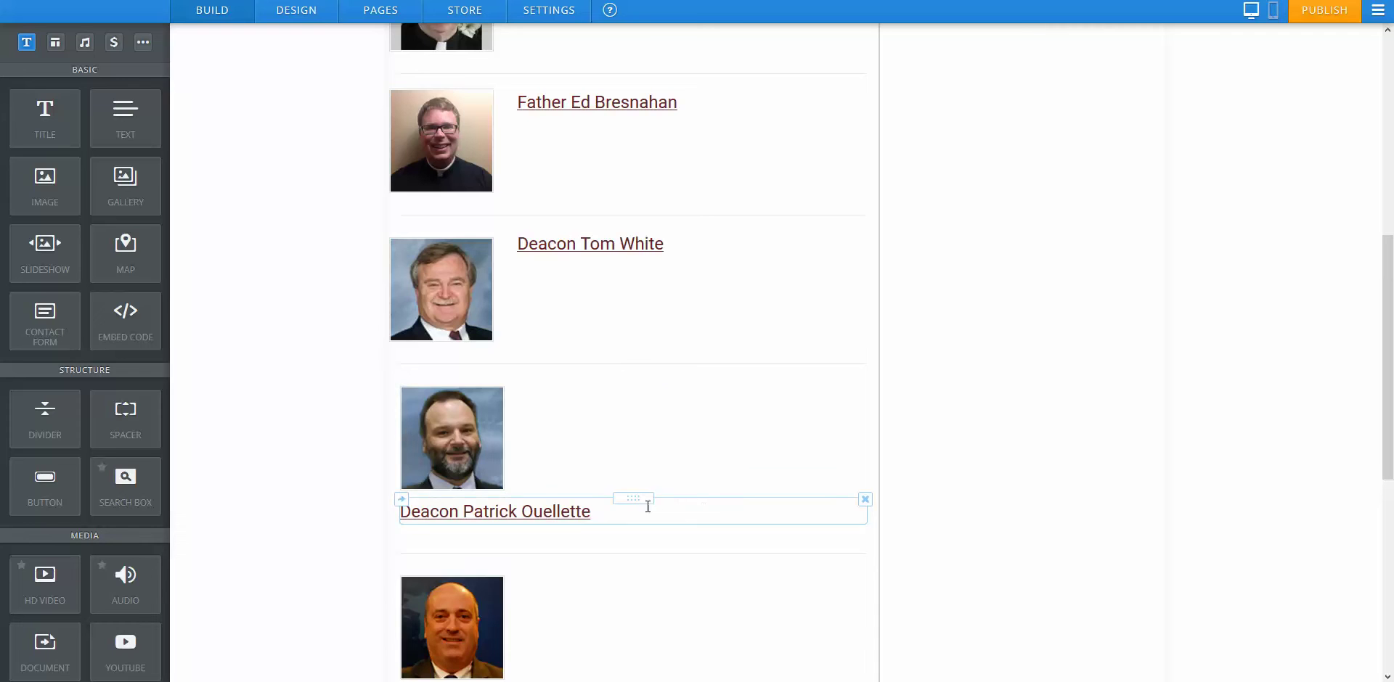
{"action": "left_click_drag", "start_coordinate": [648, 506], "coordinate": [862, 445]}
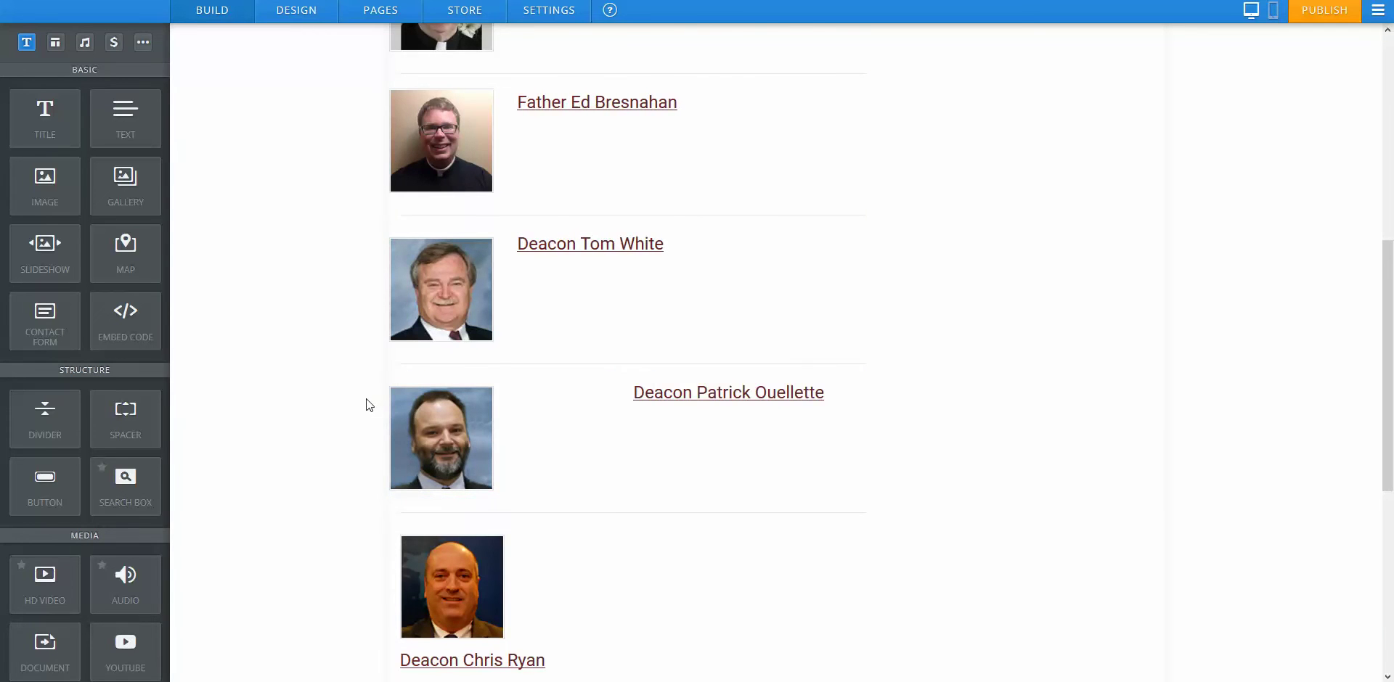
{"action": "scroll", "coordinate": [653, 364], "scroll_direction": "down", "scroll_amount": 2}
{"action": "left_click_drag", "start_coordinate": [631, 283], "coordinate": [517, 289]}
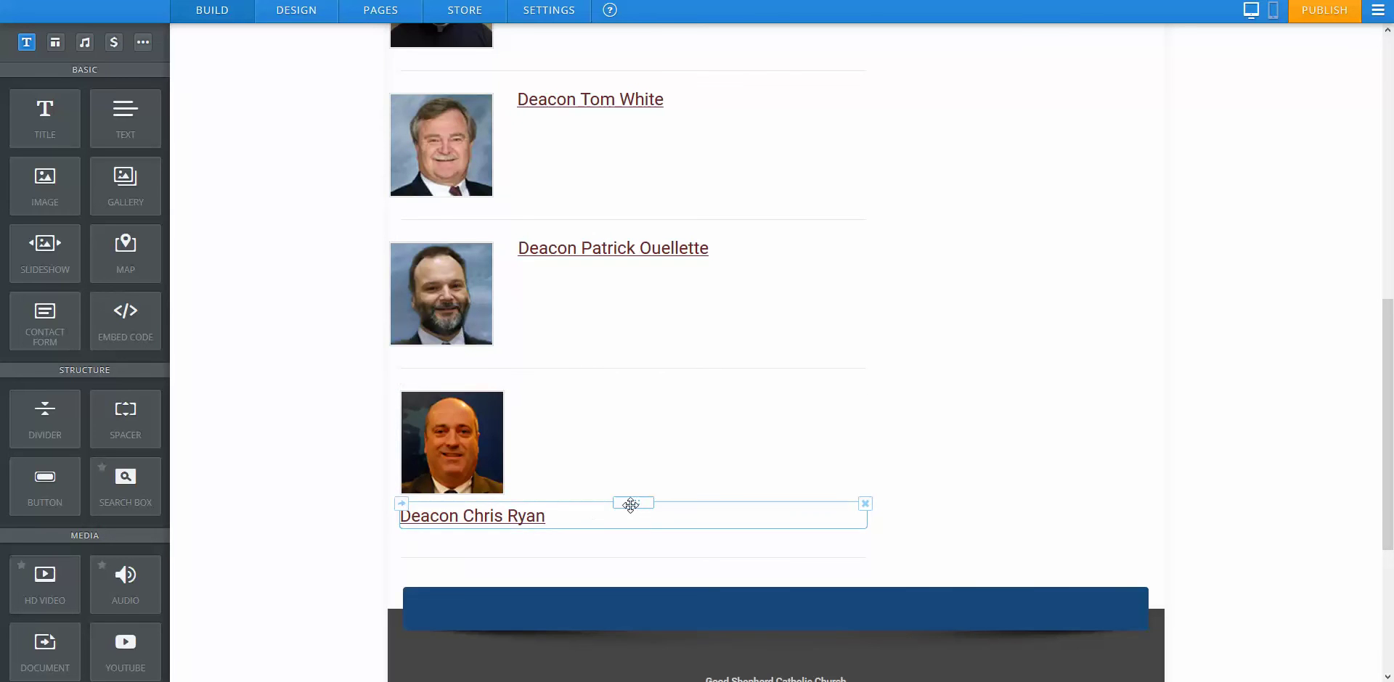
{"action": "left_click_drag", "start_coordinate": [630, 504], "coordinate": [877, 429]}
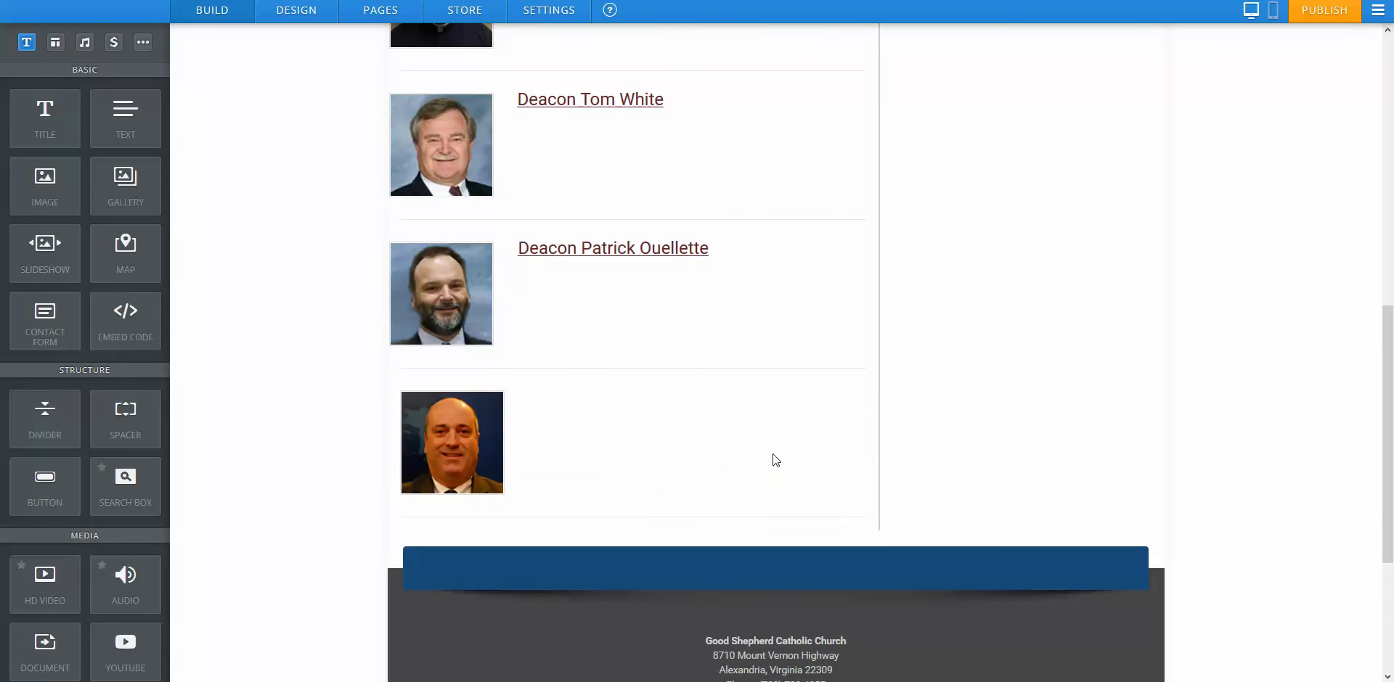
{"action": "left_click_drag", "start_coordinate": [633, 411], "coordinate": [516, 416]}
{"action": "scroll", "coordinate": [725, 358], "scroll_direction": "up", "scroll_amount": 2}
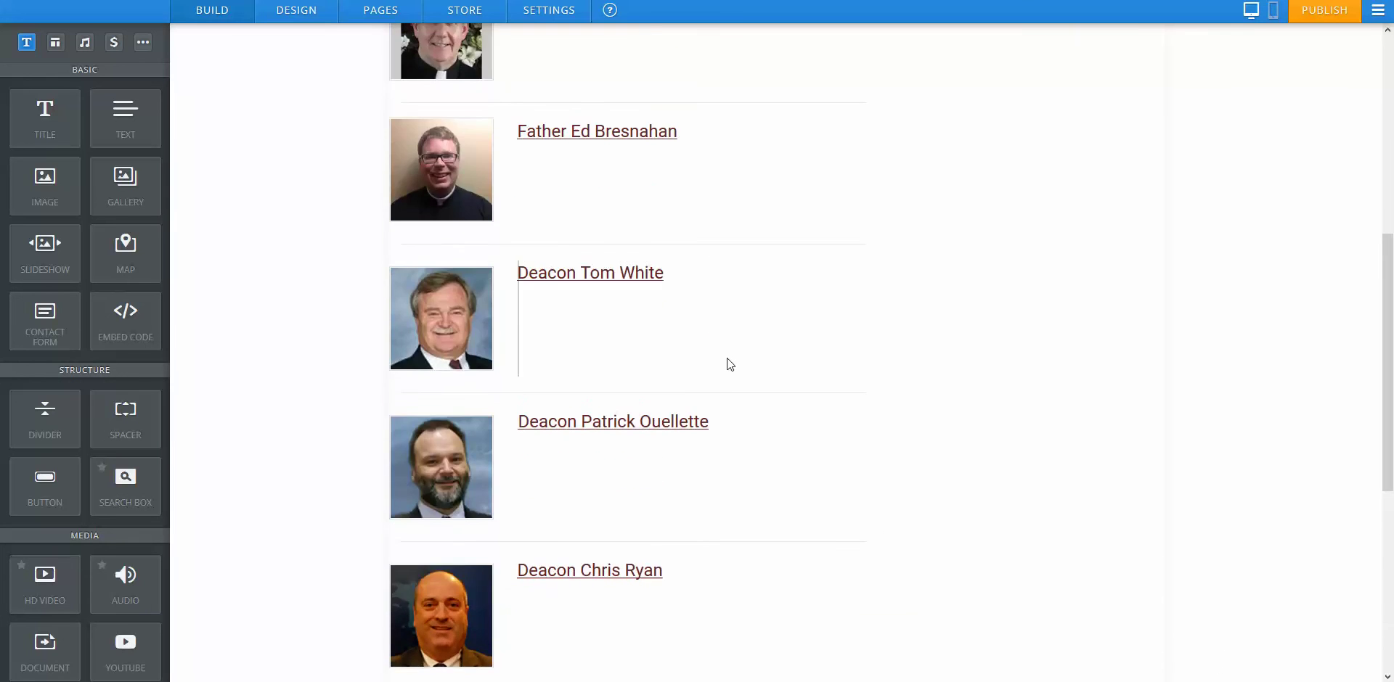
{"action": "scroll", "coordinate": [730, 363], "scroll_direction": "up", "scroll_amount": 5}
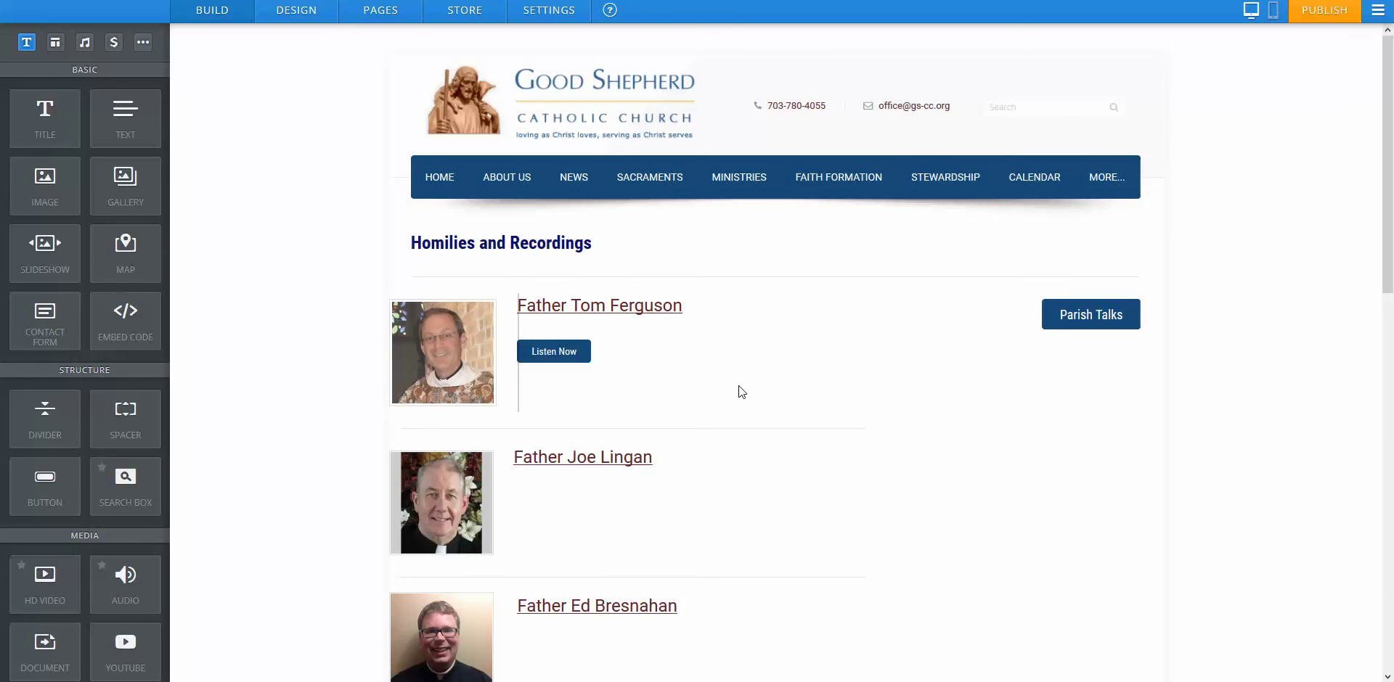
{"action": "scroll", "coordinate": [742, 389], "scroll_direction": "down", "scroll_amount": 7}
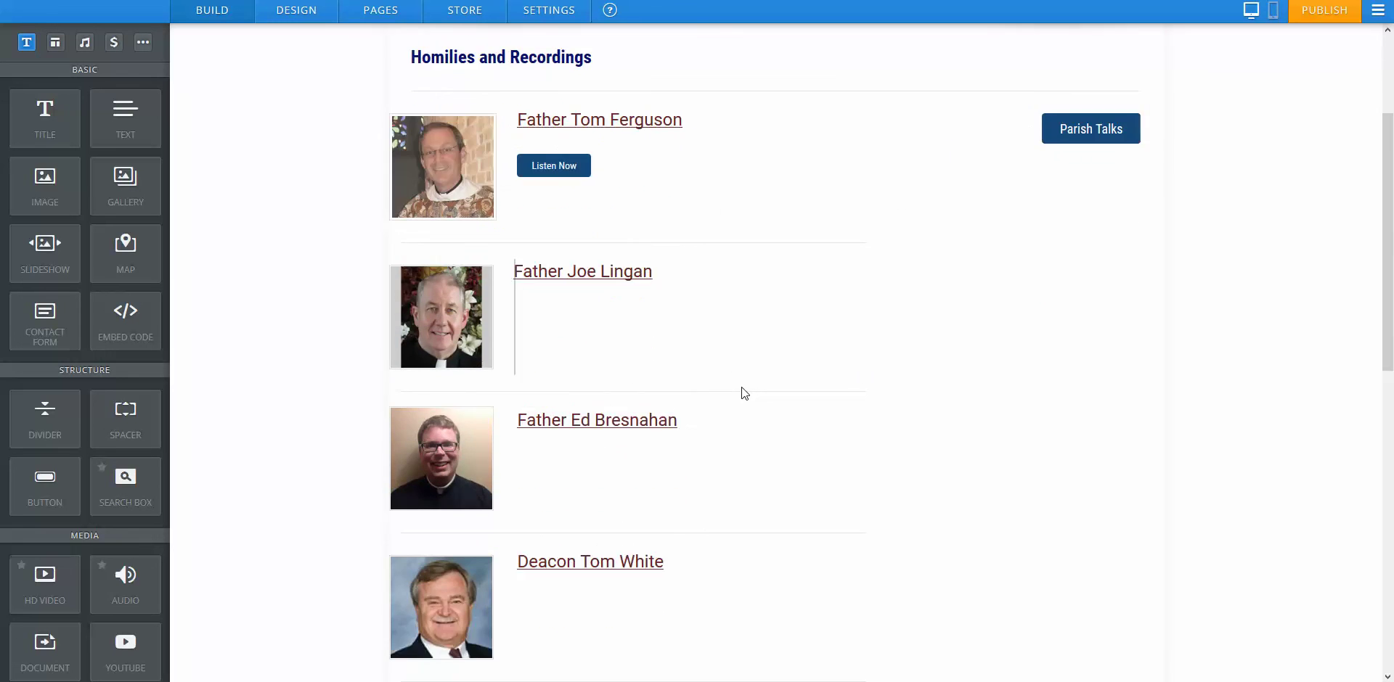
{"action": "scroll", "coordinate": [1188, 149], "scroll_direction": "up", "scroll_amount": 5}
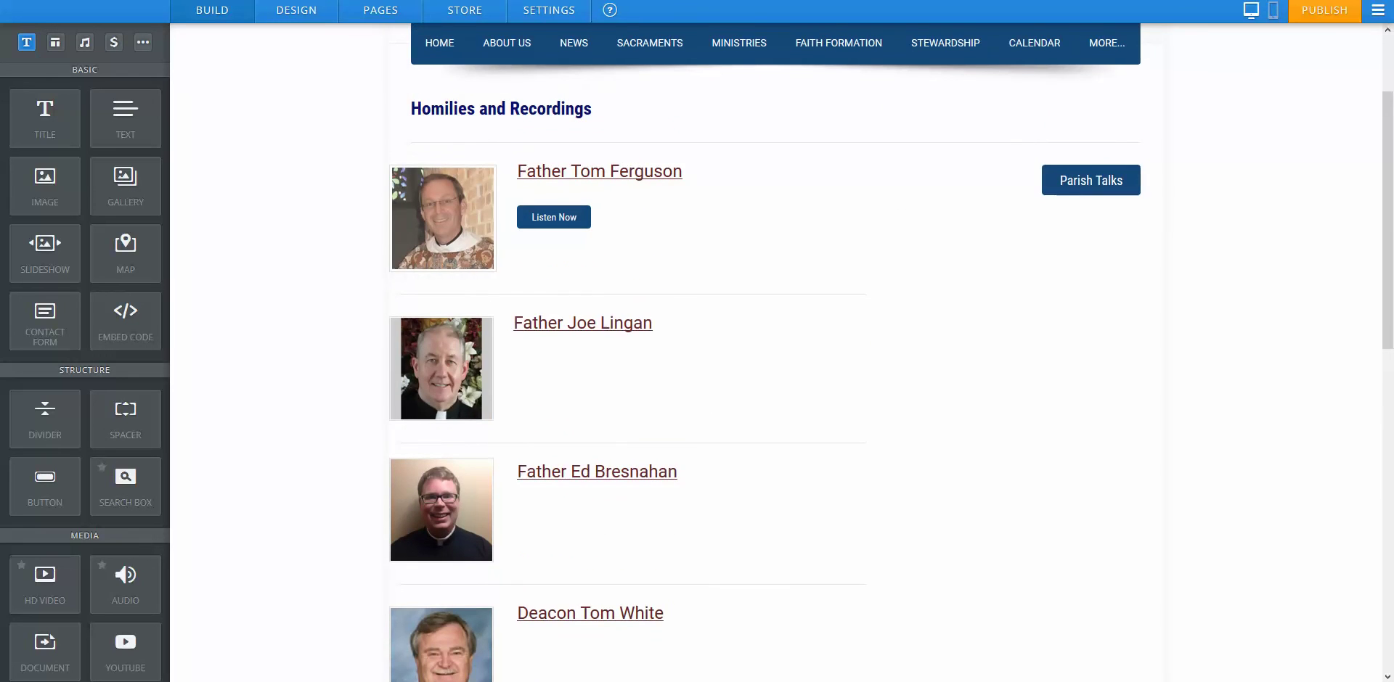